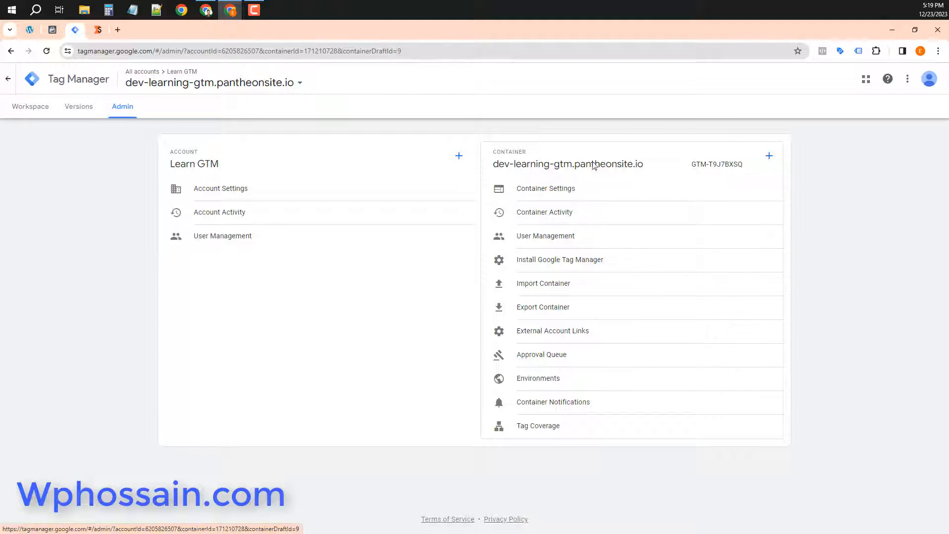
# Step: Try to create a Server container named dev-learning-gtm.pantheonsite.io in the Learn GTM account
pyautogui.click(769, 157)
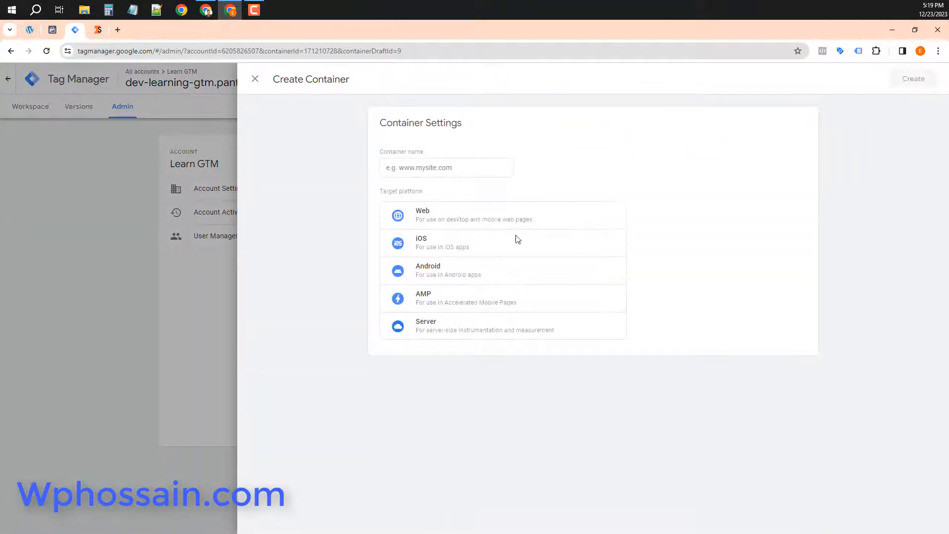
pyautogui.click(475, 327)
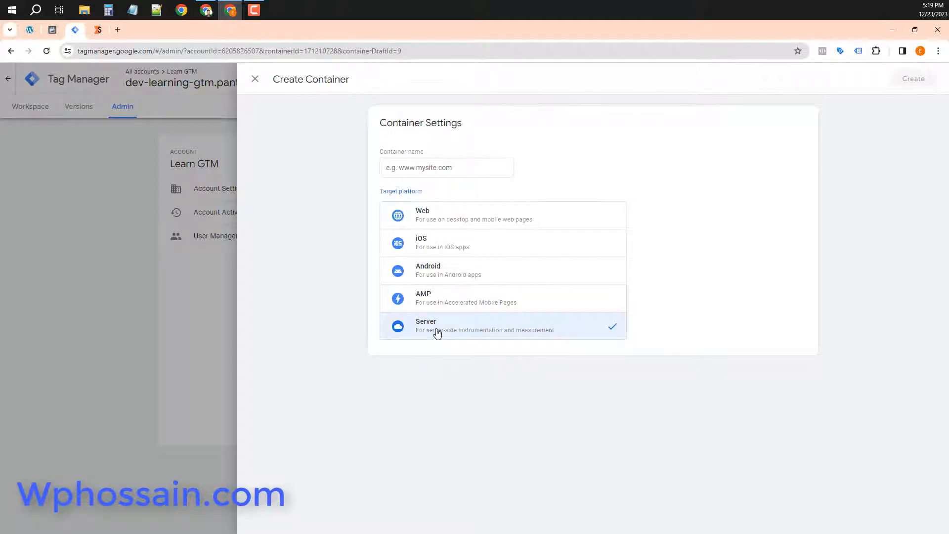
pyautogui.click(446, 170)
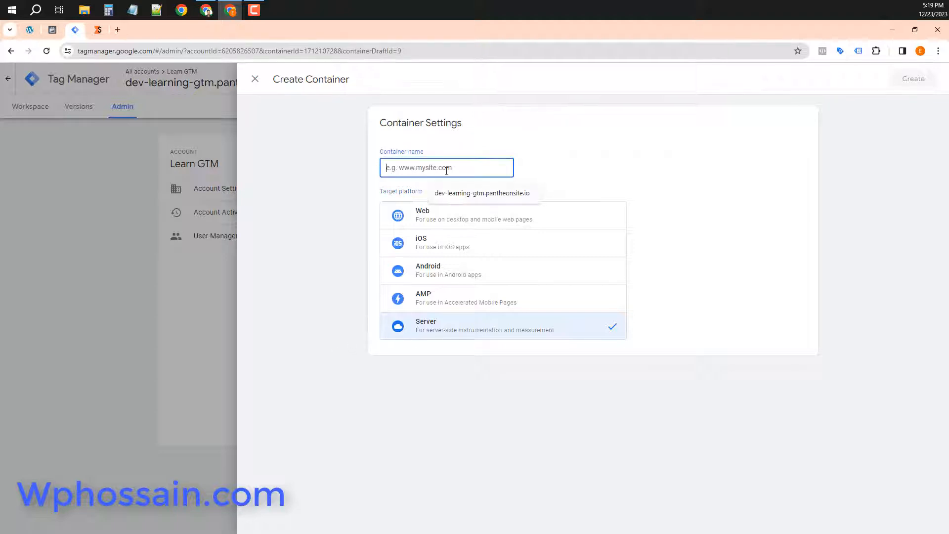
pyautogui.click(477, 195)
pyautogui.click(912, 82)
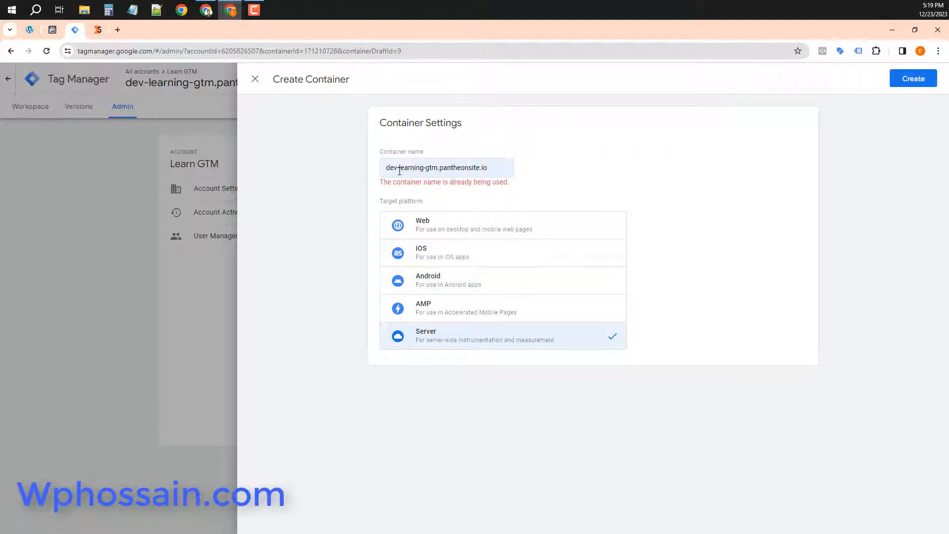
# Step: Change the container name to "Server dev-learning-gtm.pantheonsite.io" and create the container
pyautogui.click(497, 171)
pyautogui.write('Ser')
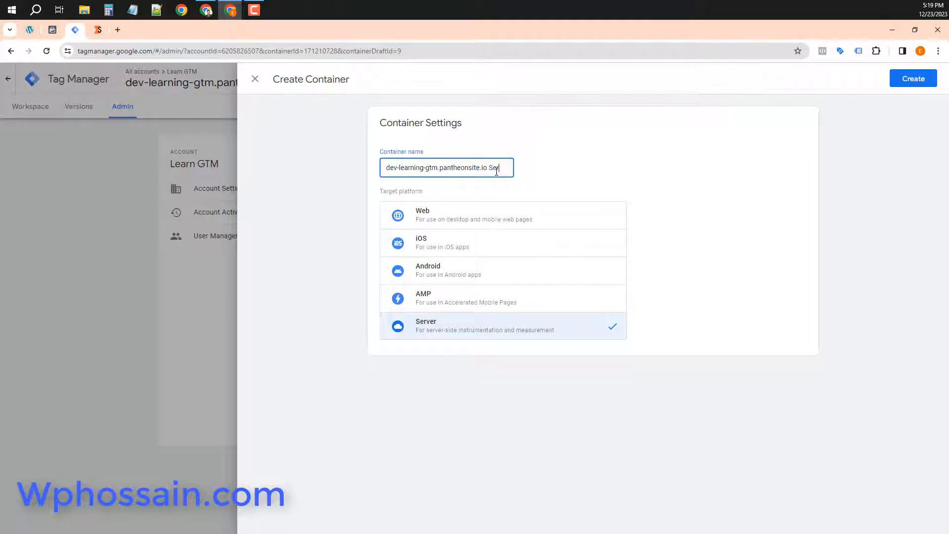
pyautogui.write('ver')
pyautogui.moveTo(490, 171); pyautogui.dragTo(517, 171)
pyautogui.press('BackSpace')
pyautogui.write('Server')
pyautogui.click(915, 79)
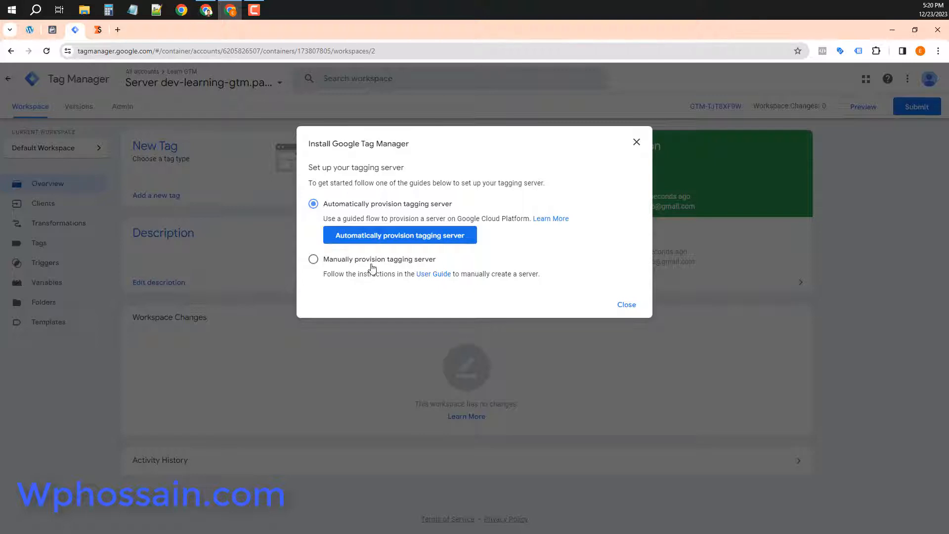
# Step: Choose manual tagging server provisioning, copy the container config and paste it into the container configuration of the new Stape container
pyautogui.click(374, 260)
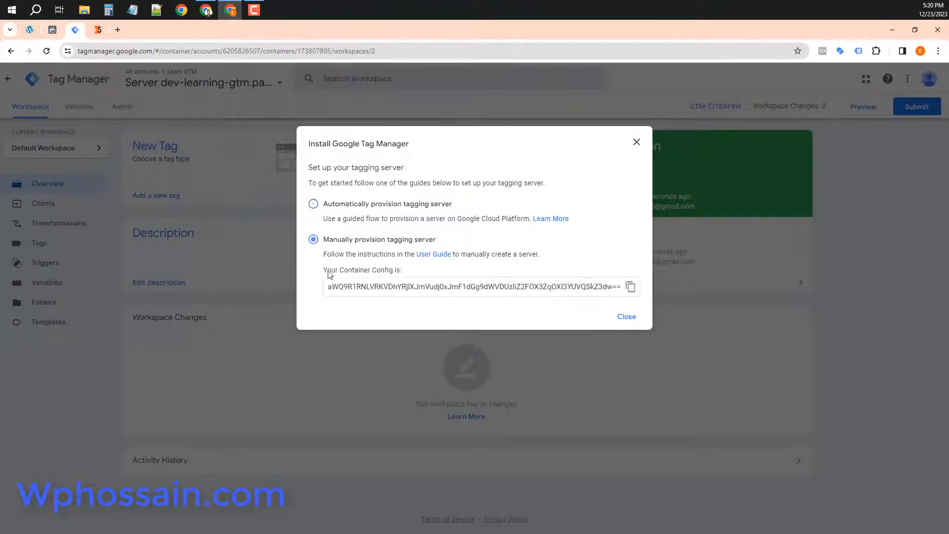
pyautogui.click(631, 286)
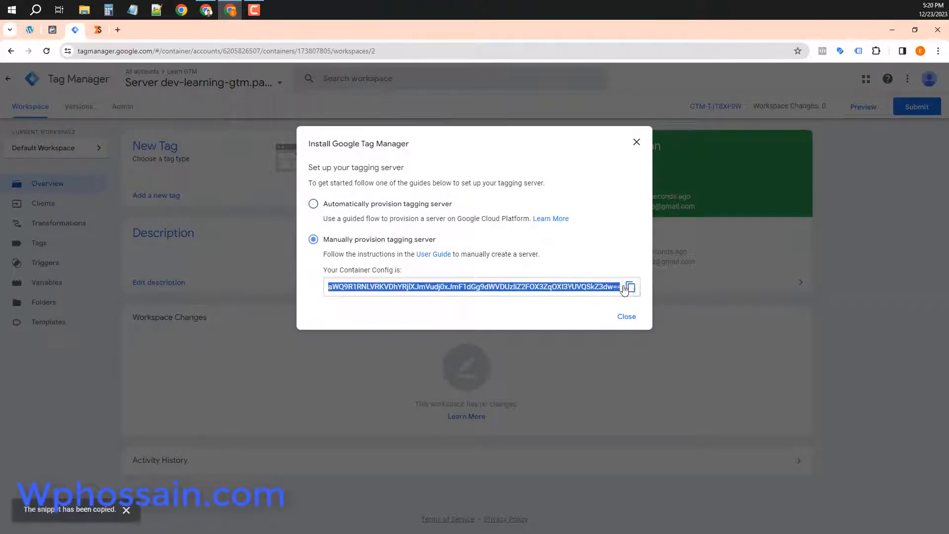
pyautogui.click(101, 32)
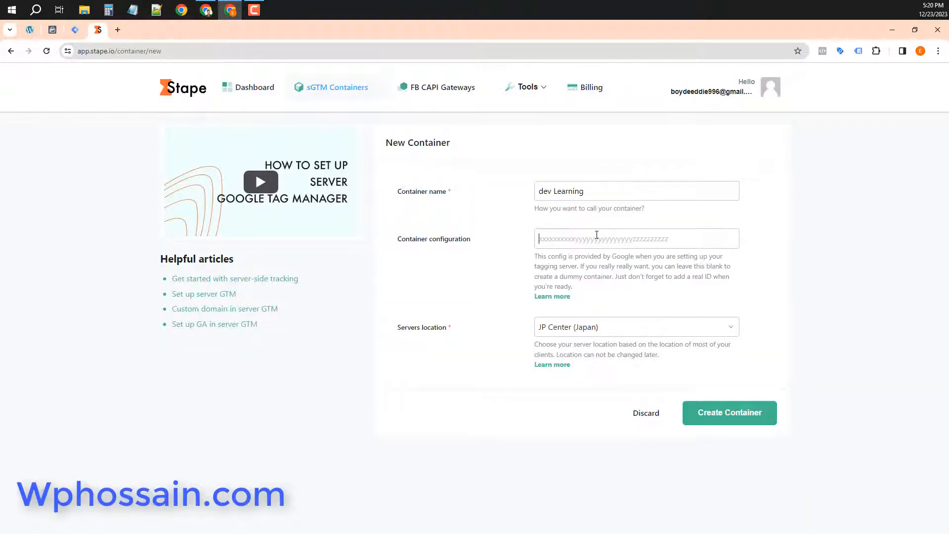
pyautogui.hotkey('ctrl', 'v')
# Step: Set the server location to US Center (Iowa) and submit the new dev Learning container
pyautogui.click(579, 332)
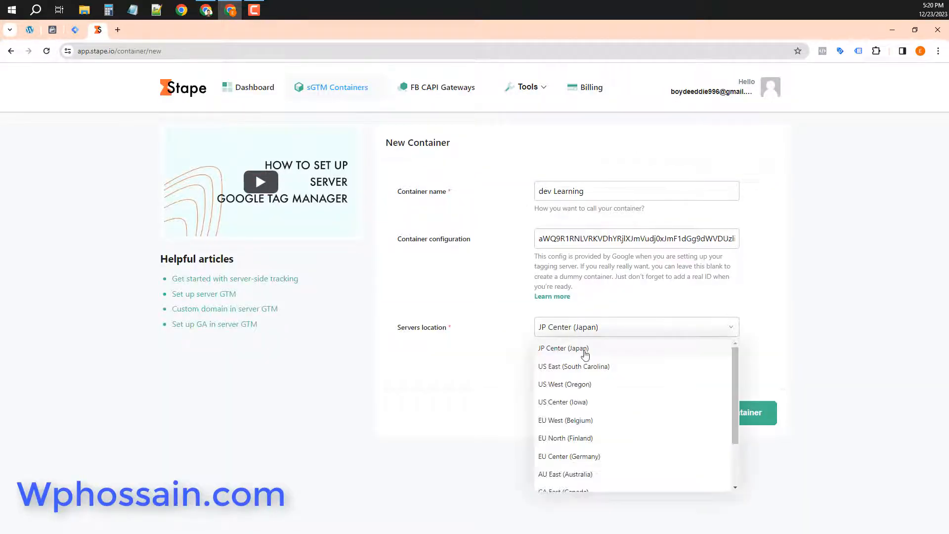
pyautogui.click(588, 404)
pyautogui.click(736, 425)
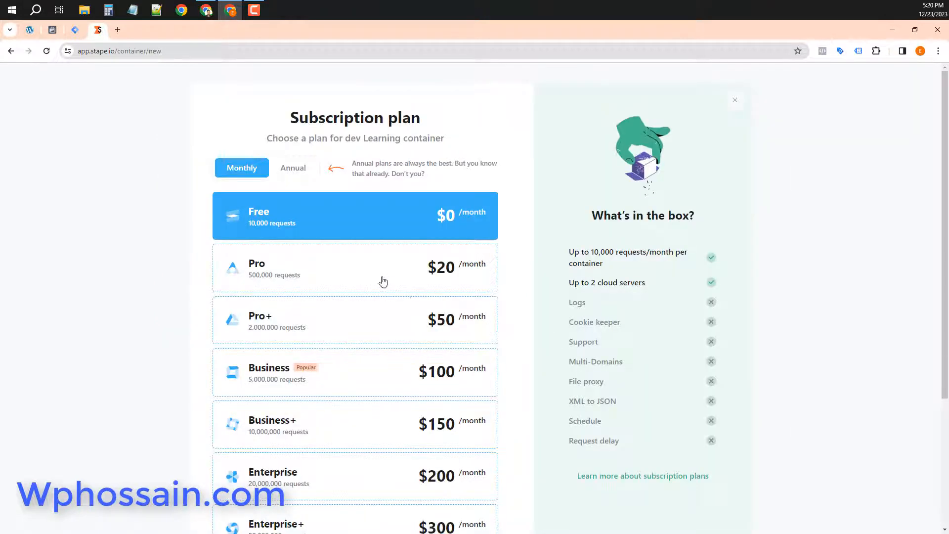
# Step: Continue with the Free monthly subscription plan for the dev Learning container
pyautogui.scroll(-2, 381, 282)
pyautogui.scroll(-2, 427, 492)
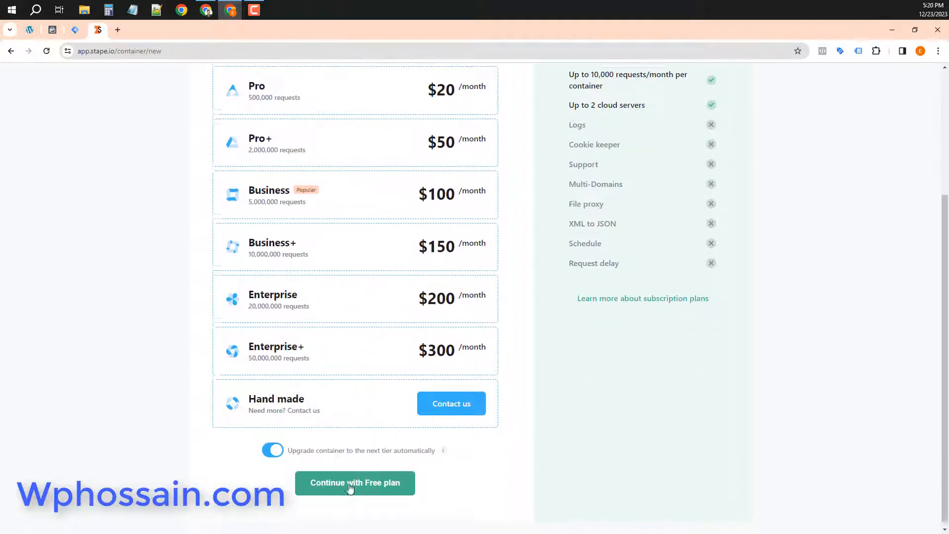
pyautogui.click(333, 447)
pyautogui.click(326, 478)
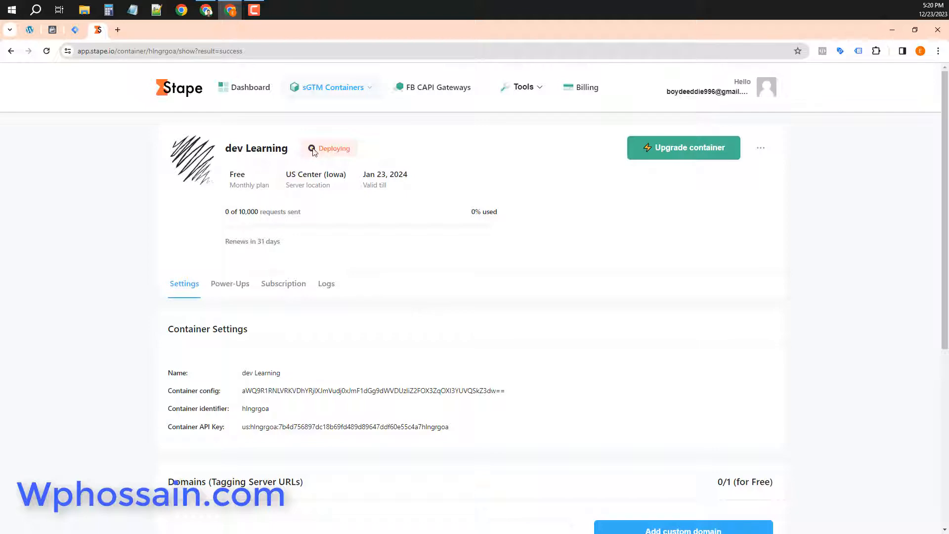
pyautogui.scroll(-6, 346, 334)
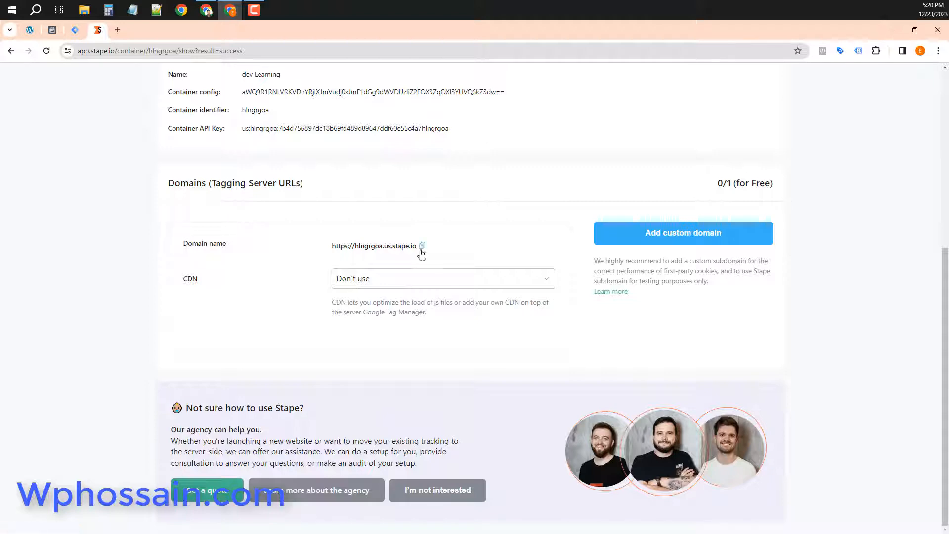
pyautogui.click(422, 250)
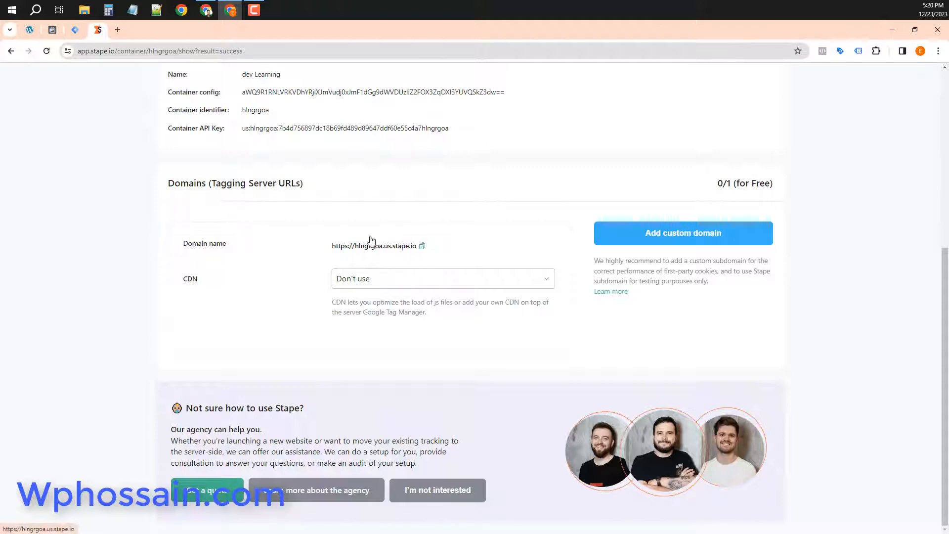
pyautogui.click(75, 31)
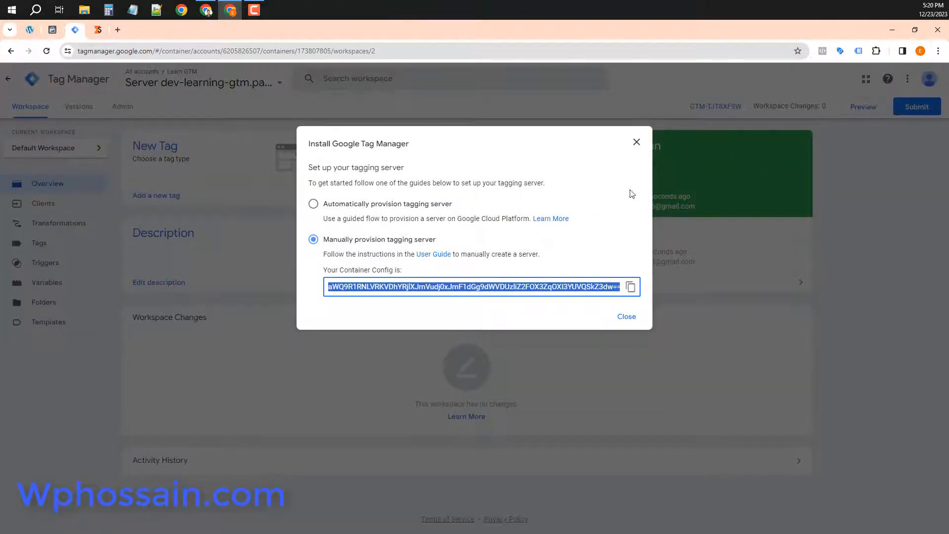
pyautogui.click(636, 143)
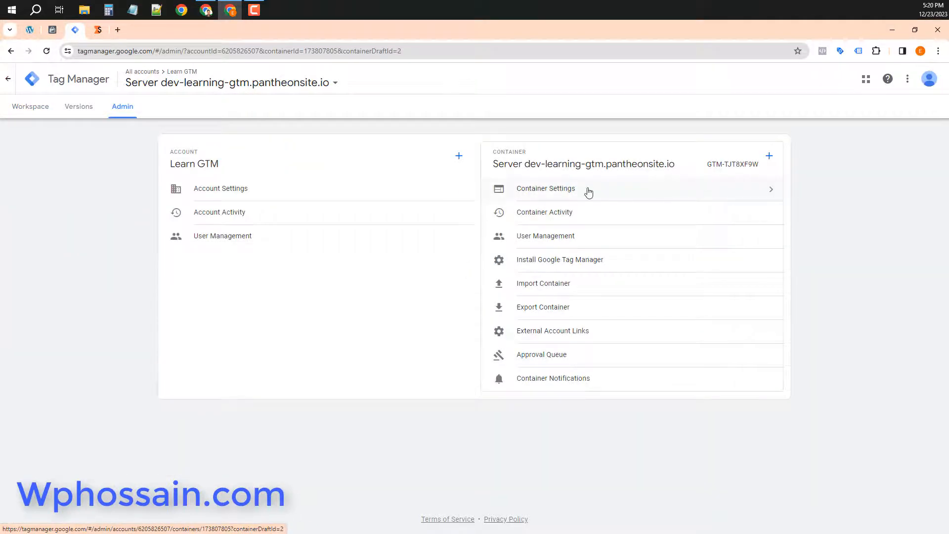
pyautogui.click(549, 191)
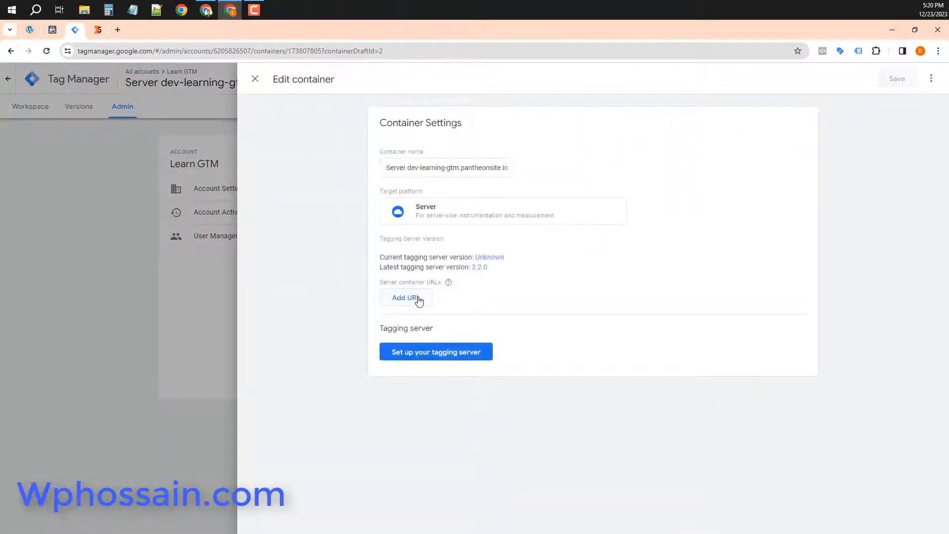
pyautogui.click(418, 298)
pyautogui.click(455, 300)
pyautogui.hotkey('ctrl', 'v')
pyautogui.click(870, 124)
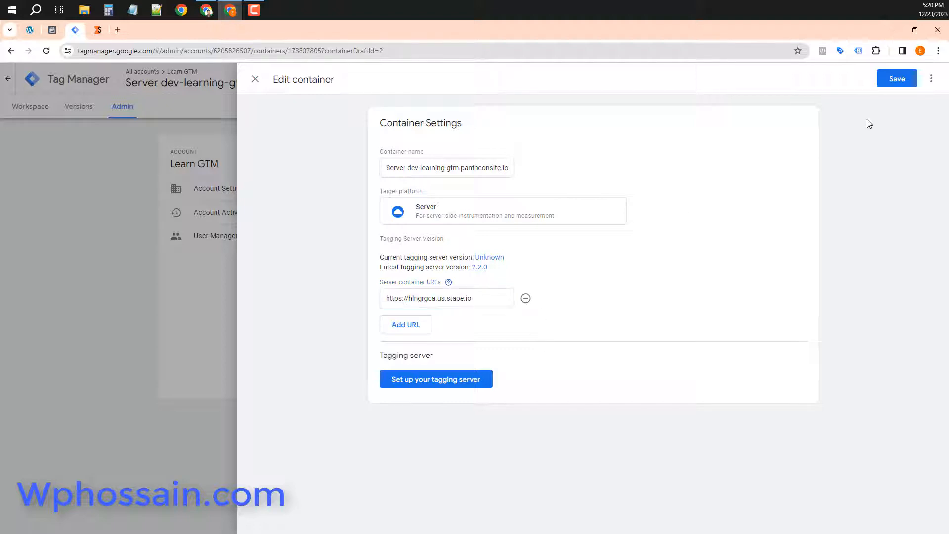
pyautogui.click(884, 86)
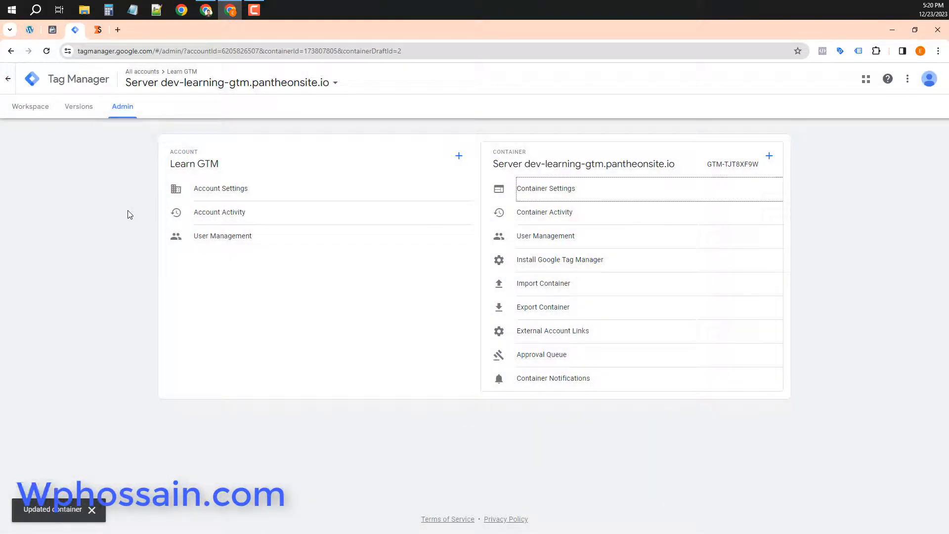
# Step: Check the deployment status of the dev Learning container in Stape and return to Tag Manager
pyautogui.click(99, 32)
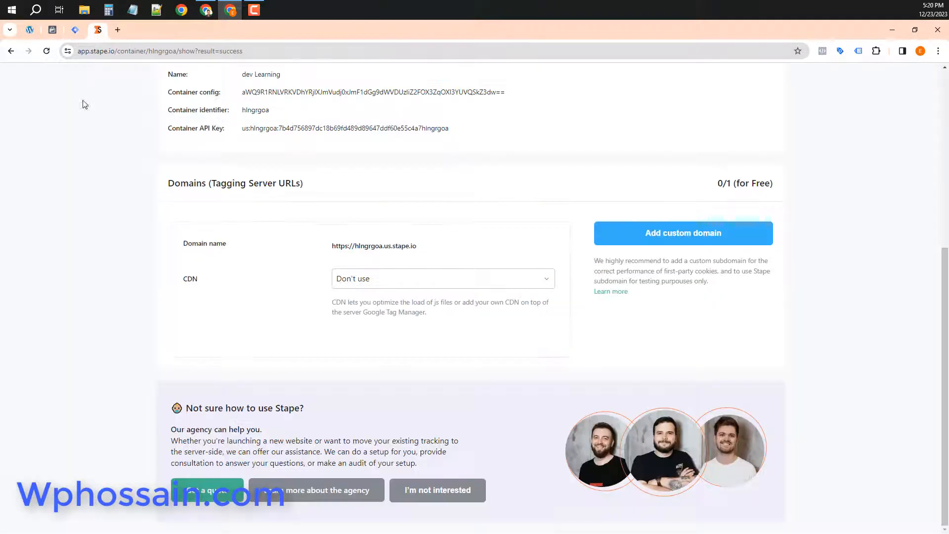
pyautogui.scroll(6, 293, 347)
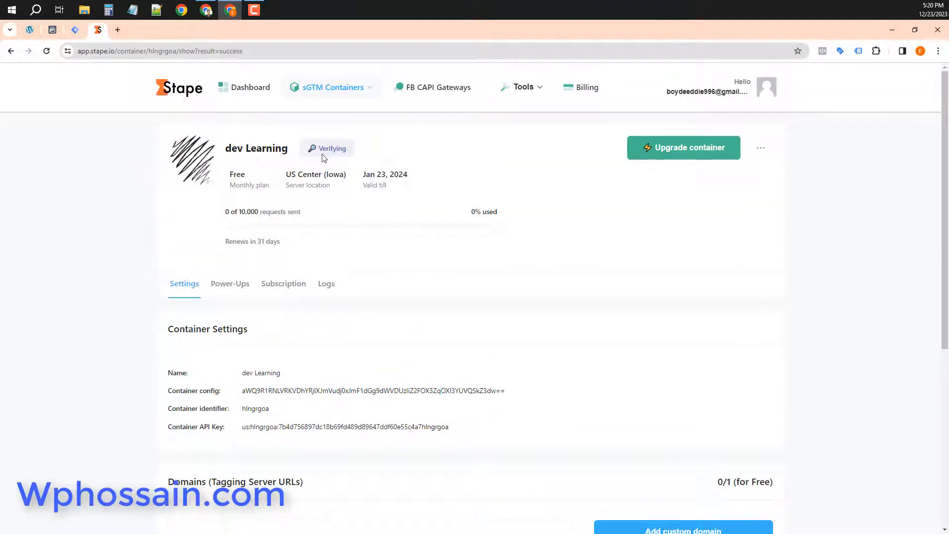
pyautogui.click(77, 30)
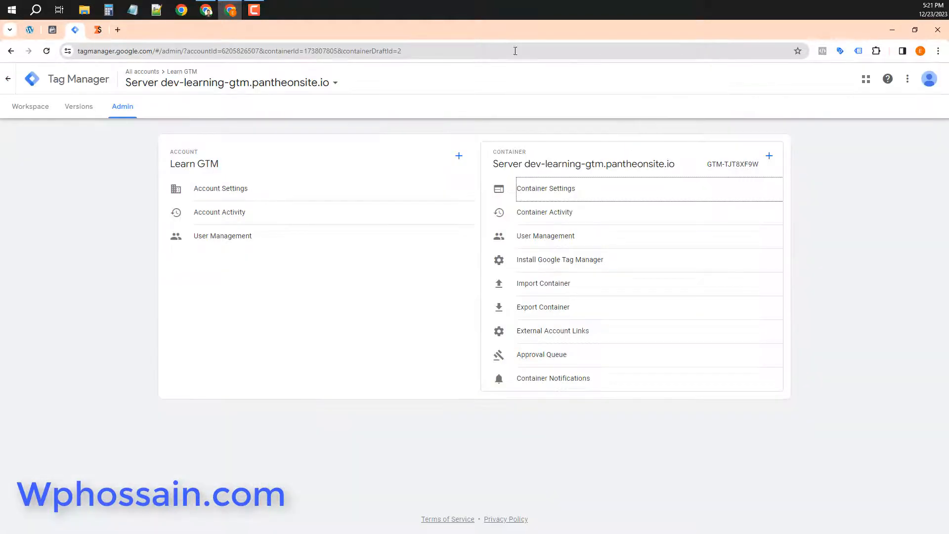
# Step: Switch from the server container to the dev-learning-gtm.pantheonsite.io web container's workspace
pyautogui.click(37, 109)
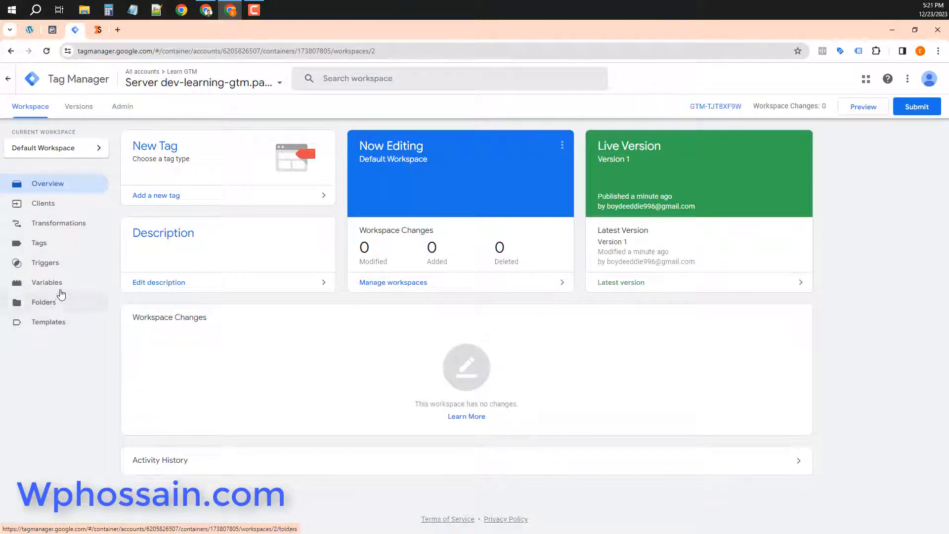
pyautogui.click(122, 107)
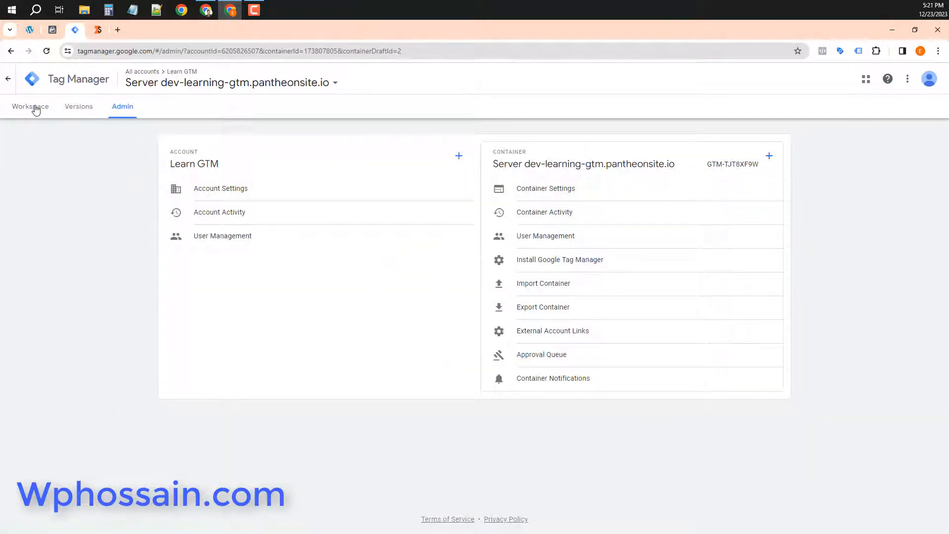
pyautogui.click(36, 110)
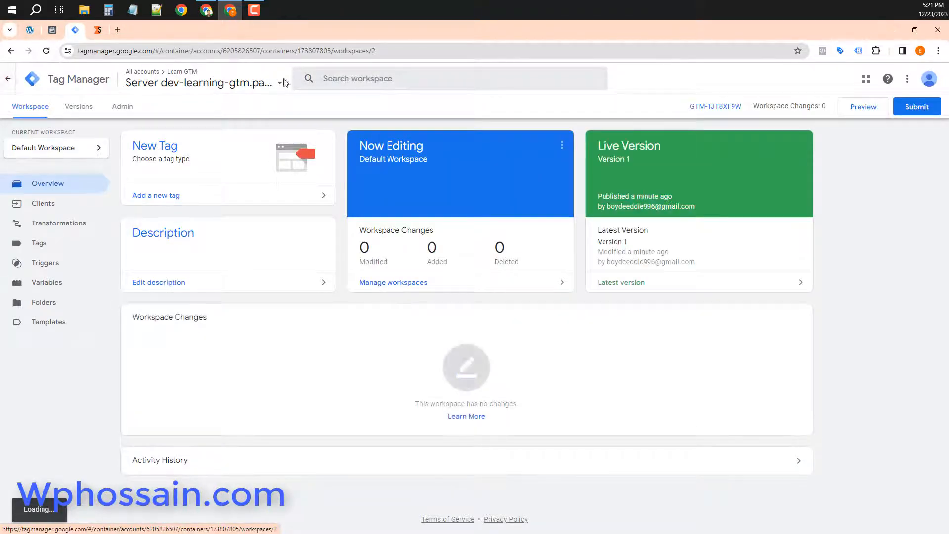
pyautogui.click(200, 82)
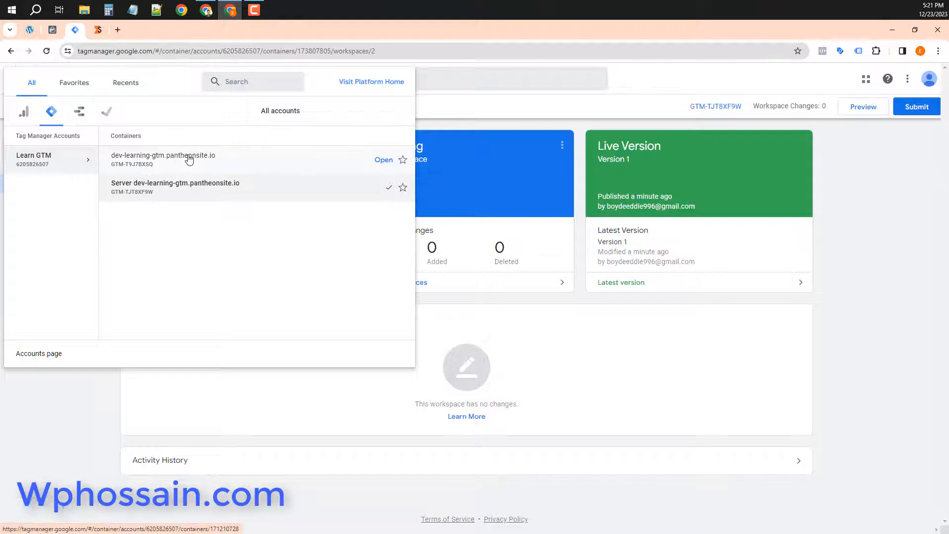
pyautogui.click(187, 159)
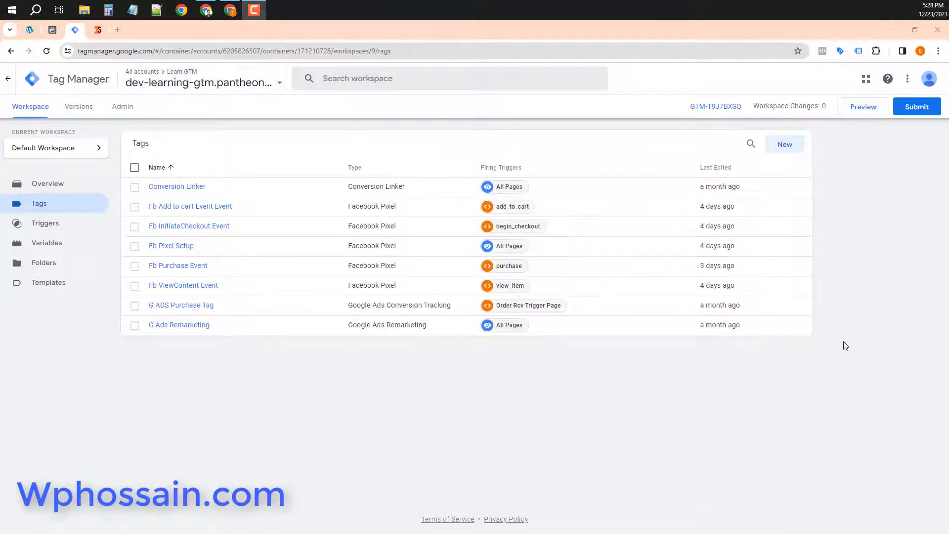
pyautogui.click(785, 143)
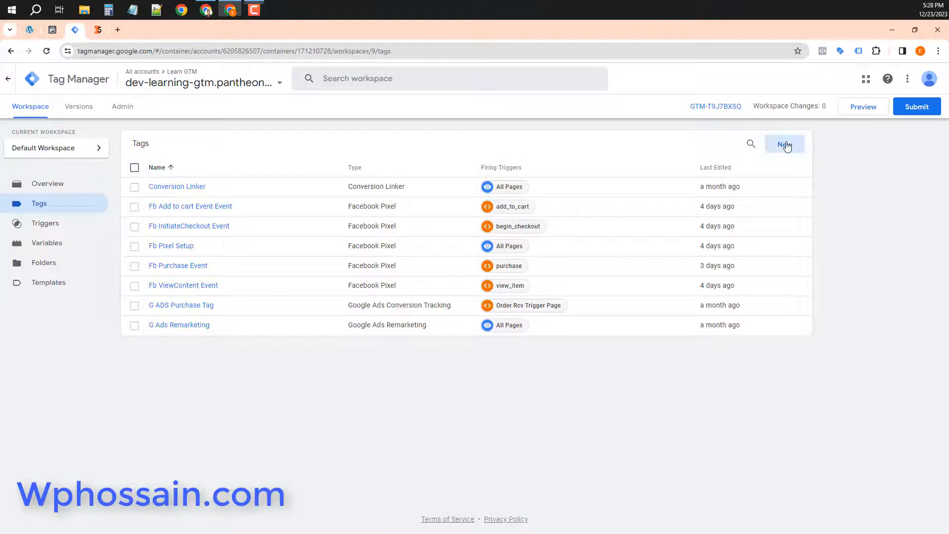
pyautogui.click(563, 192)
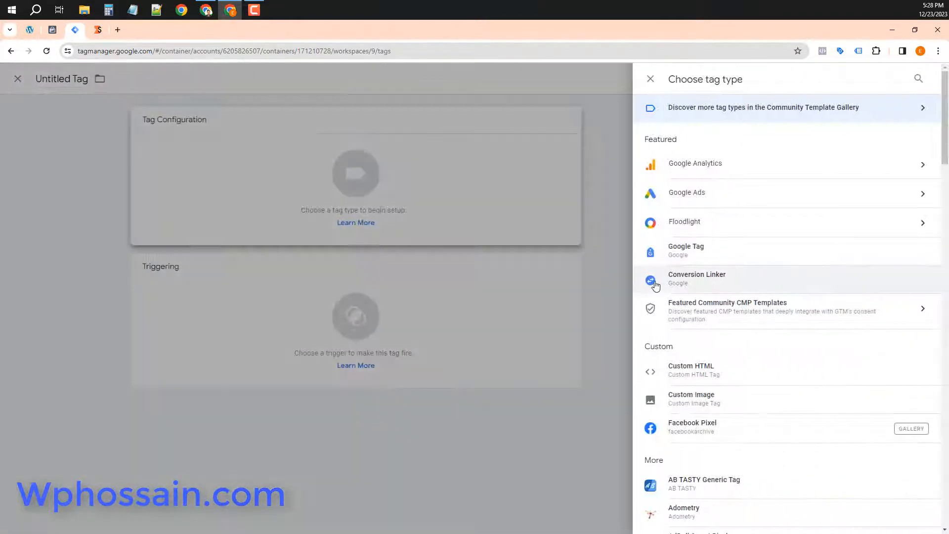
pyautogui.click(693, 260)
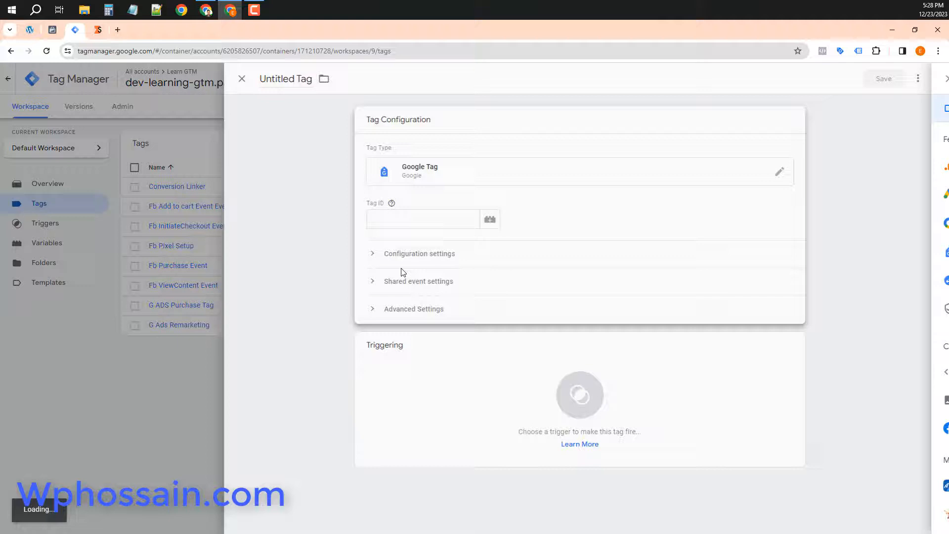
pyautogui.click(416, 221)
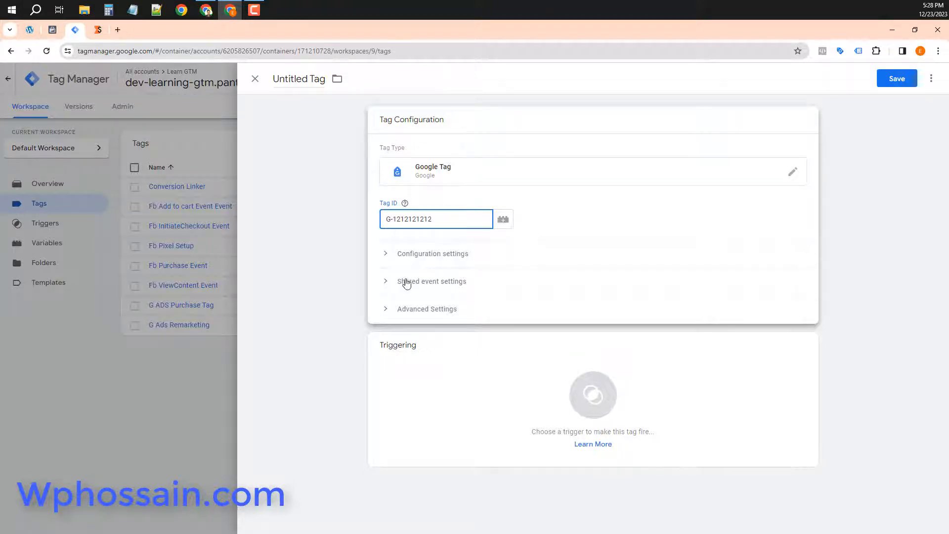
# Step: Add the configuration parameters server_container_url and send_page_view to the Google Tag
pyautogui.click(451, 261)
pyautogui.click(428, 352)
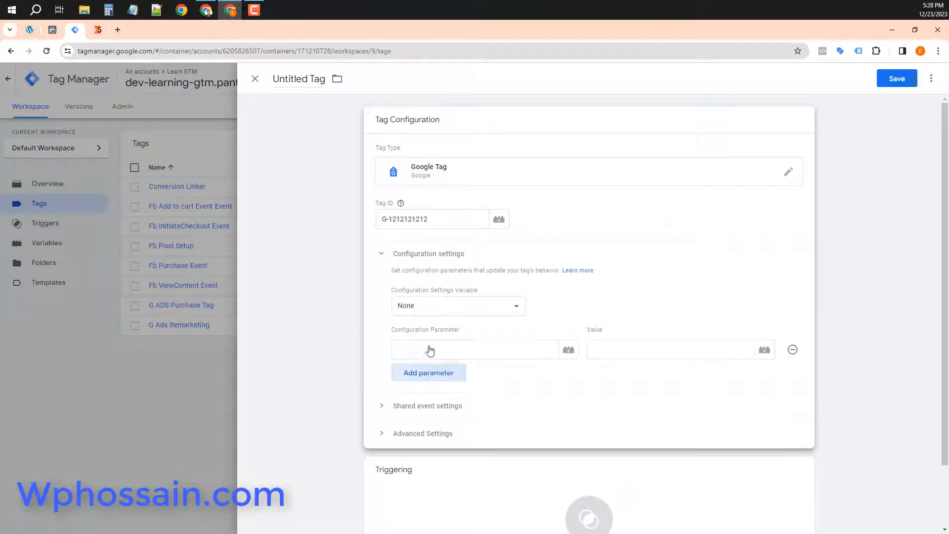
pyautogui.write('ser')
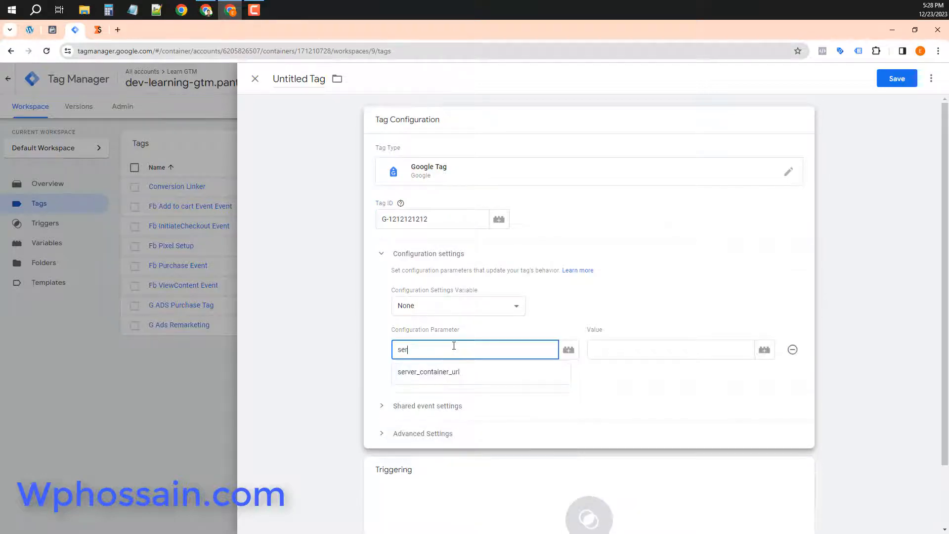
pyautogui.click(449, 371)
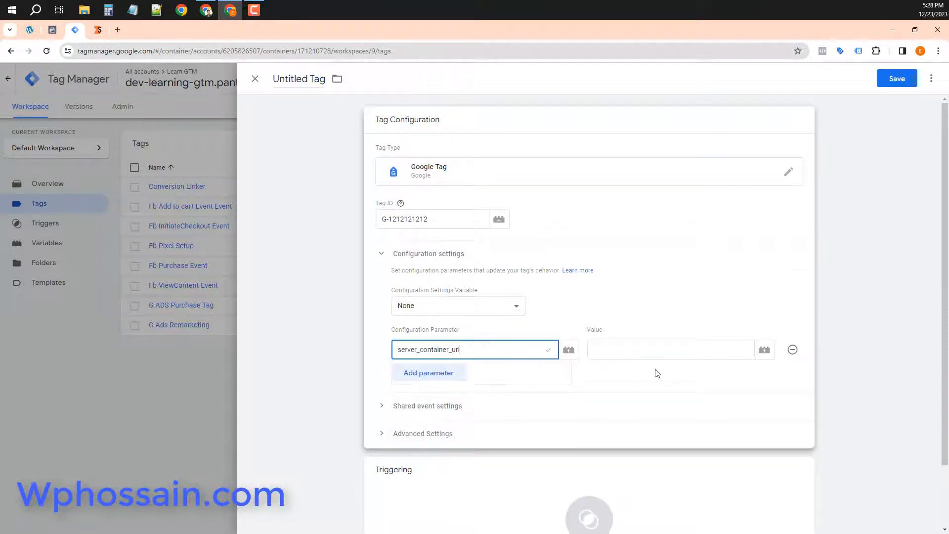
pyautogui.click(444, 373)
pyautogui.write('send')
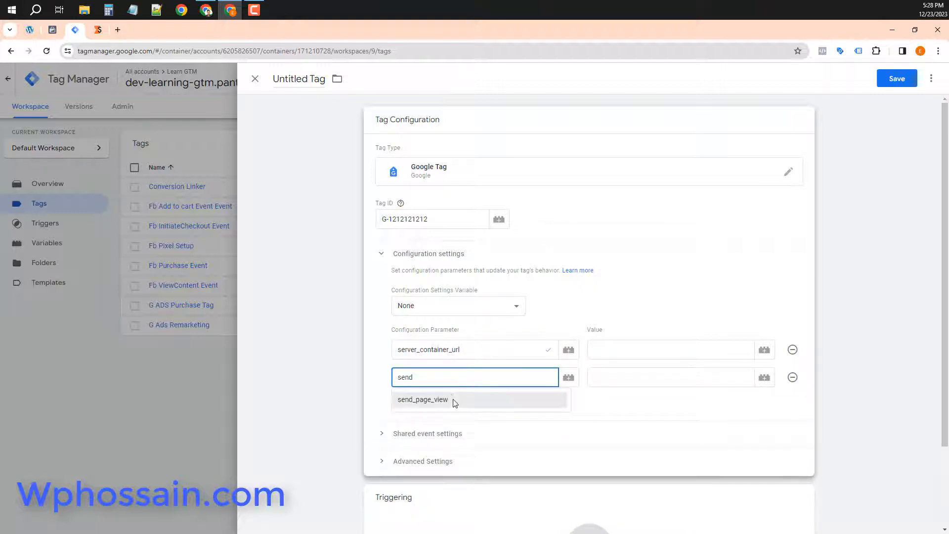
pyautogui.click(451, 397)
pyautogui.click(647, 354)
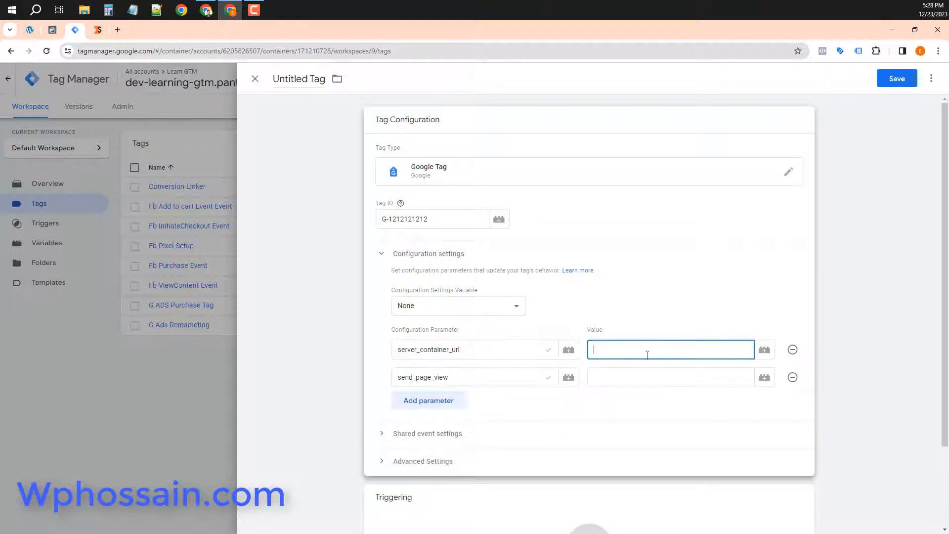
pyautogui.click(99, 31)
pyautogui.scroll(-5, 374, 307)
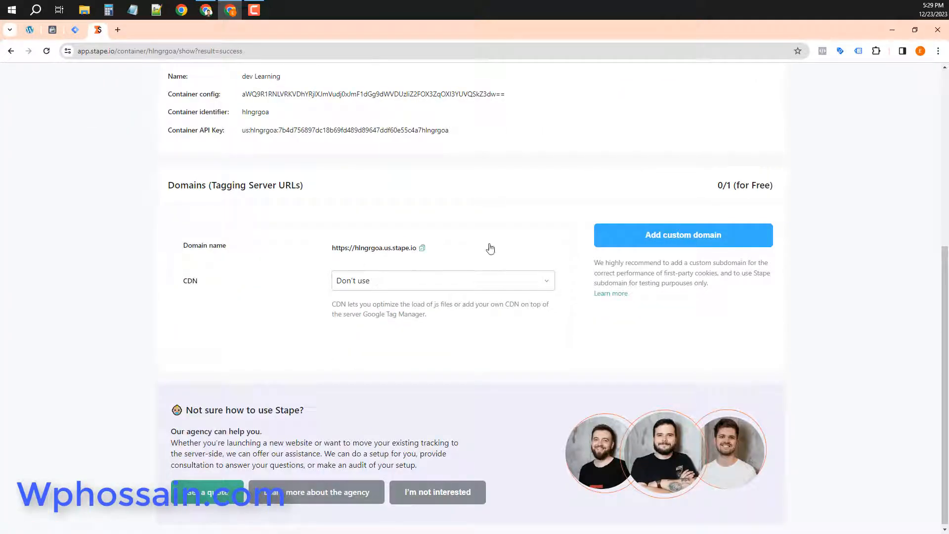
pyautogui.click(74, 30)
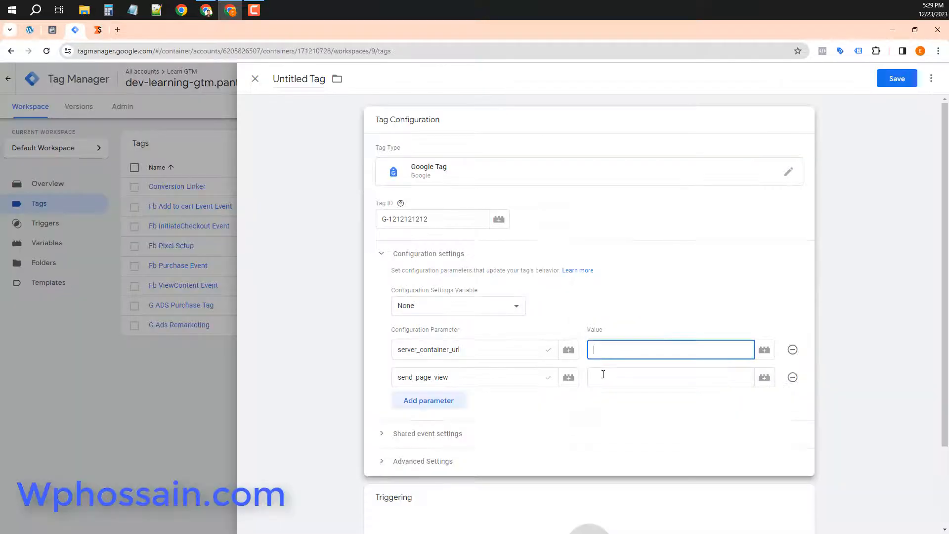
pyautogui.write('https://hlngrgoa.us.stape.io')
pyautogui.click(627, 382)
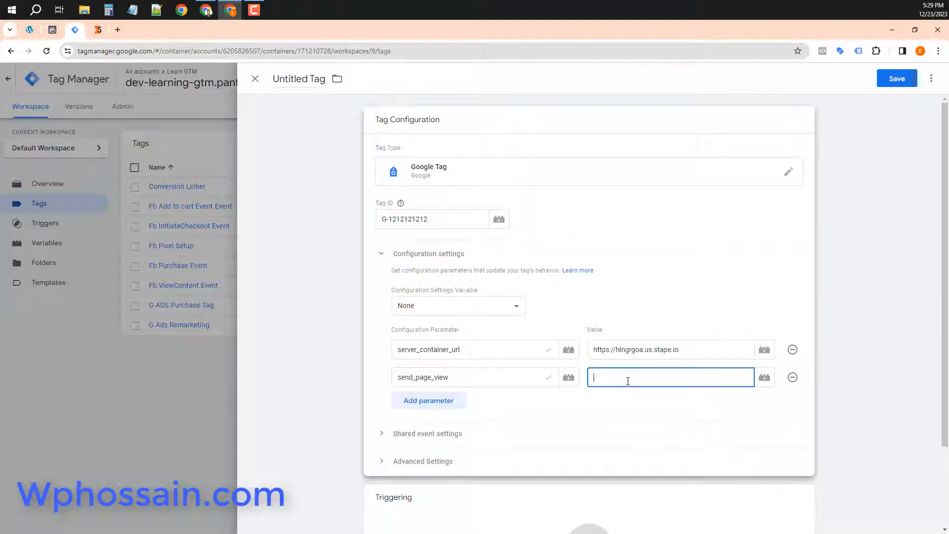
pyautogui.write('true')
# Step: Assign the All Pages page view trigger to the Google Tag
pyautogui.scroll(-2, 549, 399)
pyautogui.click(589, 482)
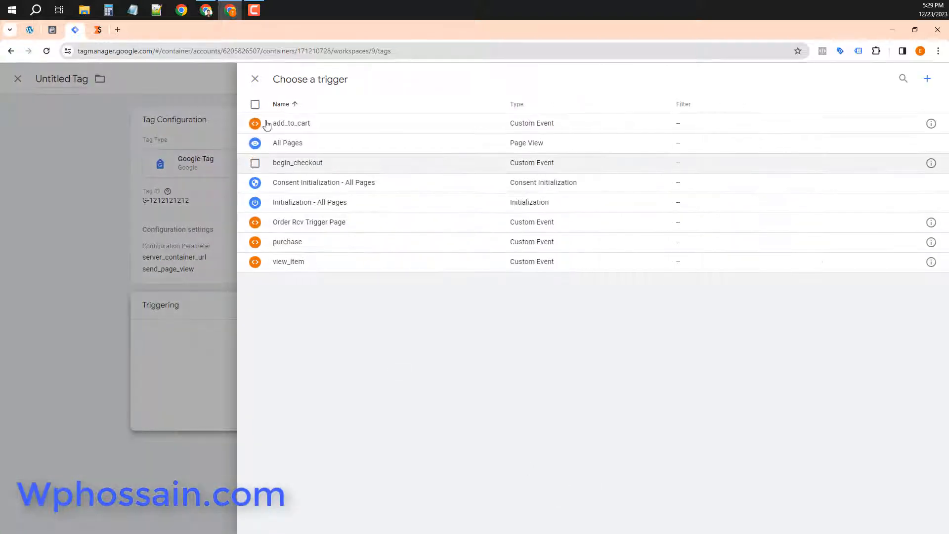
pyautogui.click(303, 143)
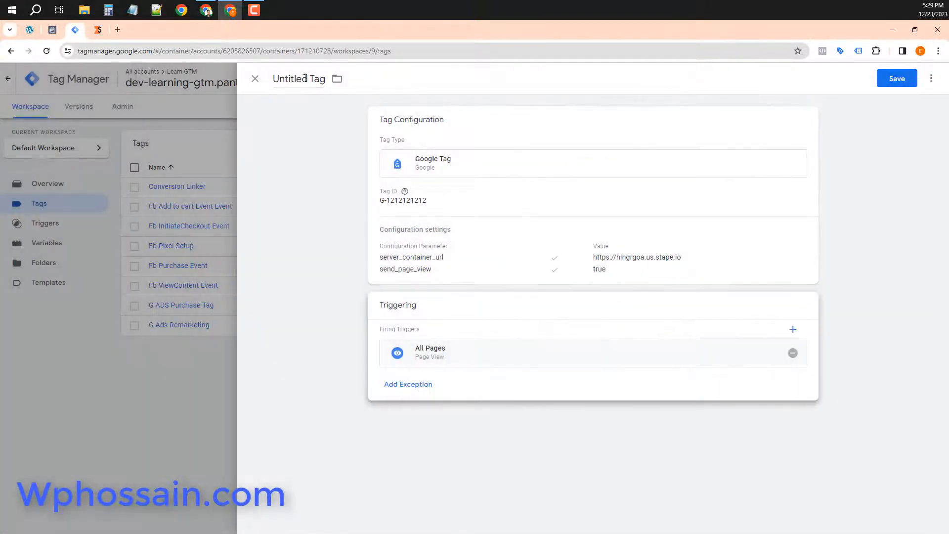
# Step: Name the Google Tag "ga4 for server side" and save it
pyautogui.click(304, 78)
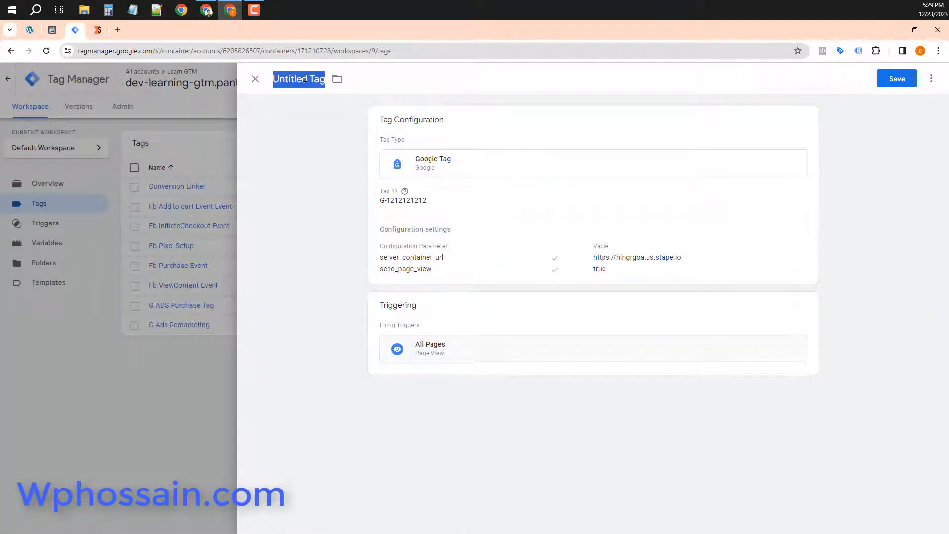
pyautogui.write('its')
pyautogui.press('BackSpace')
pyautogui.press('BackSpace')
pyautogui.press('BackSpace')
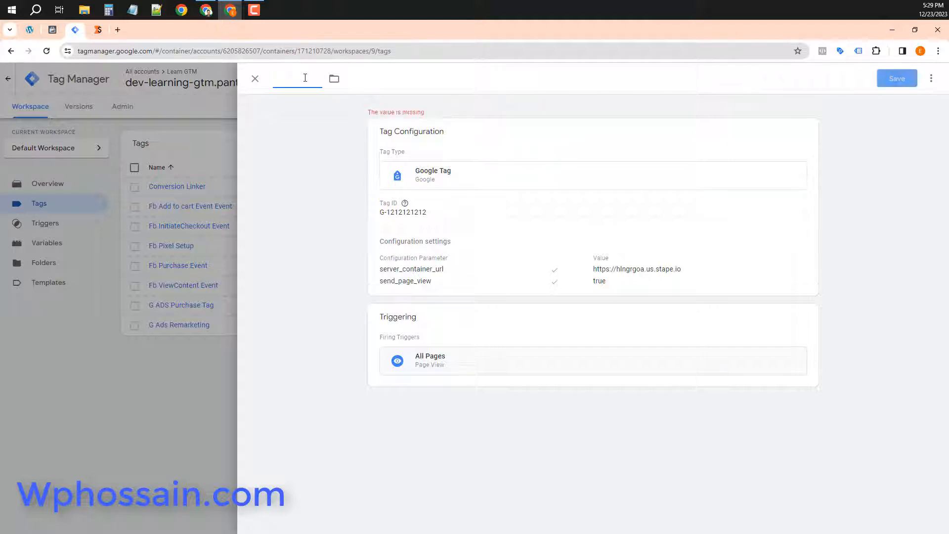
pyautogui.write('ga4')
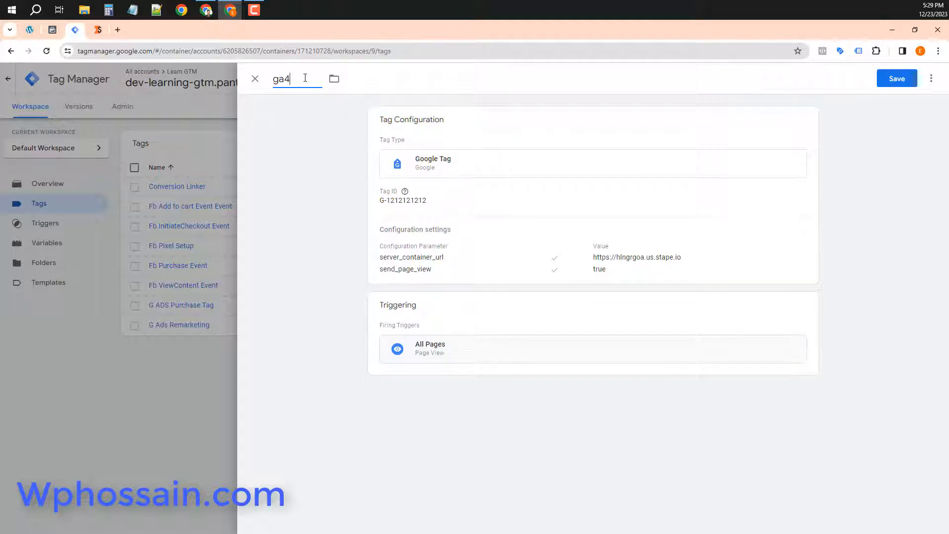
pyautogui.write(' for server side')
pyautogui.click(897, 79)
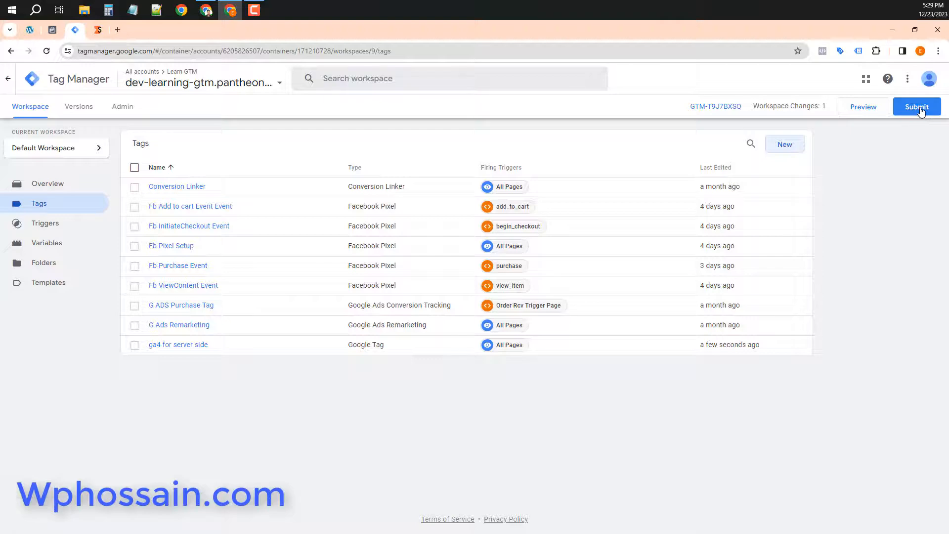
# Step: Submit and publish the web container's workspace changes without a version name or description
pyautogui.click(919, 108)
pyautogui.click(913, 79)
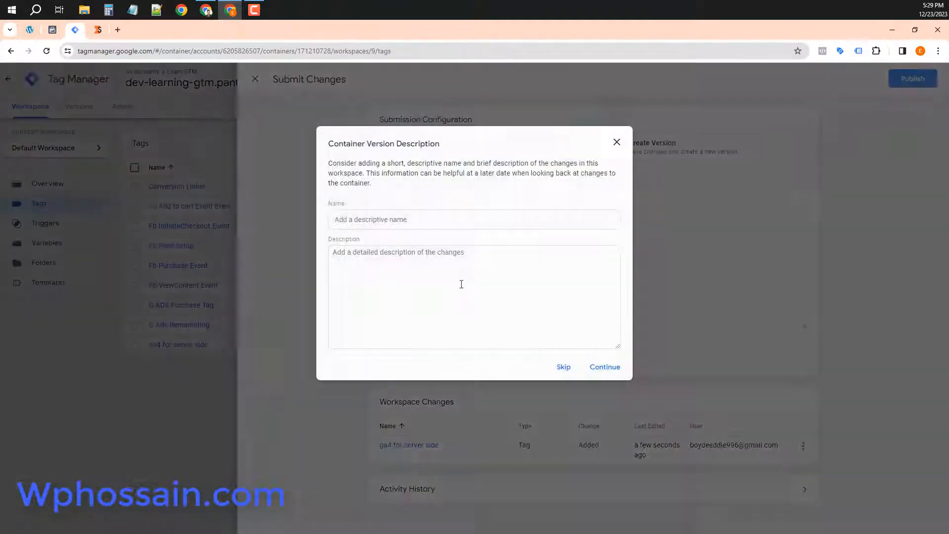
pyautogui.click(604, 366)
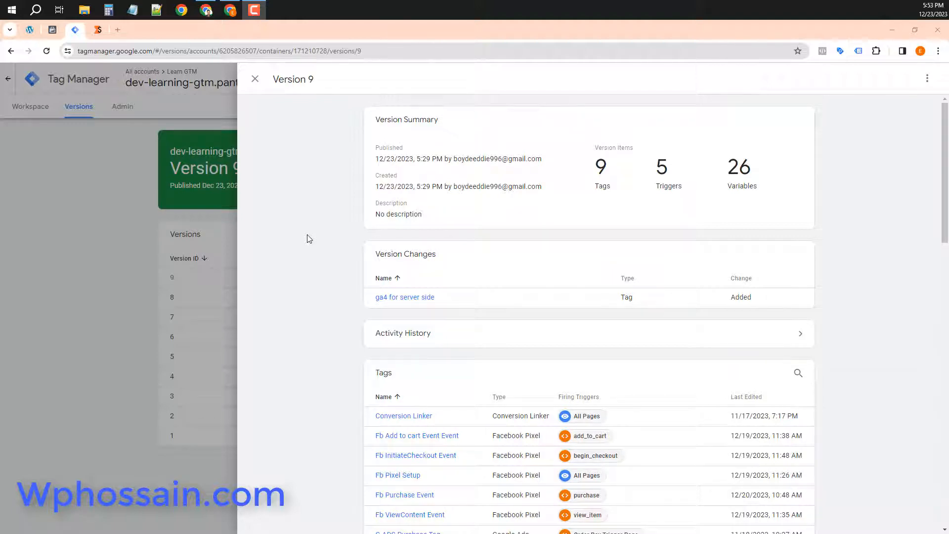
# Step: Close the published version's summary and switch to the Server dev-learning-gtm container's workspace
pyautogui.click(255, 79)
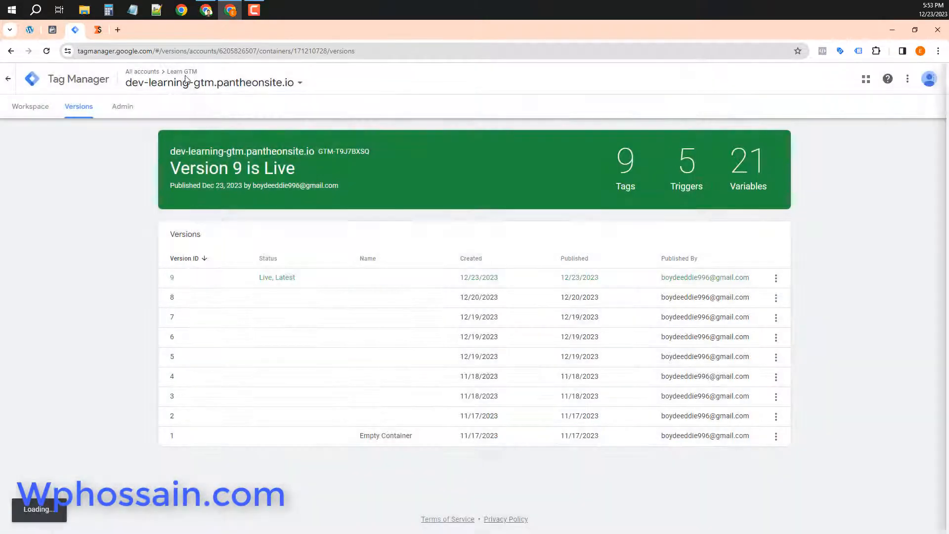
pyautogui.click(188, 82)
pyautogui.click(139, 185)
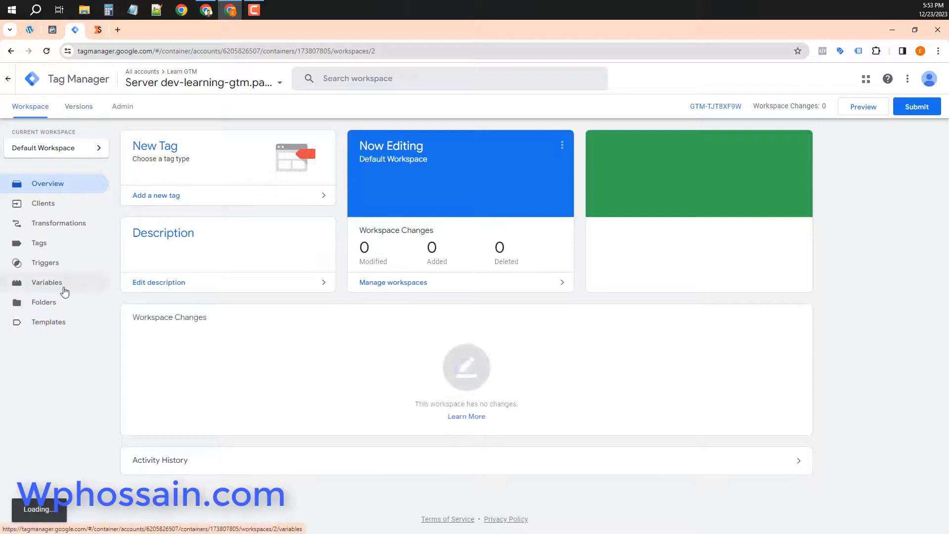
# Step: Create a user-defined variable of type Client Name in the server container, name it "client name" and save it
pyautogui.click(66, 287)
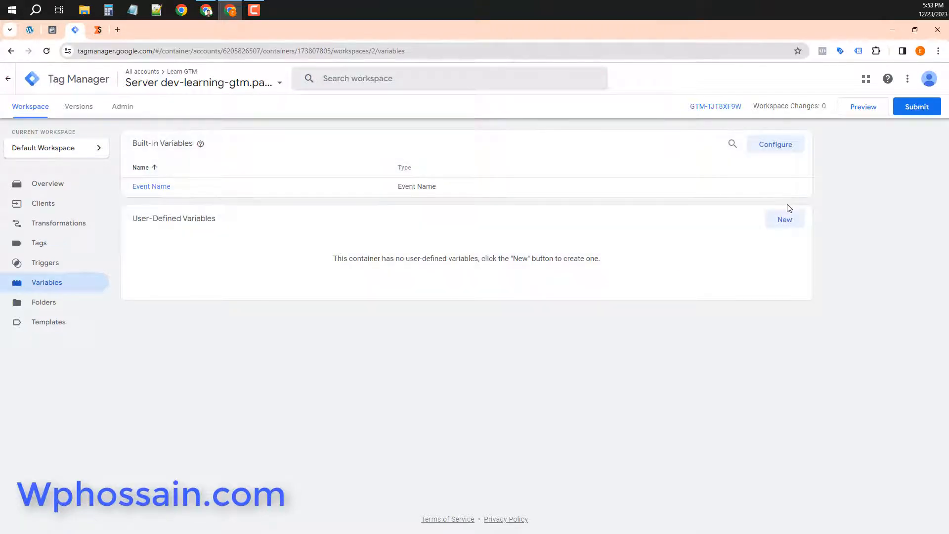
pyautogui.click(786, 220)
pyautogui.click(638, 156)
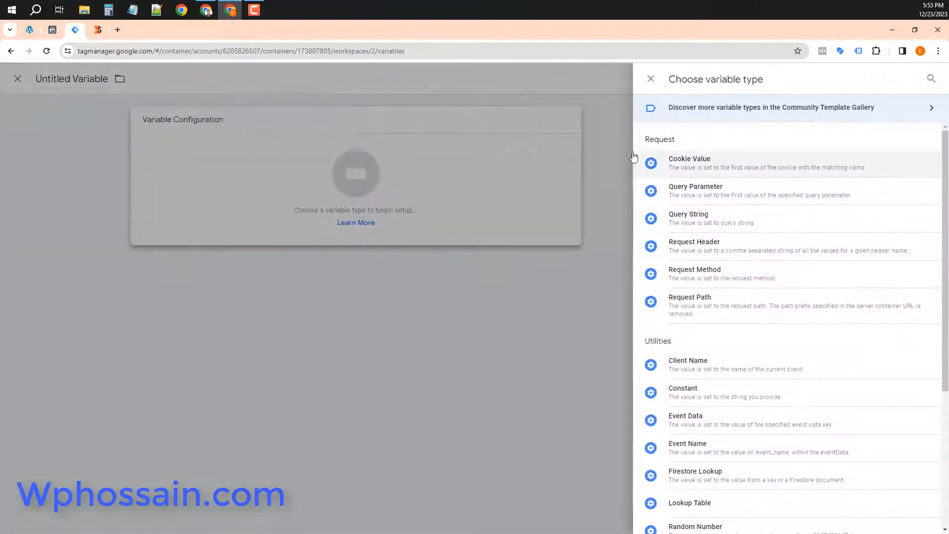
pyautogui.click(688, 366)
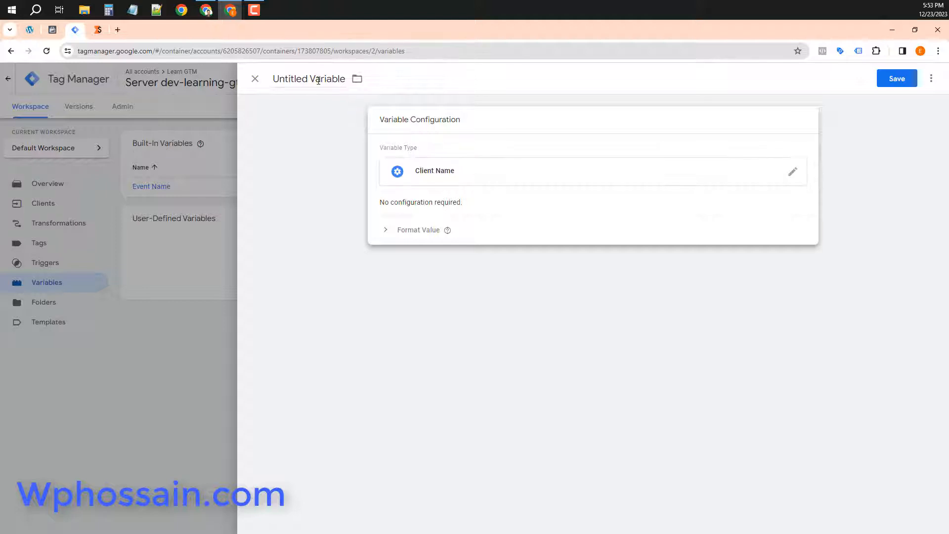
pyautogui.doubleClick(318, 80)
pyautogui.hotkey('ctrl', 'a')
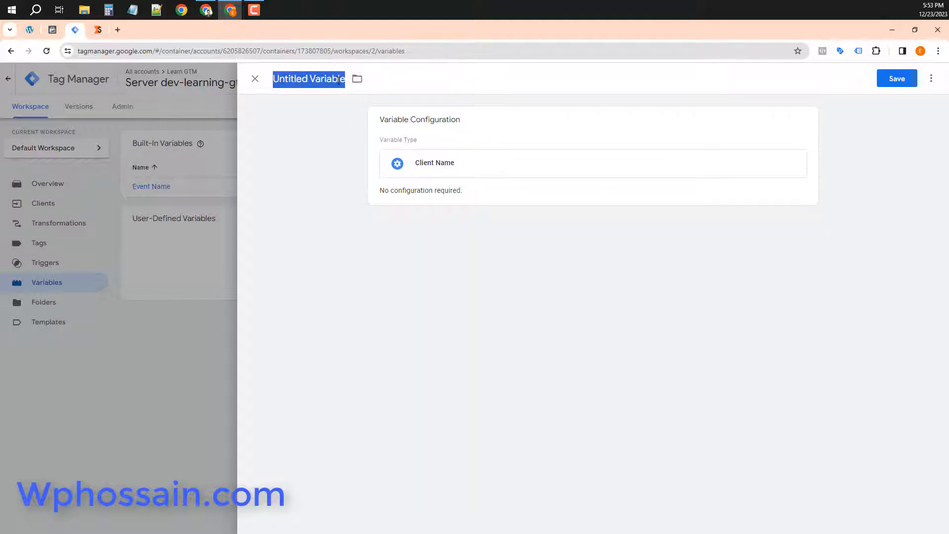
pyautogui.write('client name')
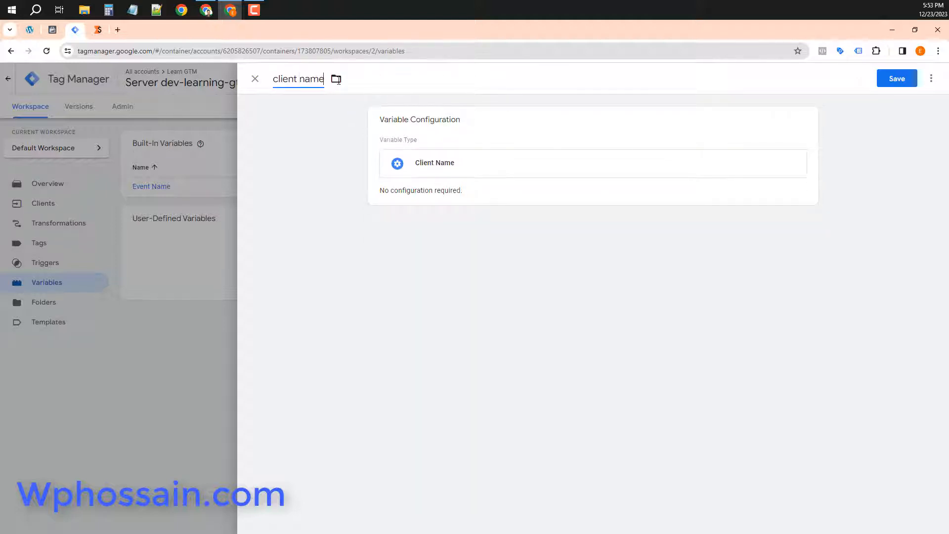
pyautogui.click(895, 79)
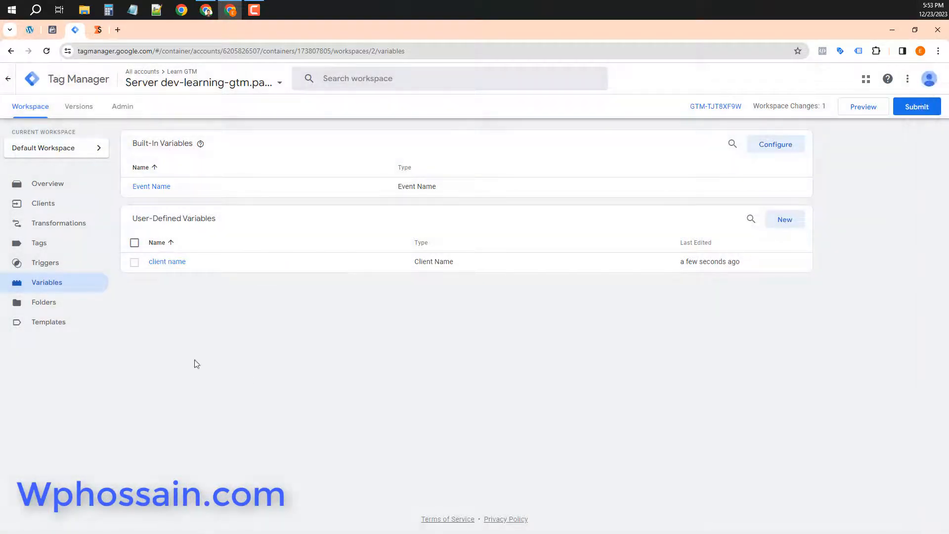
# Step: Start a new trigger of type Custom in the server container
pyautogui.click(96, 268)
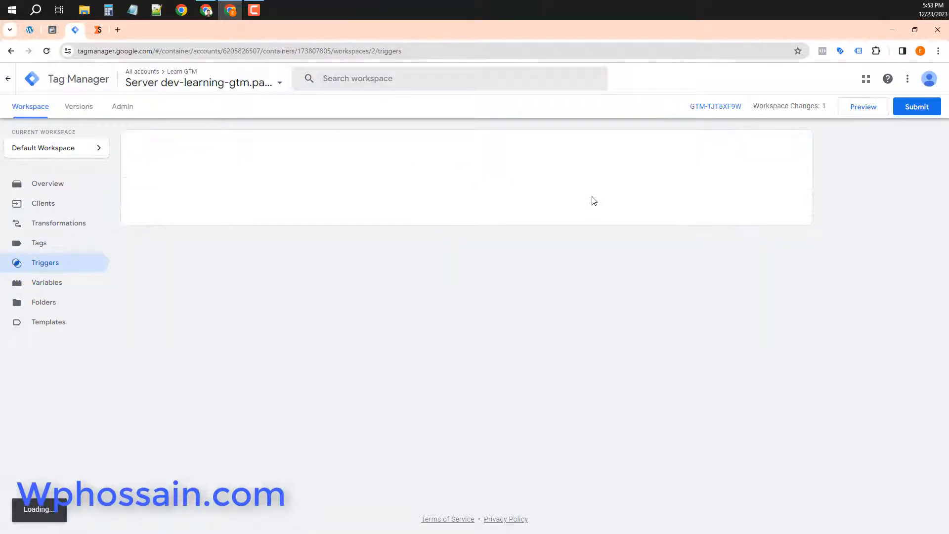
pyautogui.click(786, 146)
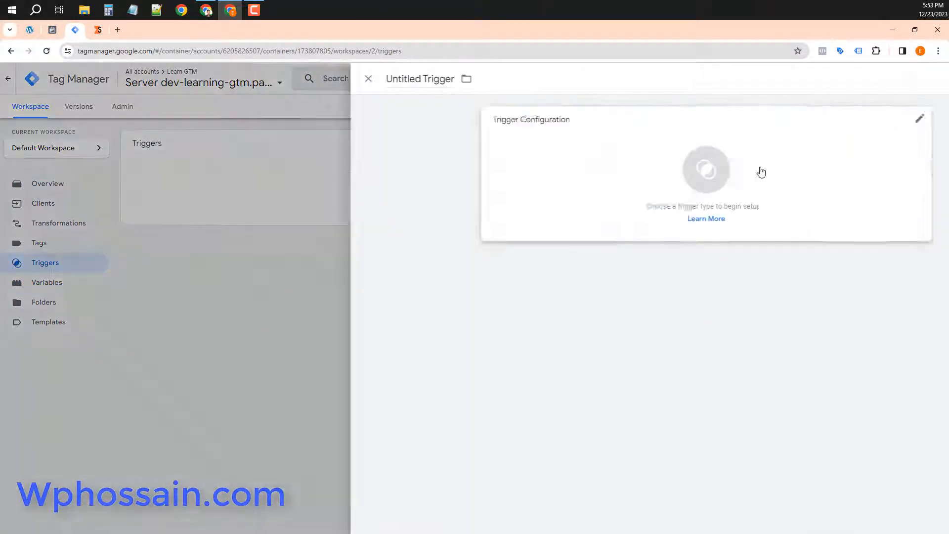
pyautogui.click(624, 175)
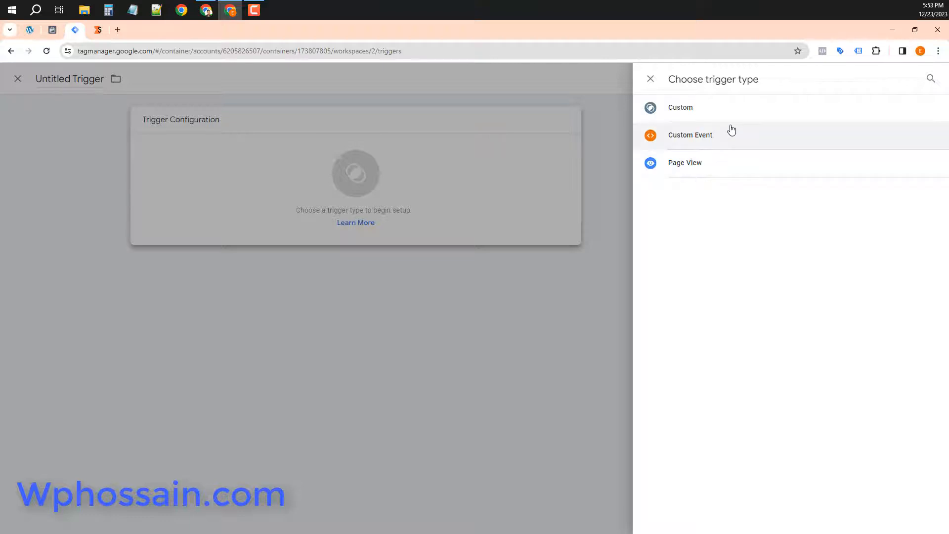
pyautogui.click(722, 104)
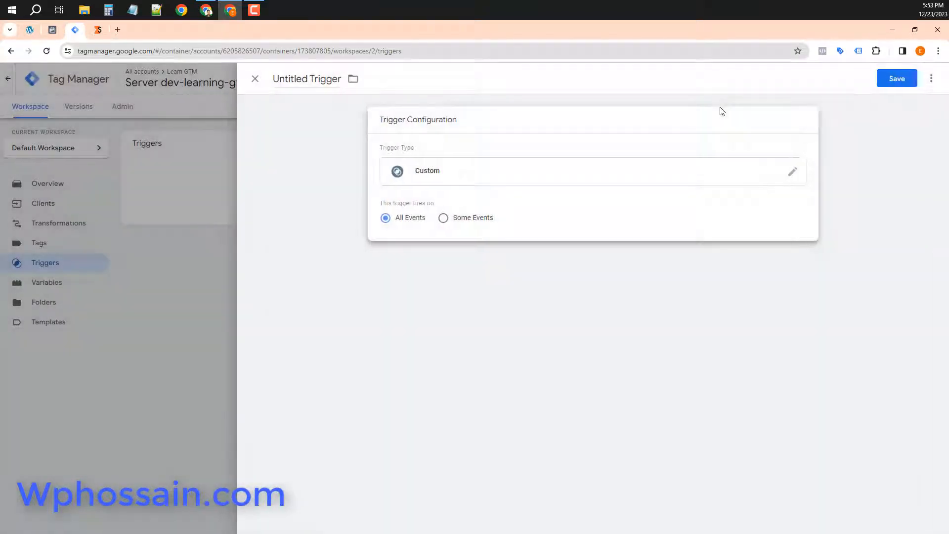
# Step: Restrict the trigger to Some Events with the condition client name equals GA4
pyautogui.click(468, 223)
pyautogui.click(470, 262)
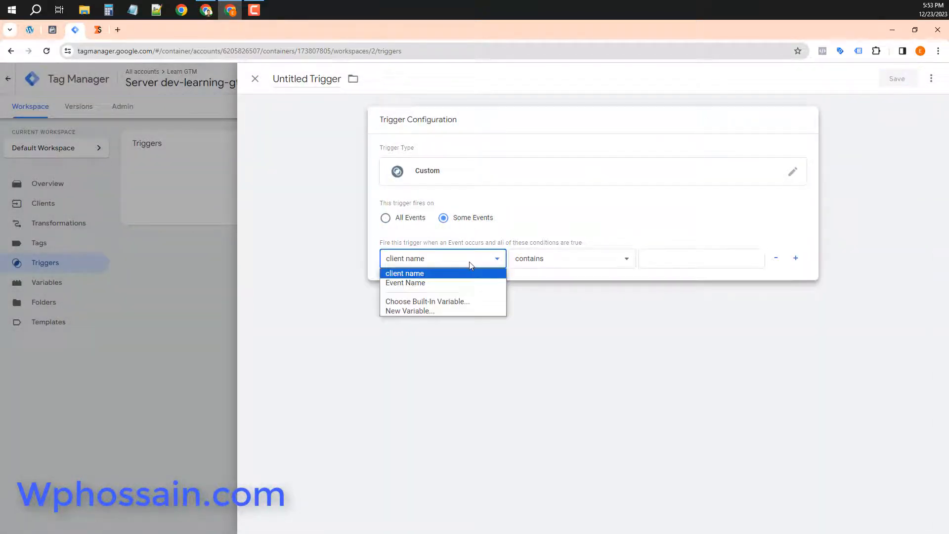
pyautogui.click(528, 262)
pyautogui.click(546, 270)
pyautogui.click(676, 258)
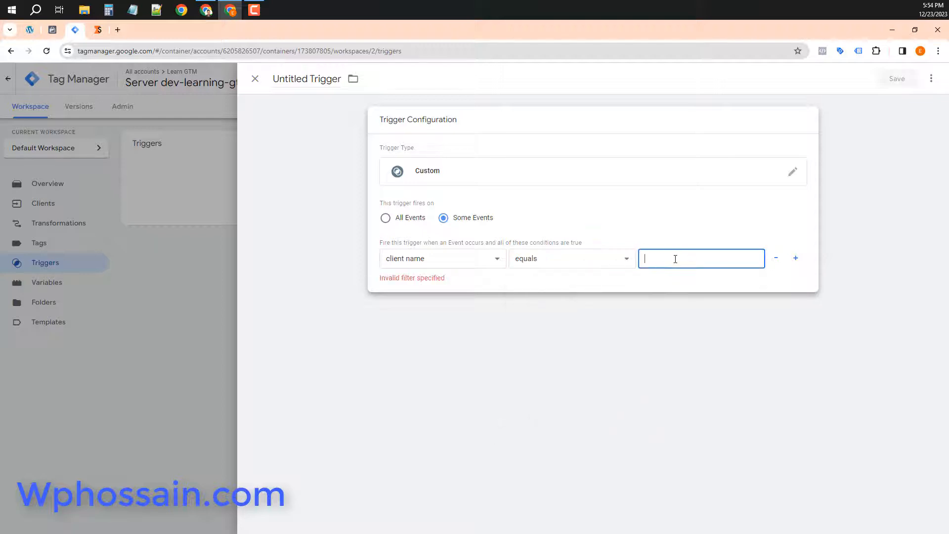
pyautogui.write('GA4')
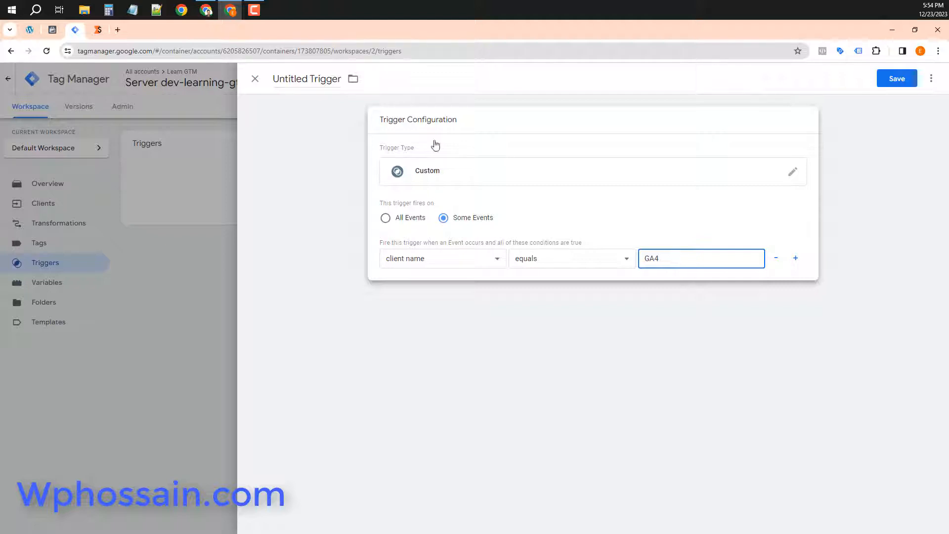
# Step: Name the custom trigger "client name" and save it
pyautogui.tripleClick(314, 80)
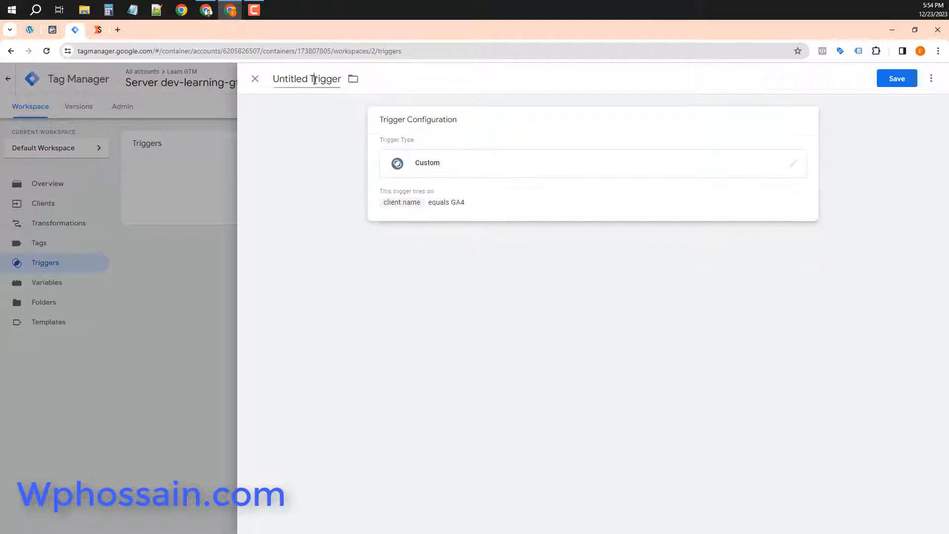
pyautogui.write('client name')
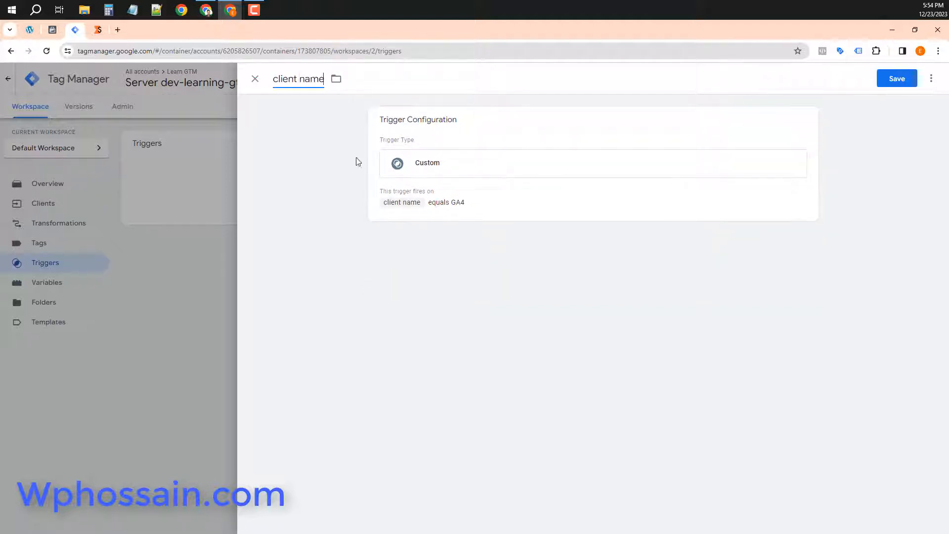
pyautogui.click(899, 79)
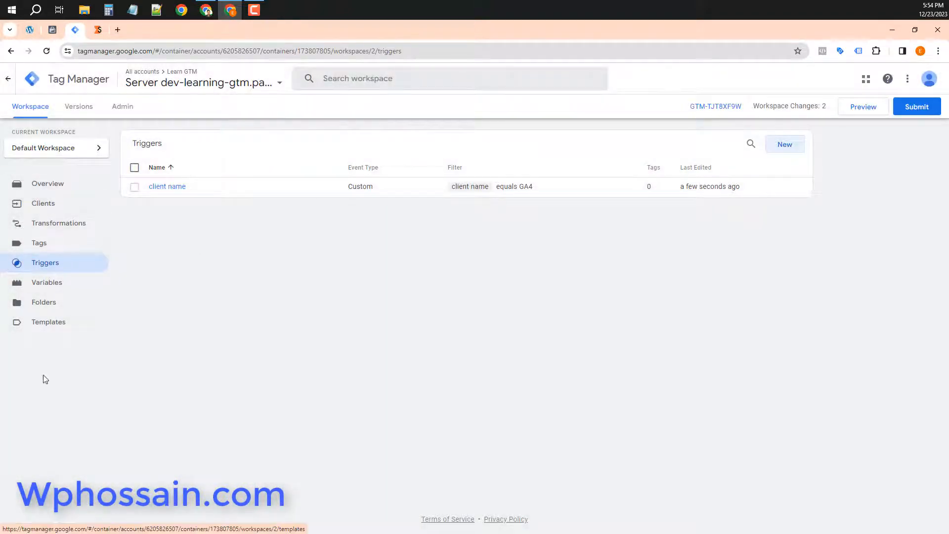
# Step: Find the Conversions API Tag template by facebookincubator in the Community Template Gallery and add it to the server workspace
pyautogui.click(54, 326)
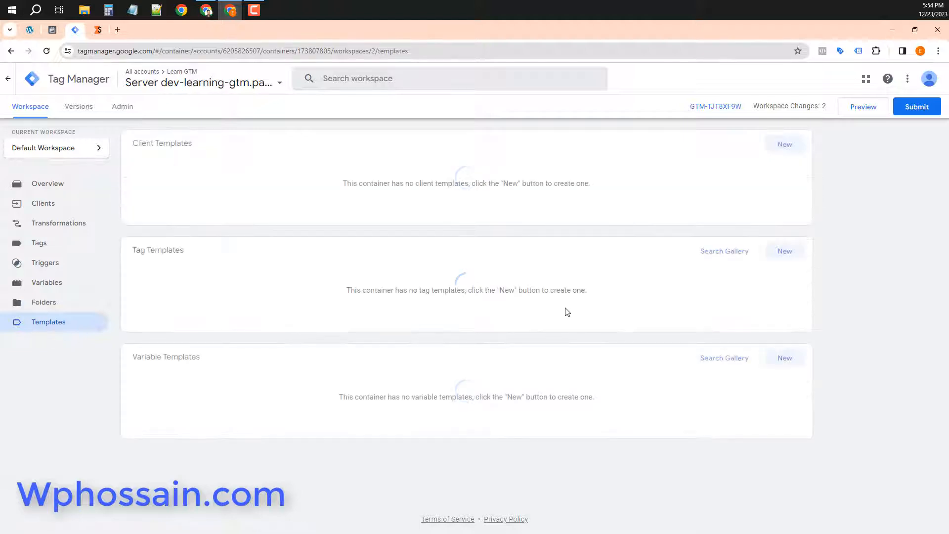
pyautogui.click(719, 251)
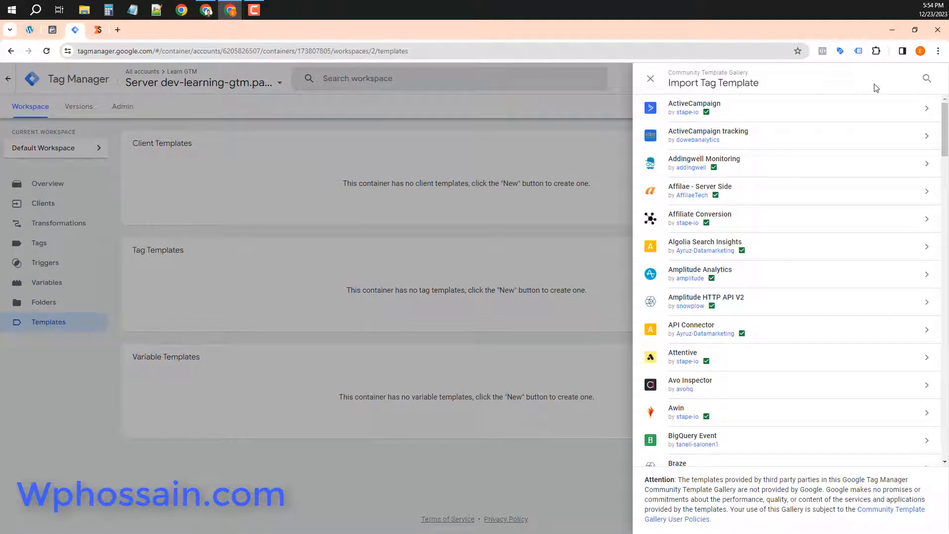
pyautogui.click(927, 78)
pyautogui.write('con')
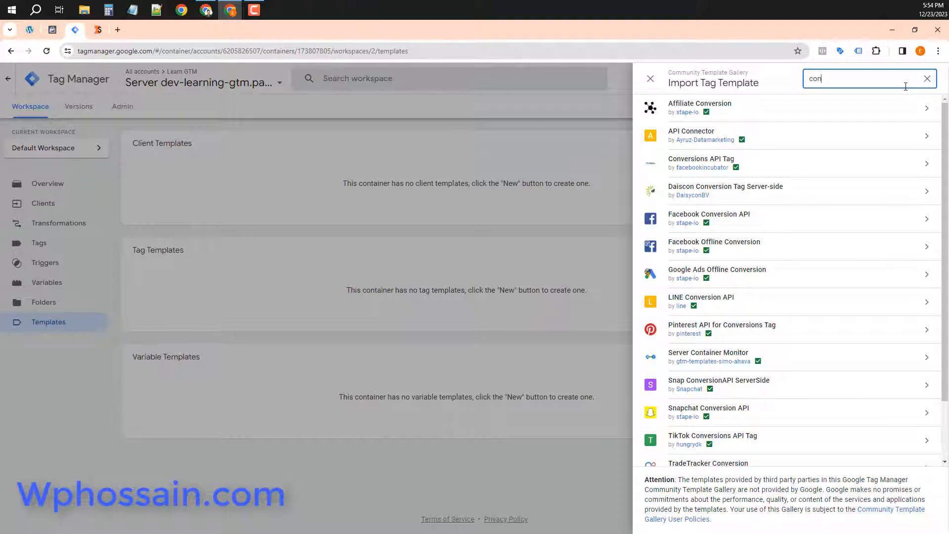
pyautogui.click(811, 163)
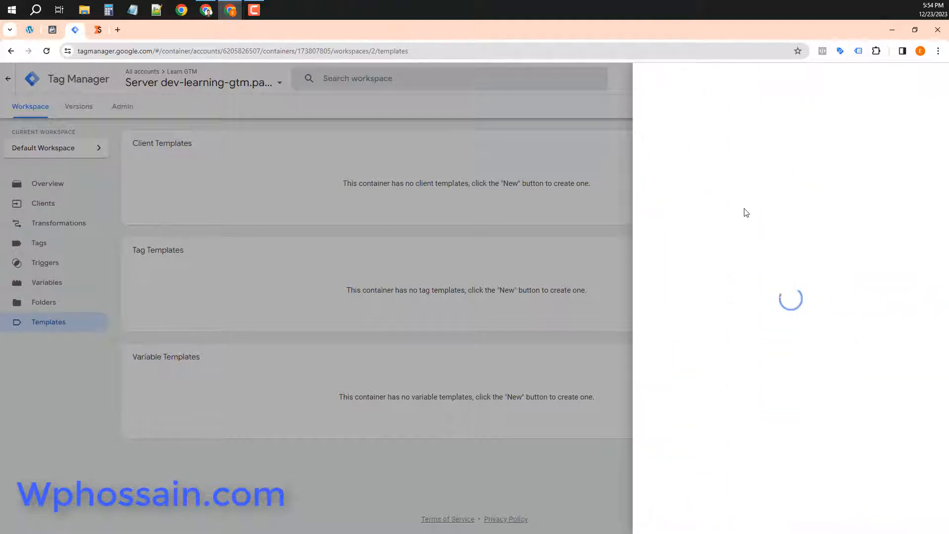
pyautogui.click(892, 83)
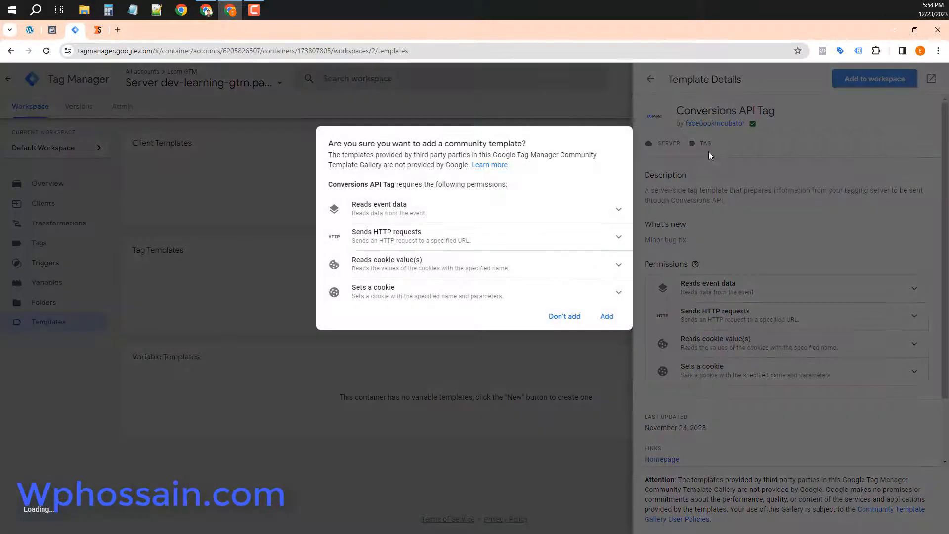
pyautogui.click(613, 324)
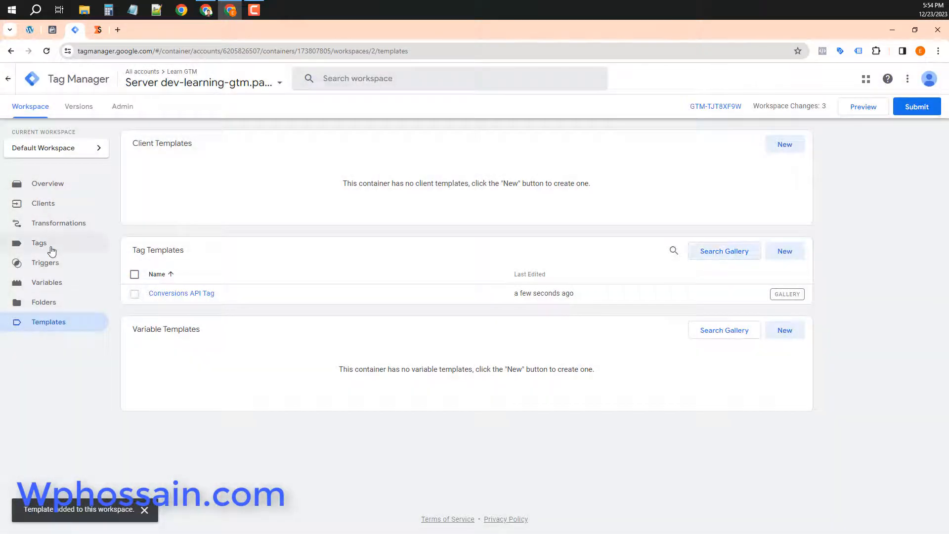
# Step: Start a new tag in the server container using the Conversions API Tag type
pyautogui.click(52, 250)
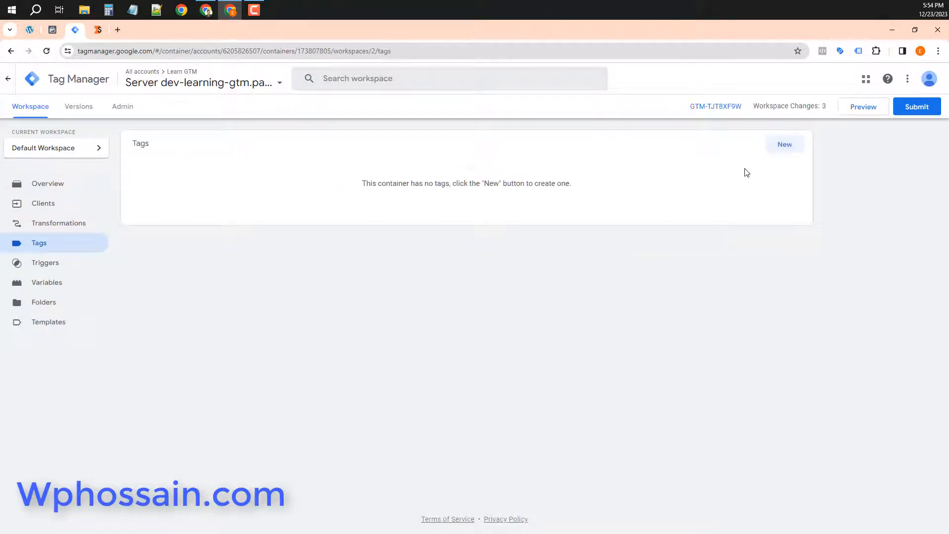
pyautogui.click(783, 146)
pyautogui.click(680, 186)
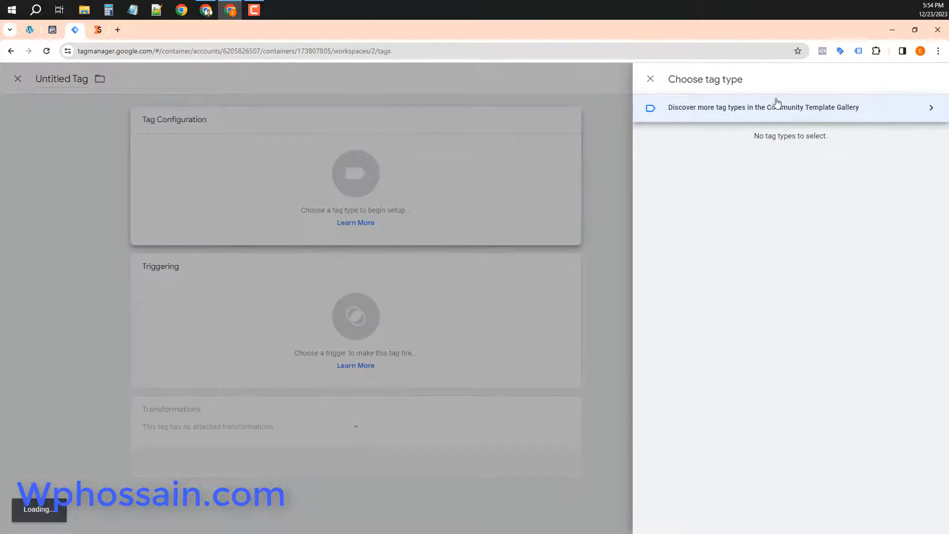
pyautogui.click(747, 365)
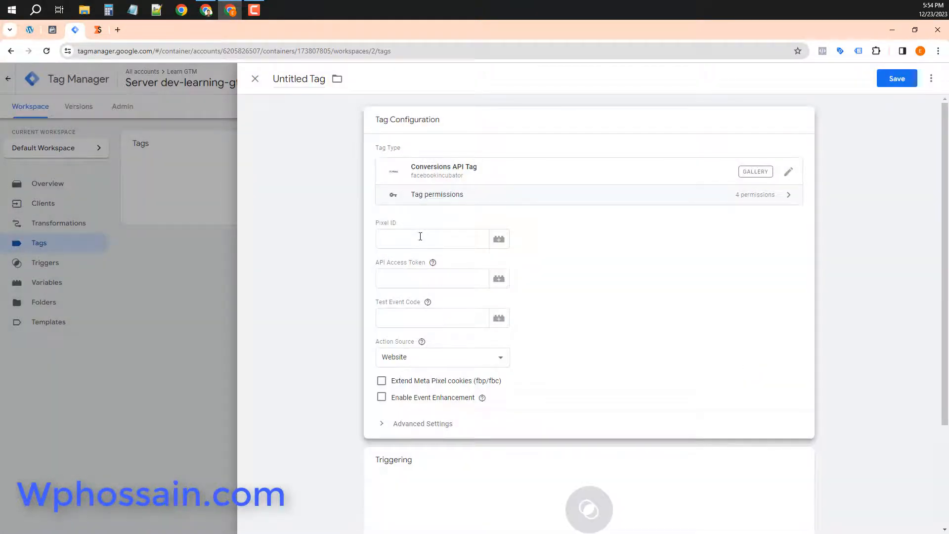
# Step: Copy the Dev Learning dataset ID from the settings in Meta Events Manager into the tag's Pixel ID in Tag Manager
pyautogui.click(420, 236)
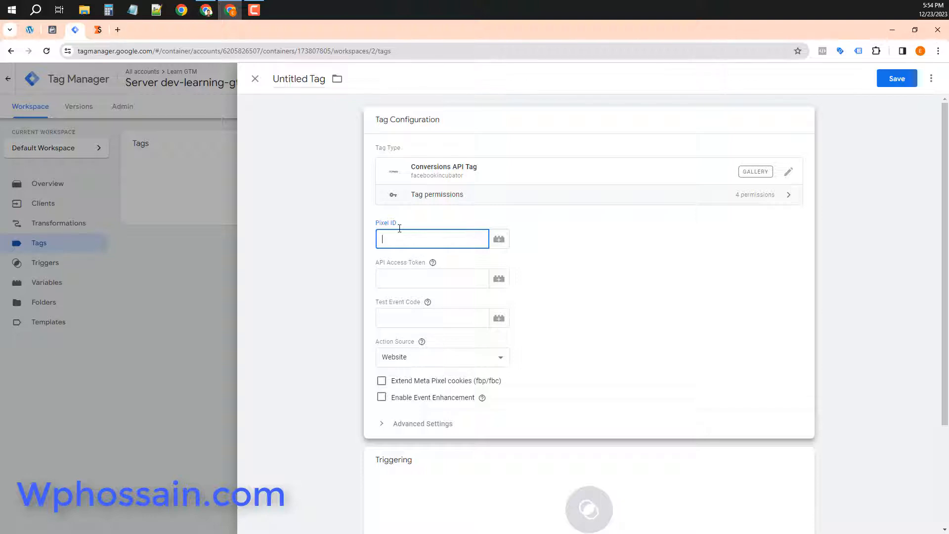
pyautogui.click(52, 30)
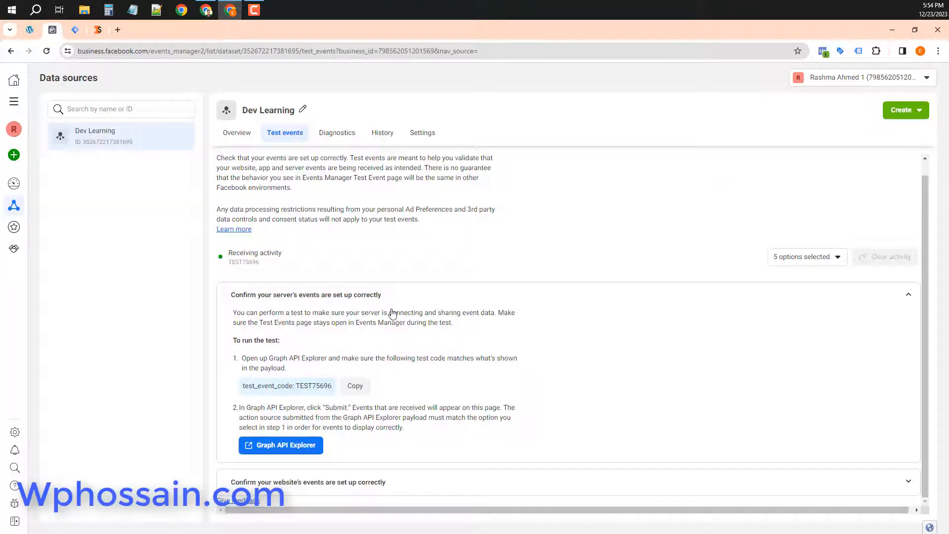
pyautogui.scroll(2, 363, 351)
pyautogui.click(236, 133)
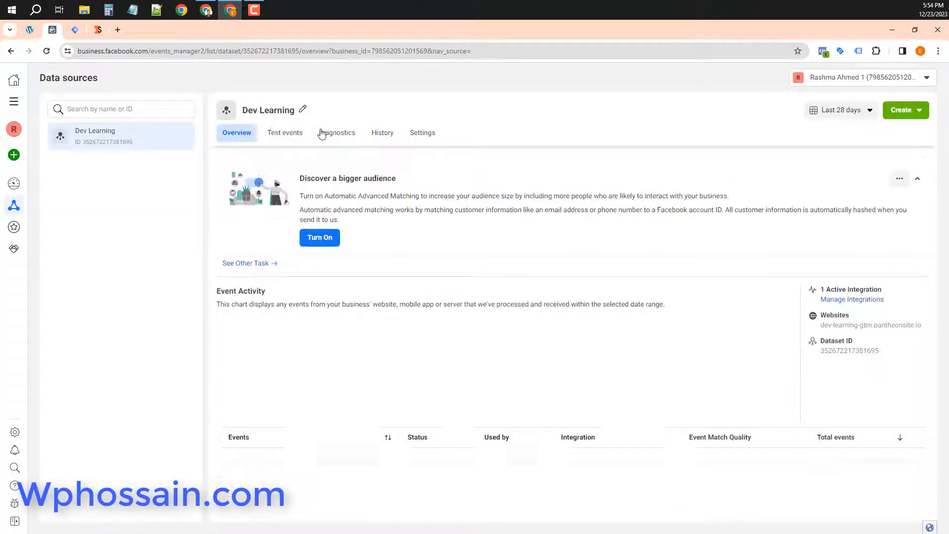
pyautogui.click(417, 132)
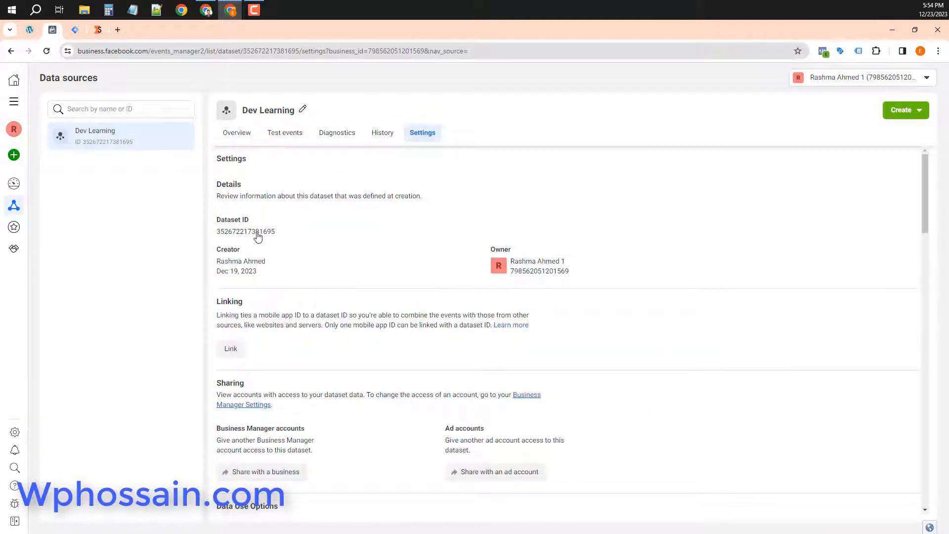
pyautogui.click(78, 31)
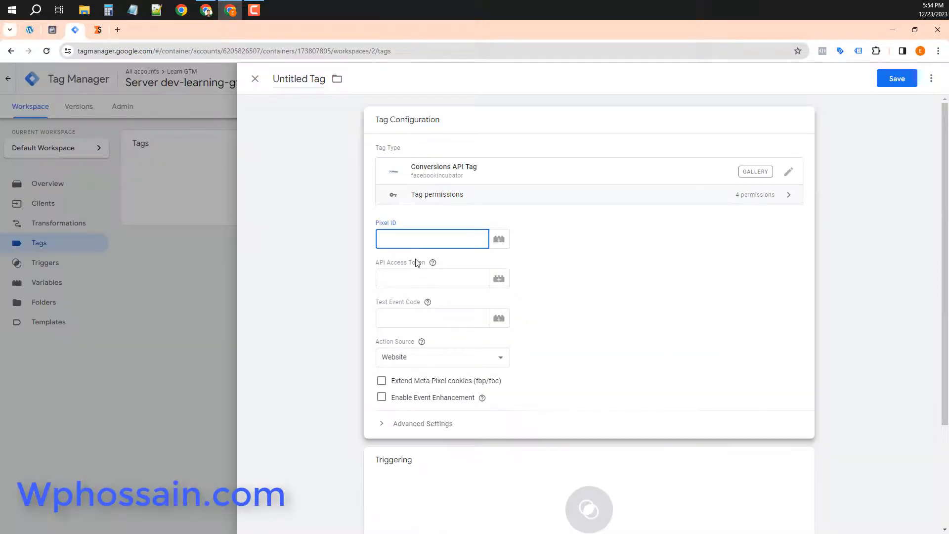
pyautogui.hotkey('ctrl', 'v')
# Step: Copy the Conversions API access token from the dataset settings in Meta Events Manager into the tag's API Access Token in Tag Manager
pyautogui.click(414, 278)
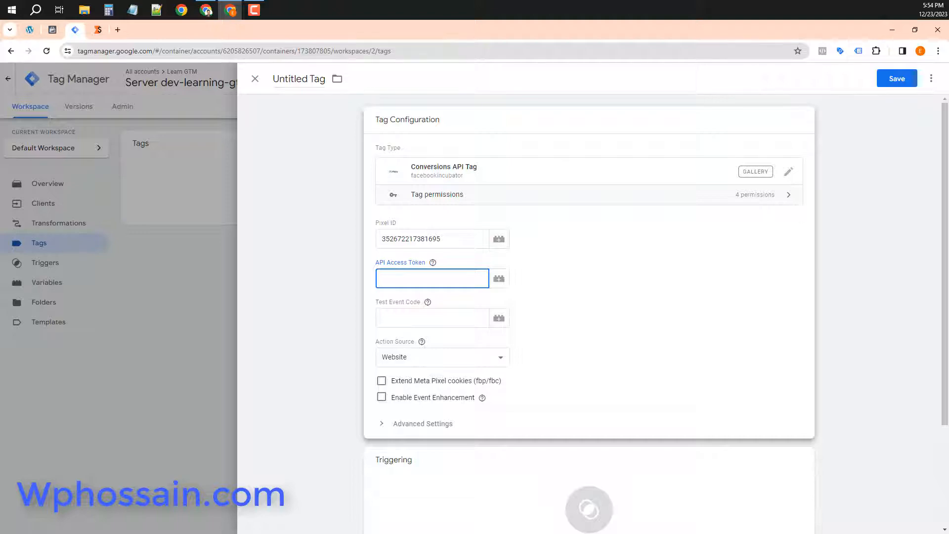
pyautogui.click(52, 30)
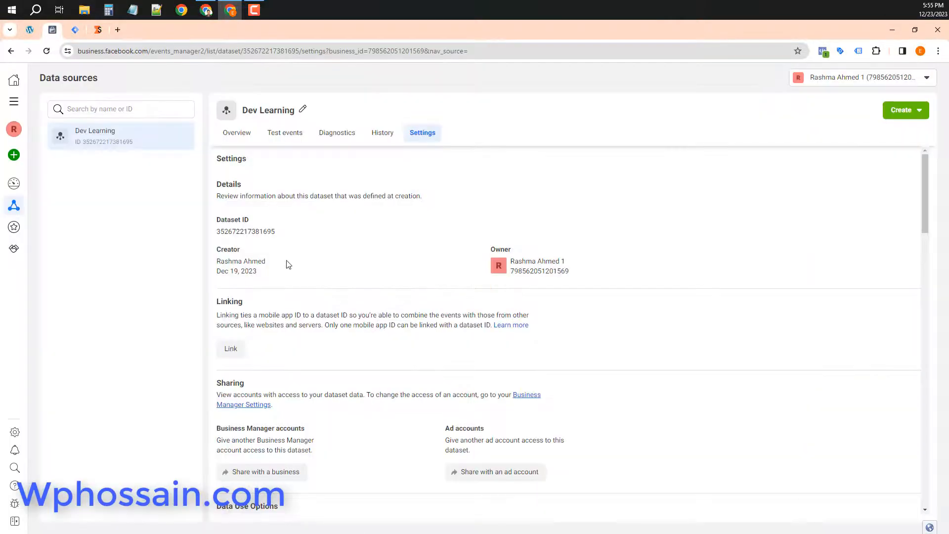
pyautogui.scroll(-15, 392, 379)
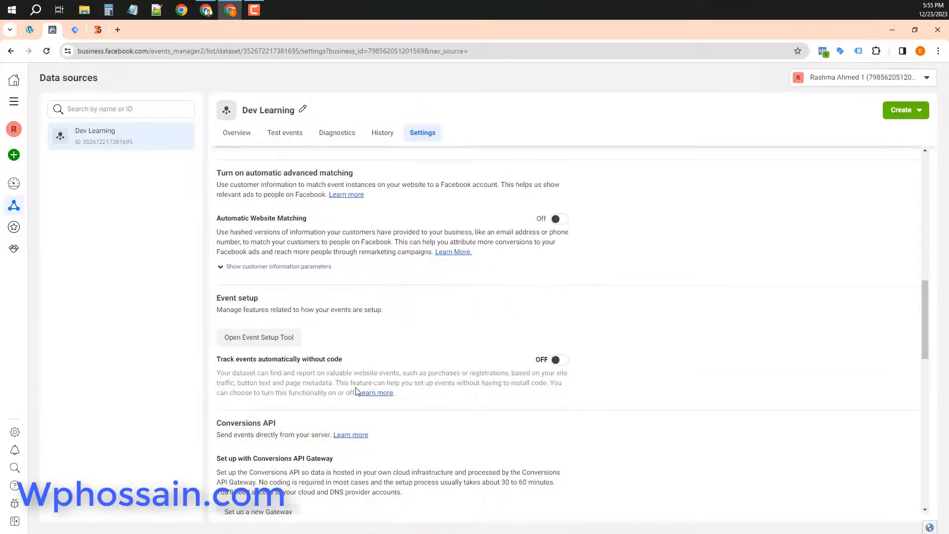
pyautogui.scroll(-1, 329, 389)
pyautogui.click(293, 419)
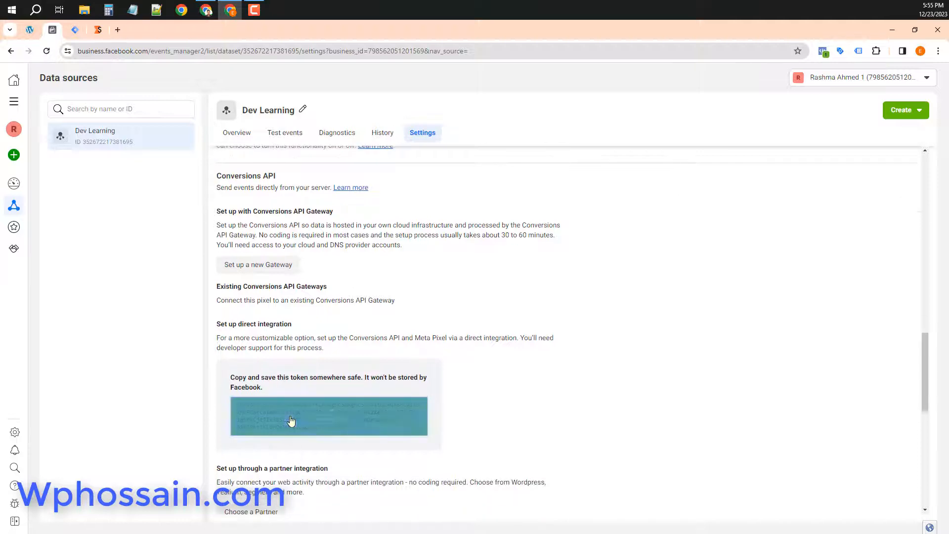
pyautogui.click(75, 31)
pyautogui.hotkey('ctrl', 'v')
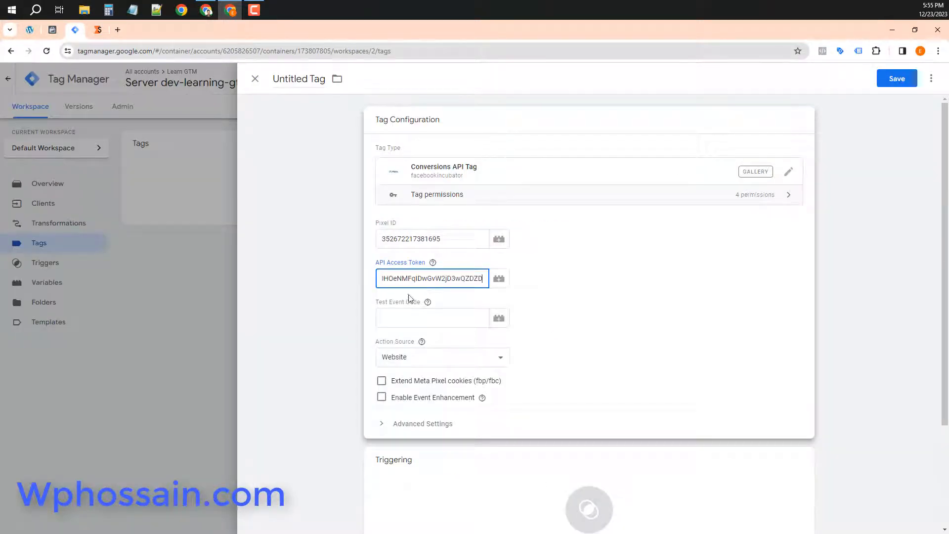
pyautogui.click(595, 324)
# Step: Copy the server test event code from Meta Events Manager into the tag's Test Event Code in Tag Manager
pyautogui.click(52, 30)
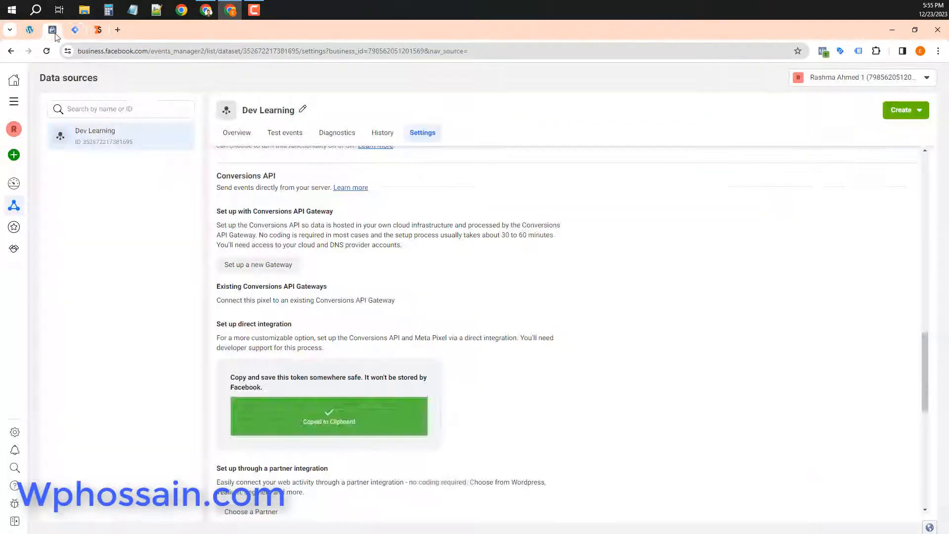
pyautogui.click(285, 132)
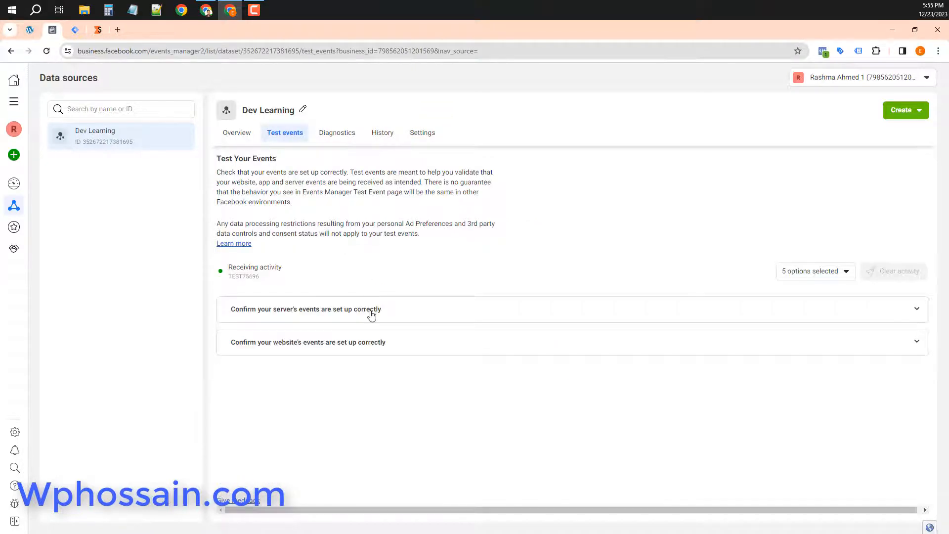
pyautogui.click(372, 315)
pyautogui.click(355, 386)
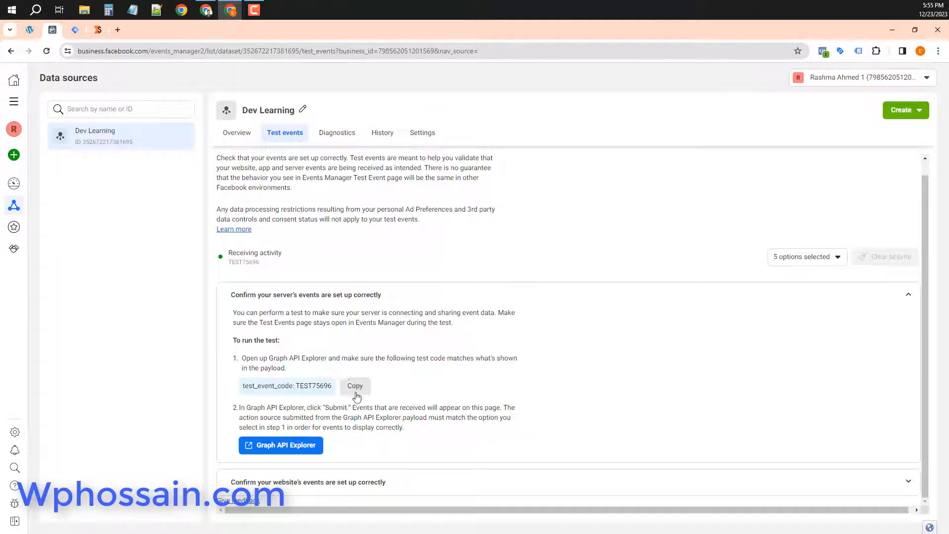
pyautogui.click(76, 31)
pyautogui.click(417, 318)
pyautogui.hotkey('ctrl', 'v')
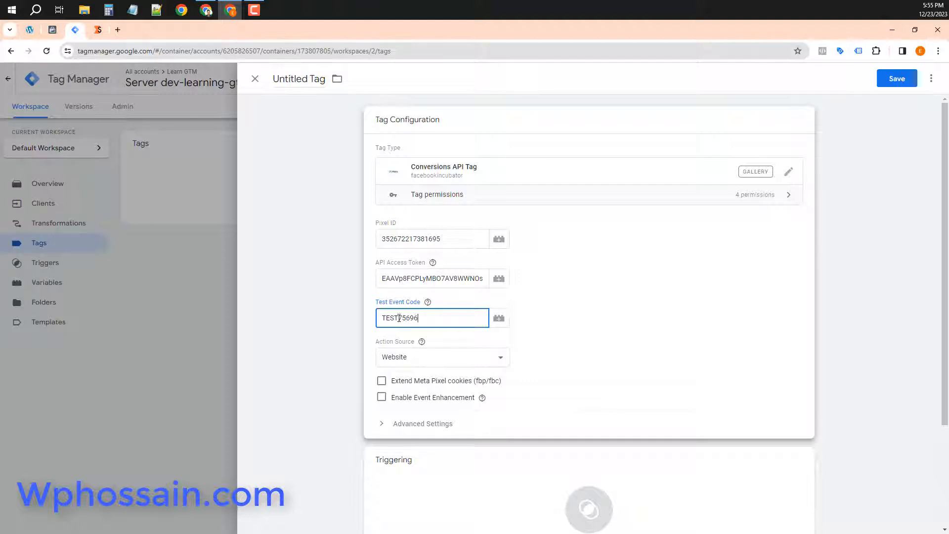
# Step: Assign the custom client name trigger as the Conversions API tag's firing trigger
pyautogui.scroll(-3, 473, 379)
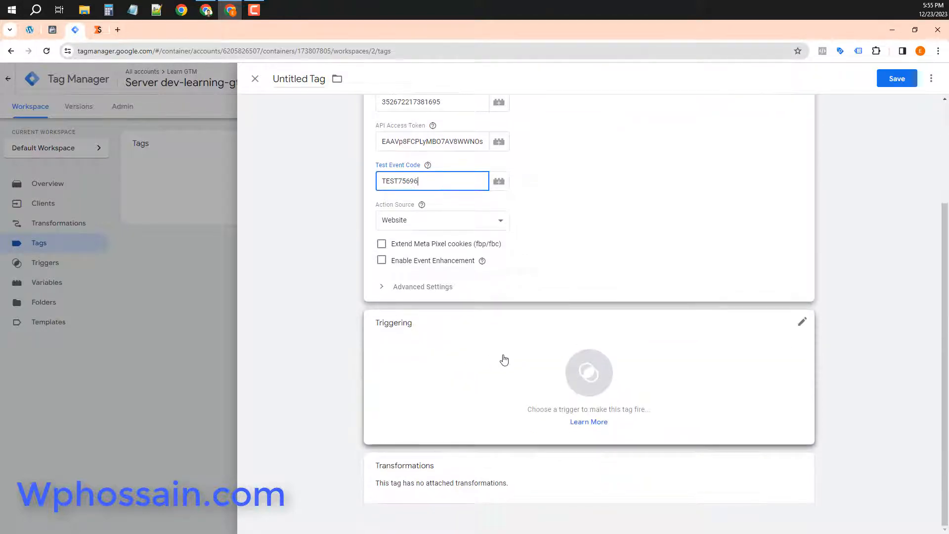
pyautogui.click(514, 385)
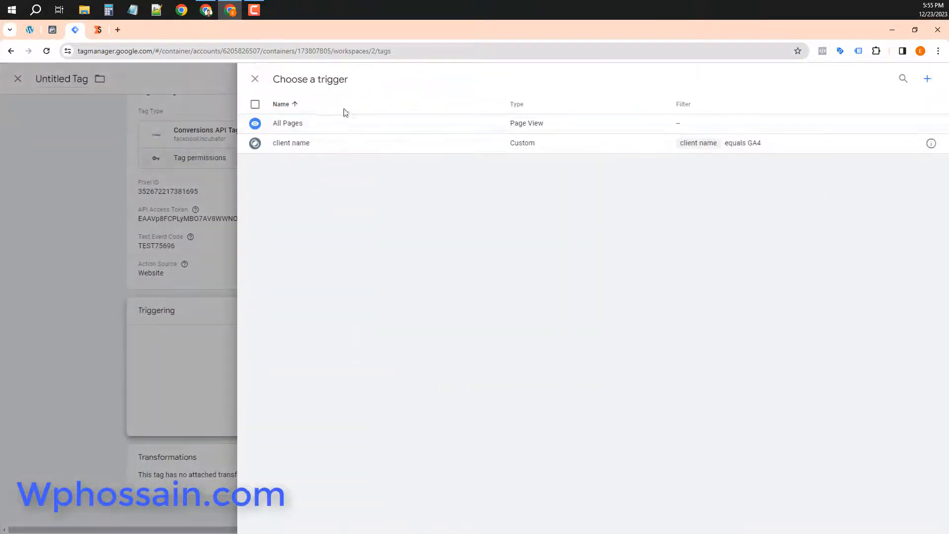
pyautogui.click(352, 147)
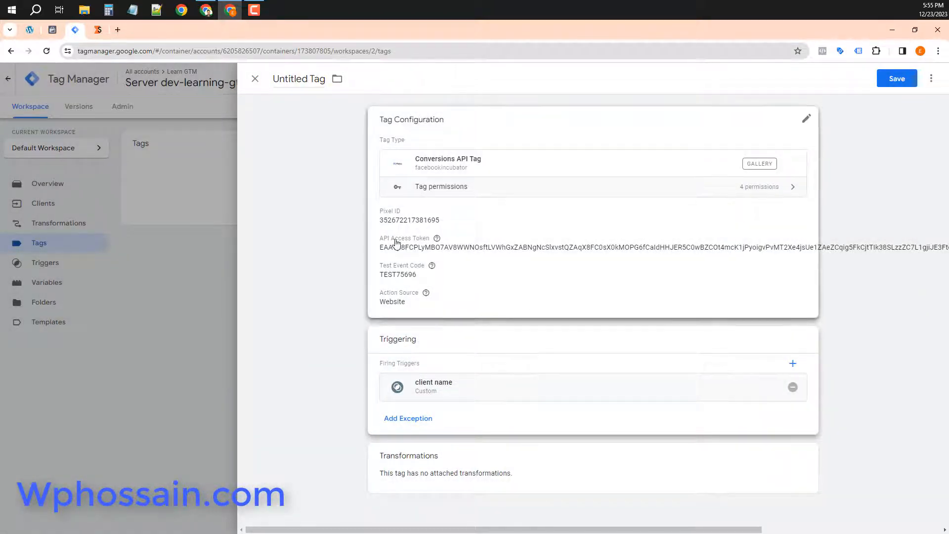
# Step: Name the Conversions API tag "CAPI" and save it
pyautogui.click(293, 78)
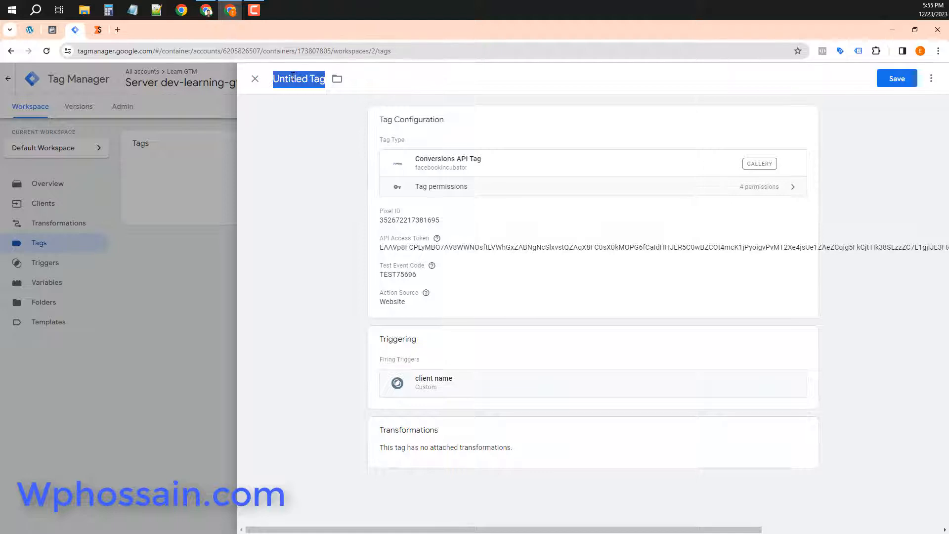
pyautogui.write('CAPI')
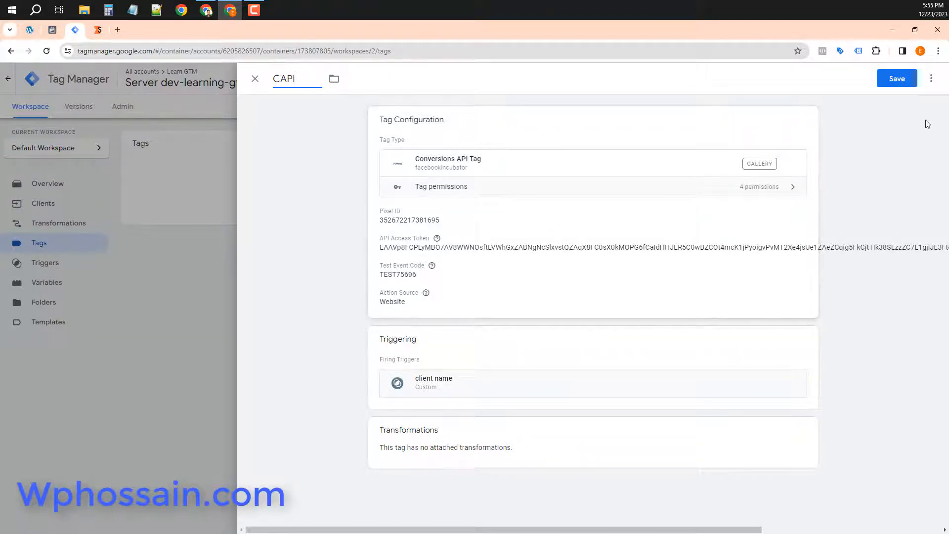
pyautogui.click(889, 84)
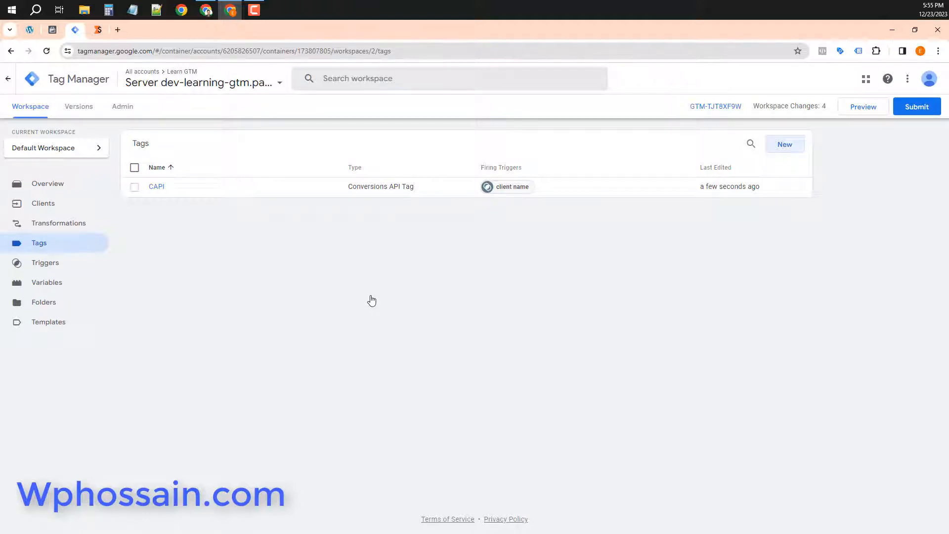
# Step: Return to the server workspace overview and open the web container dev-learning-gtm.pantheonsite.io in a new browser tab
pyautogui.click(64, 188)
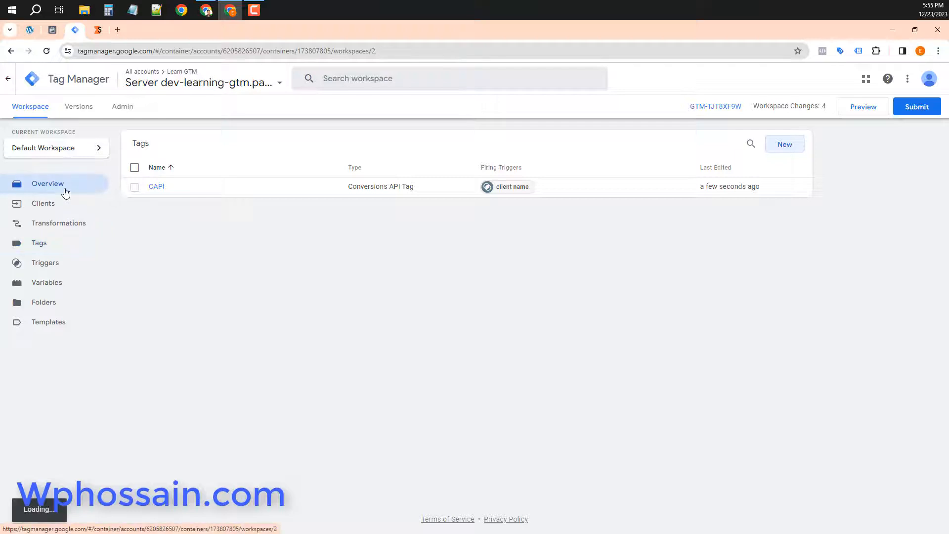
pyautogui.click(208, 82)
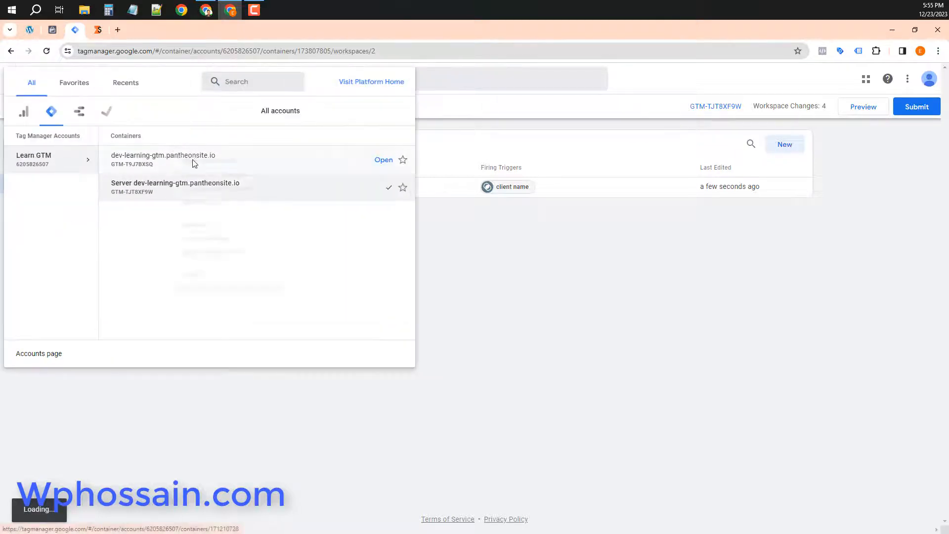
pyautogui.rightClick(174, 155)
pyautogui.click(217, 164)
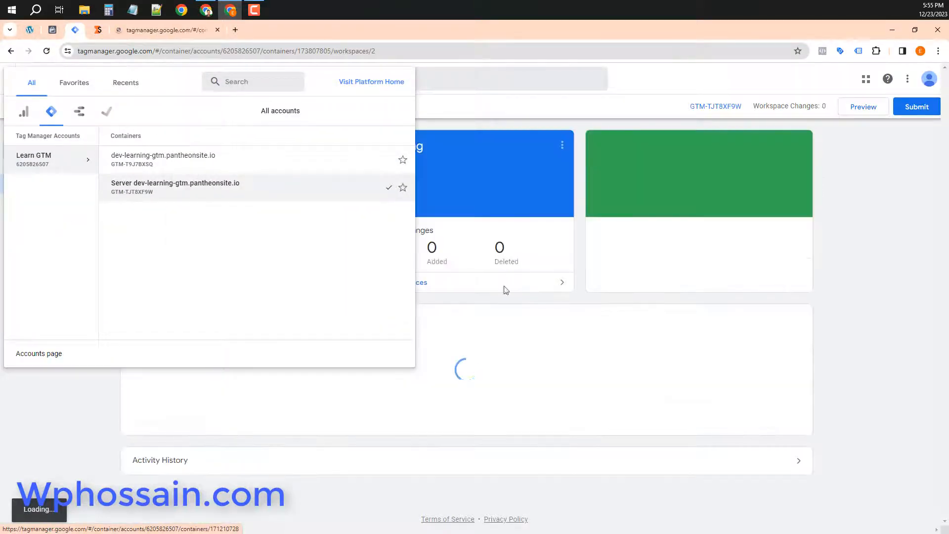
# Step: Submit and publish the server container's workspace changes without a version name or description
pyautogui.click(917, 107)
pyautogui.click(916, 106)
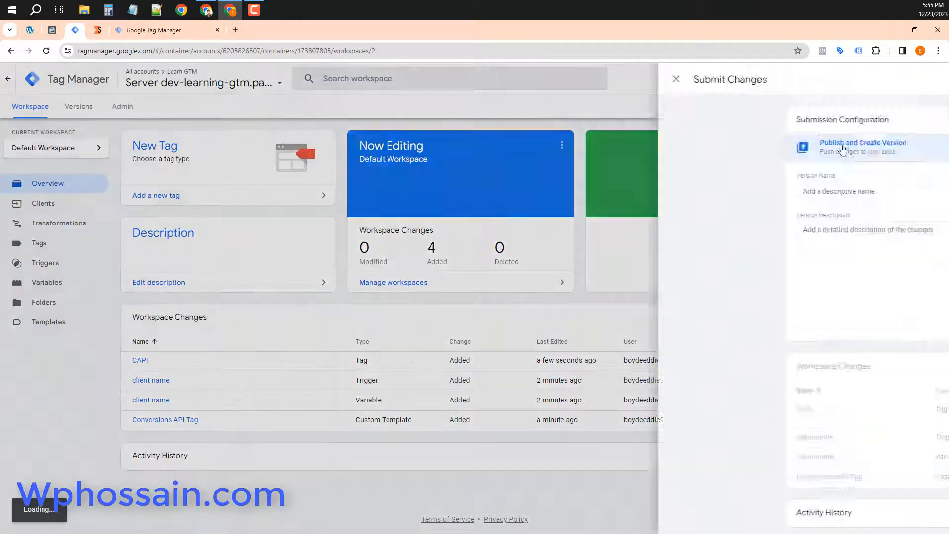
pyautogui.click(899, 83)
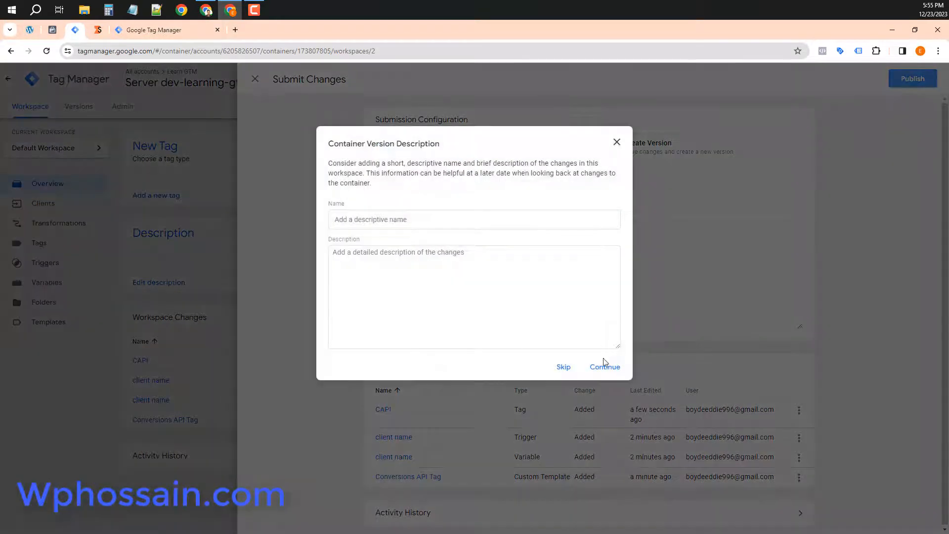
pyautogui.click(604, 366)
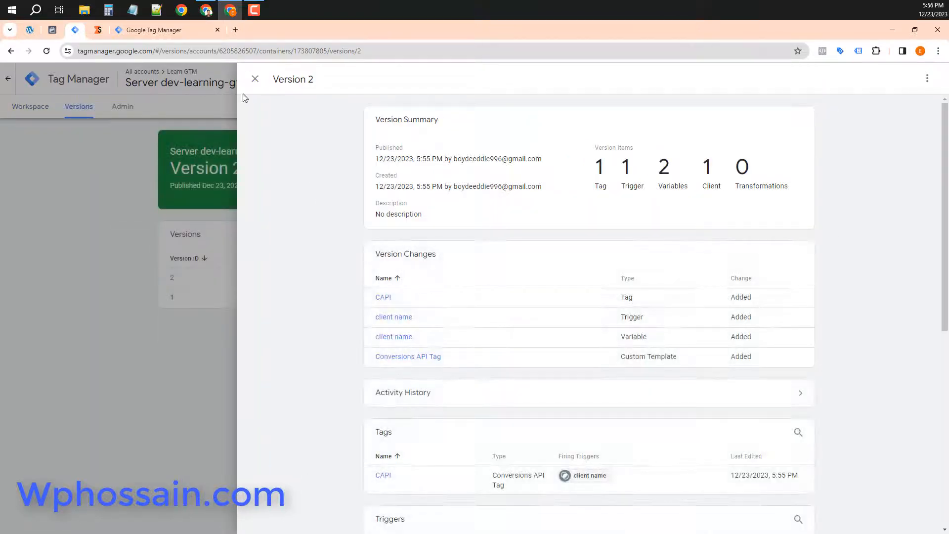
# Step: Leave the Version 2 summary for the server container's workspace and pin the web container's browser tab
pyautogui.click(255, 79)
pyautogui.click(31, 106)
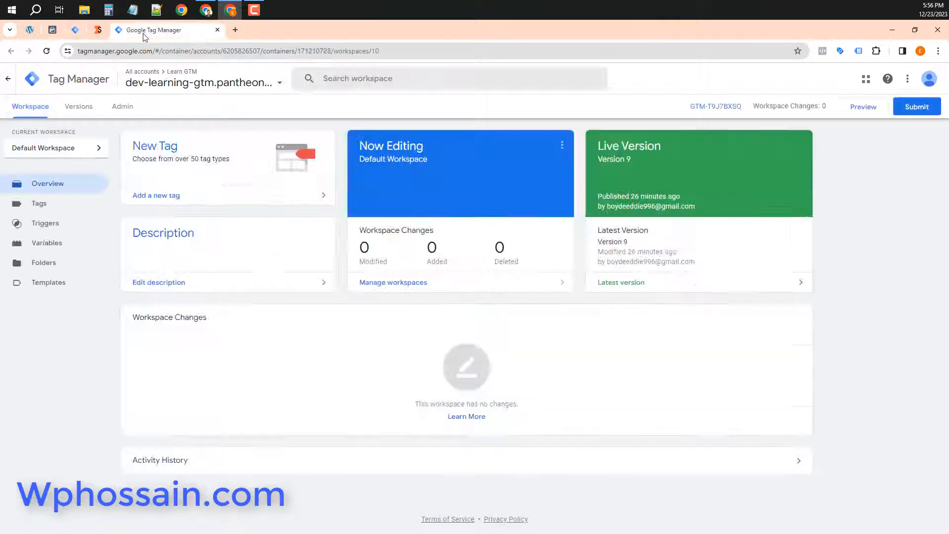
pyautogui.rightClick(144, 31)
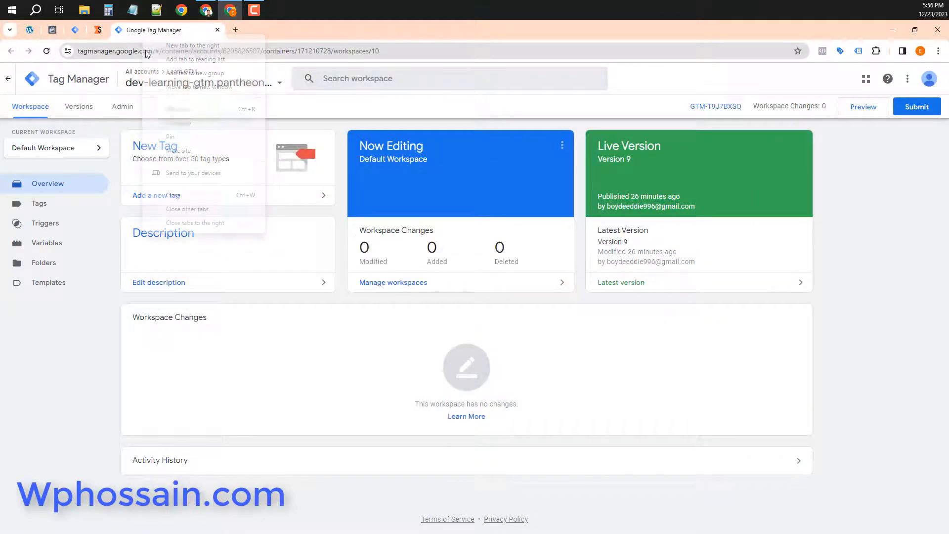
pyautogui.click(192, 144)
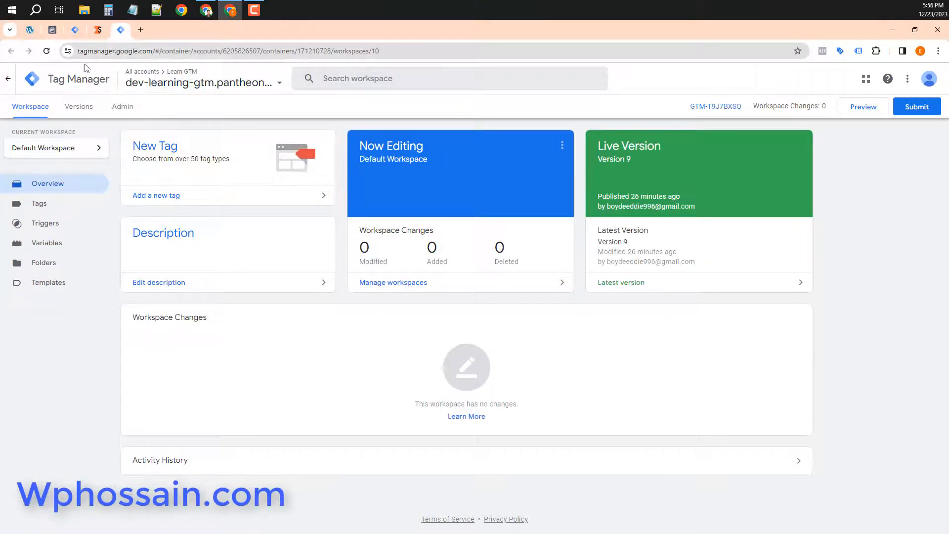
pyautogui.click(859, 107)
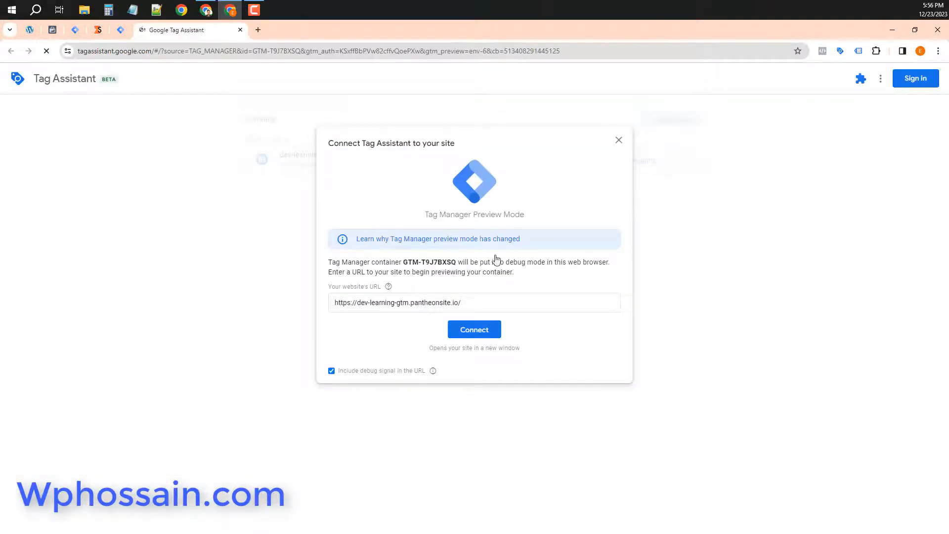
pyautogui.click(488, 330)
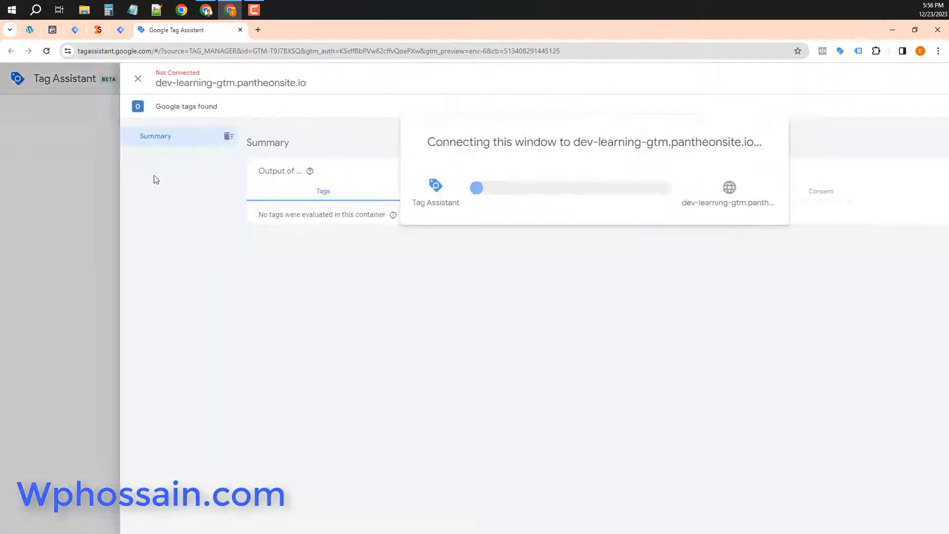
pyautogui.click(75, 29)
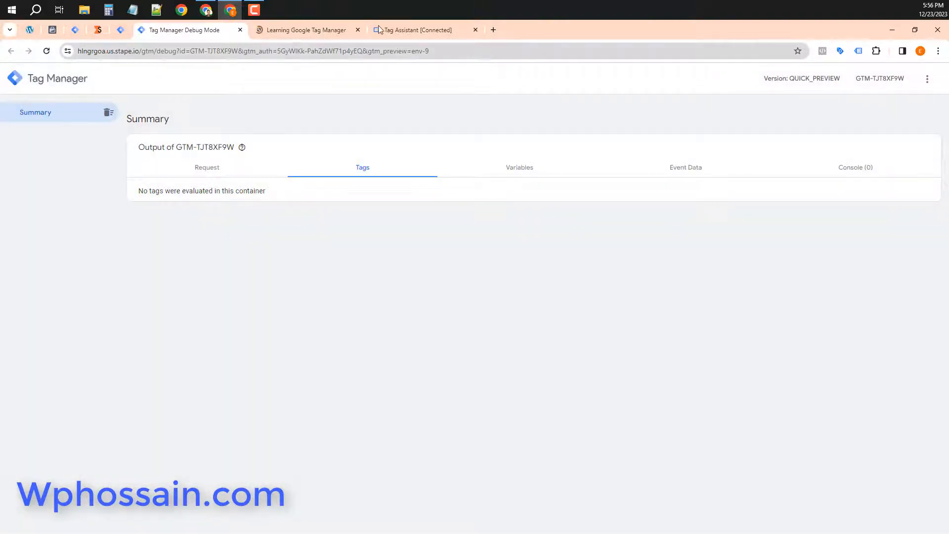
pyautogui.click(424, 31)
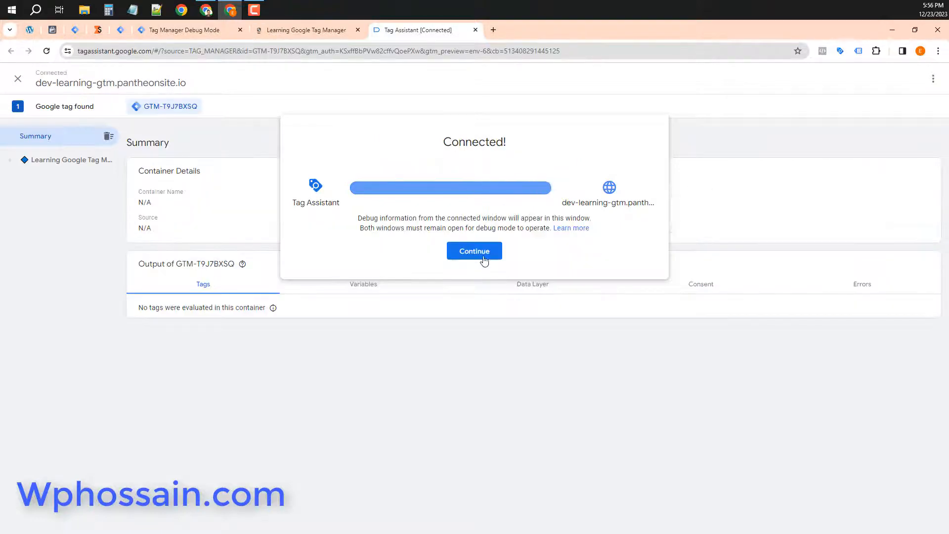
pyautogui.click(476, 253)
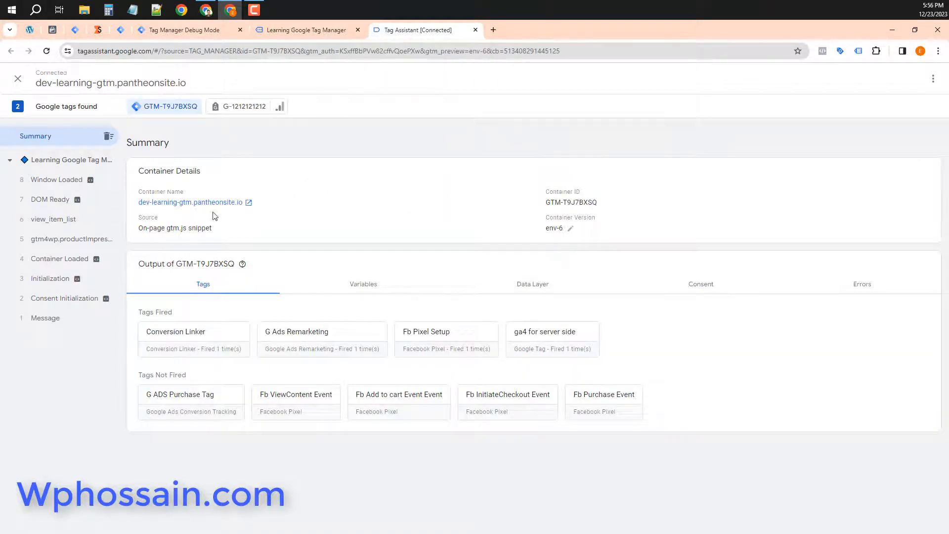
# Step: Open the DNK Yellow Shoes product page on the previewed store to generate test events
pyautogui.click(305, 31)
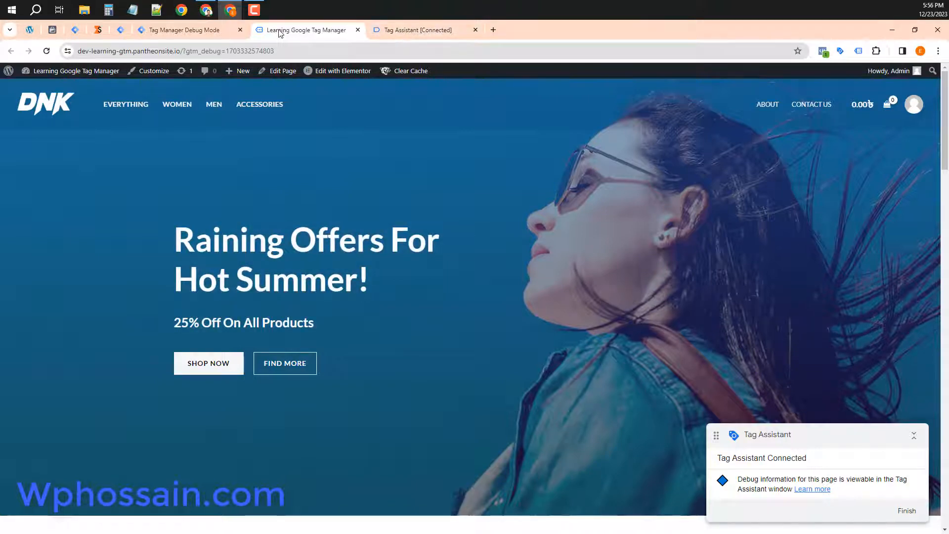
pyautogui.click(188, 30)
pyautogui.click(311, 24)
pyautogui.scroll(-8, 274, 185)
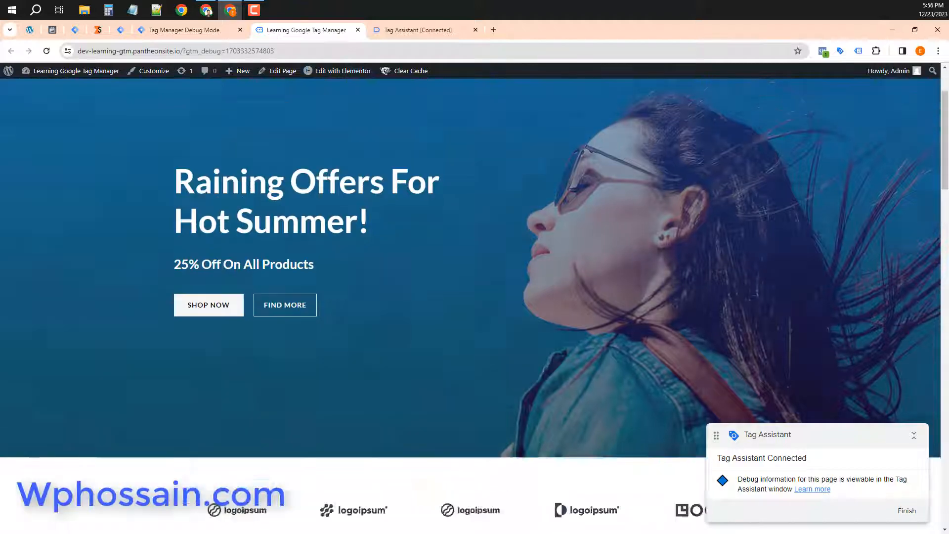
pyautogui.scroll(-10, 204, 264)
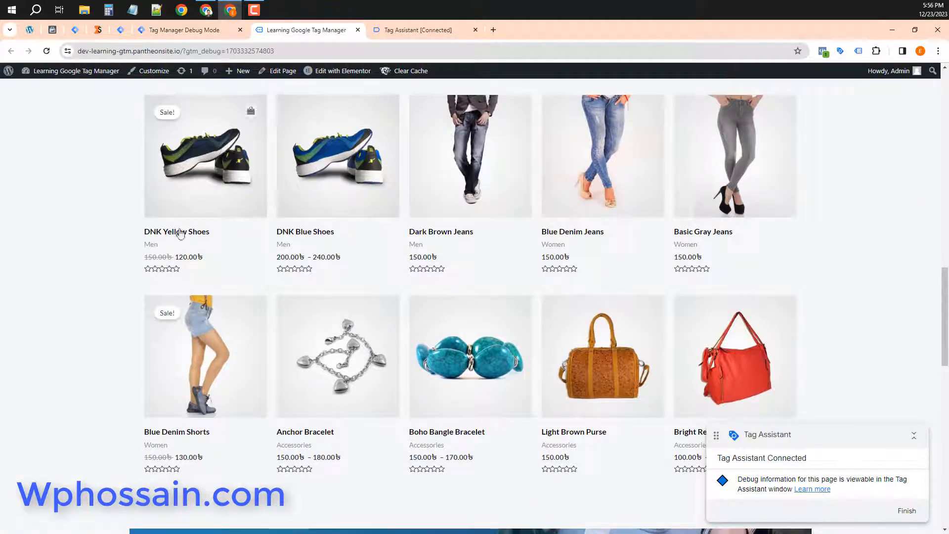
pyautogui.click(180, 233)
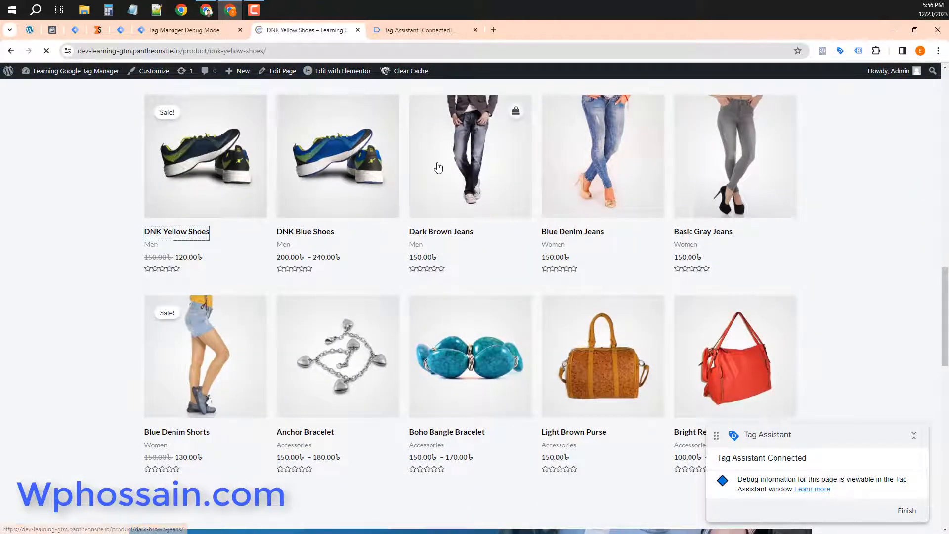
# Step: Check the fired tags in Tag Assistant and for the page_view and user_engagement events in the server container's debug view
pyautogui.click(401, 30)
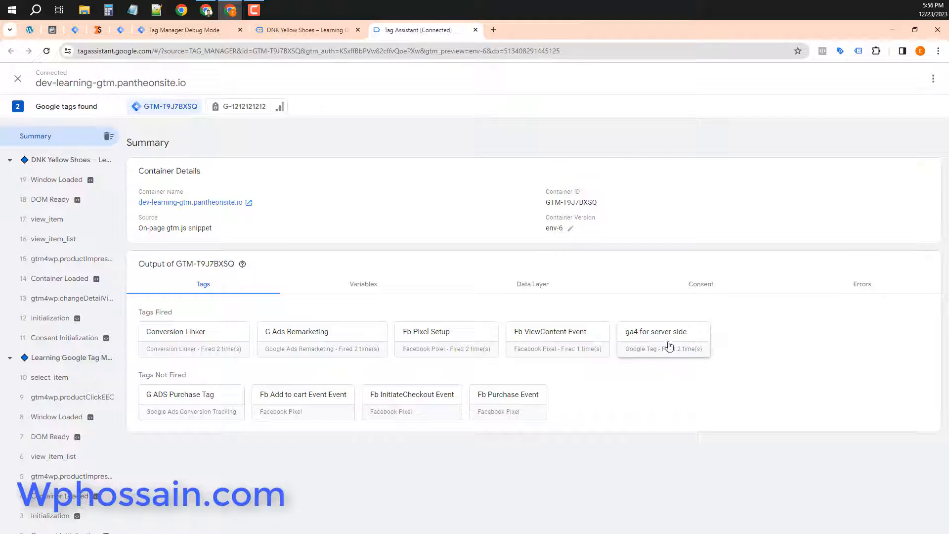
pyautogui.click(189, 30)
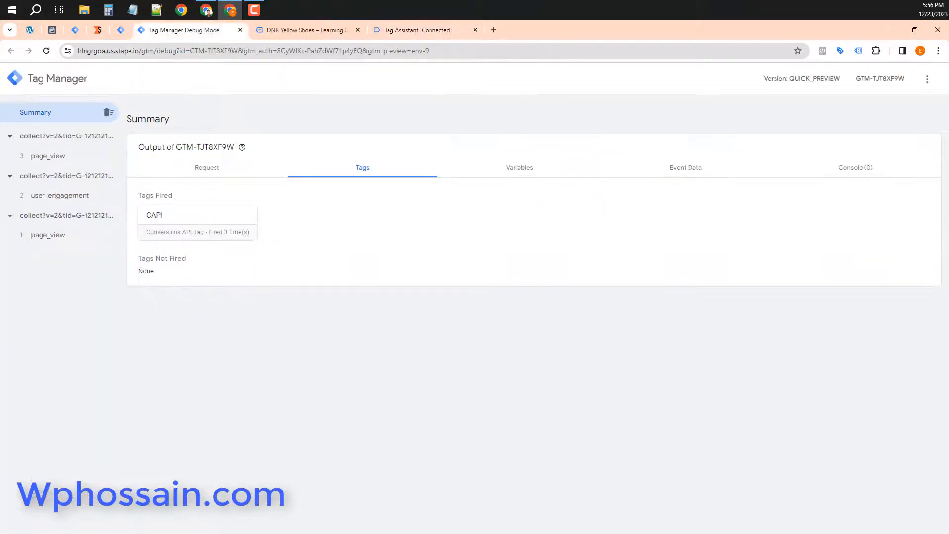
pyautogui.click(72, 158)
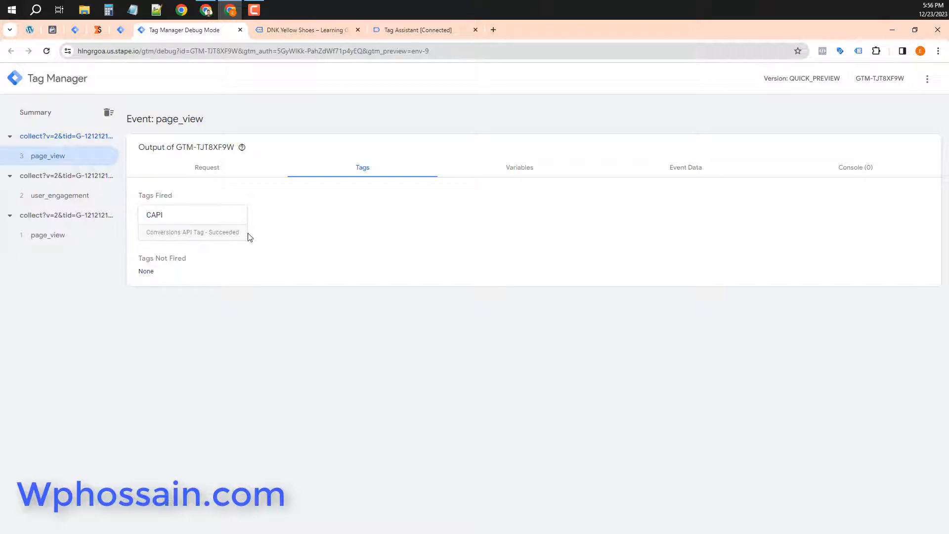
pyautogui.click(89, 197)
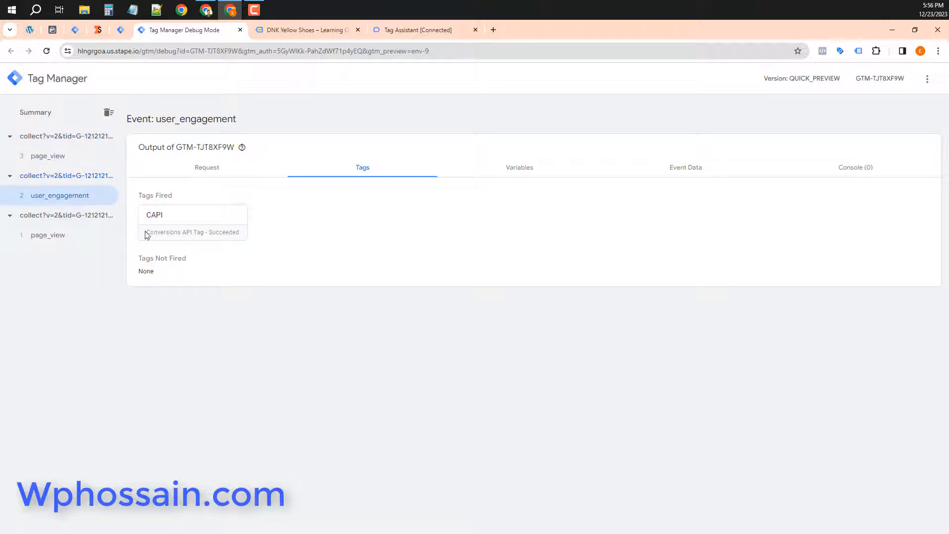
# Step: Switch to Meta Events Manager's test events and examine the details of the newest server-received PageView event
pyautogui.click(52, 31)
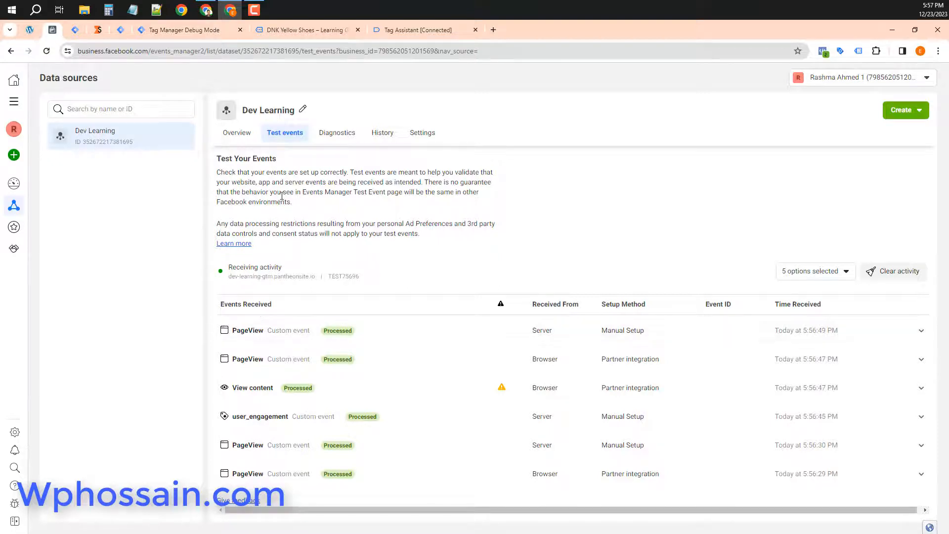
pyautogui.click(394, 333)
pyautogui.scroll(-1, 318, 343)
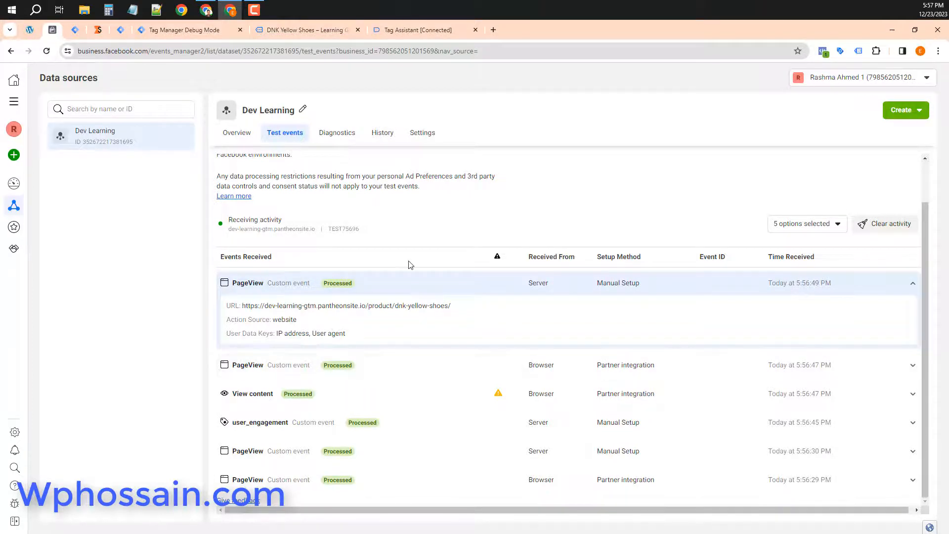
# Step: Move the server container's browser tab beside the web container's tab and recheck the newest page_view event in the server debug view
pyautogui.click(121, 29)
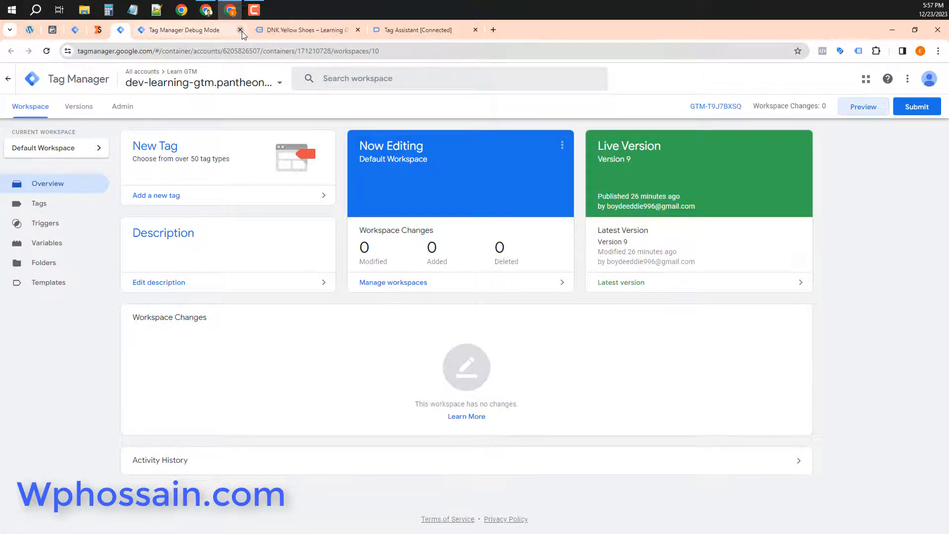
pyautogui.moveTo(75, 30); pyautogui.dragTo(95, 30)
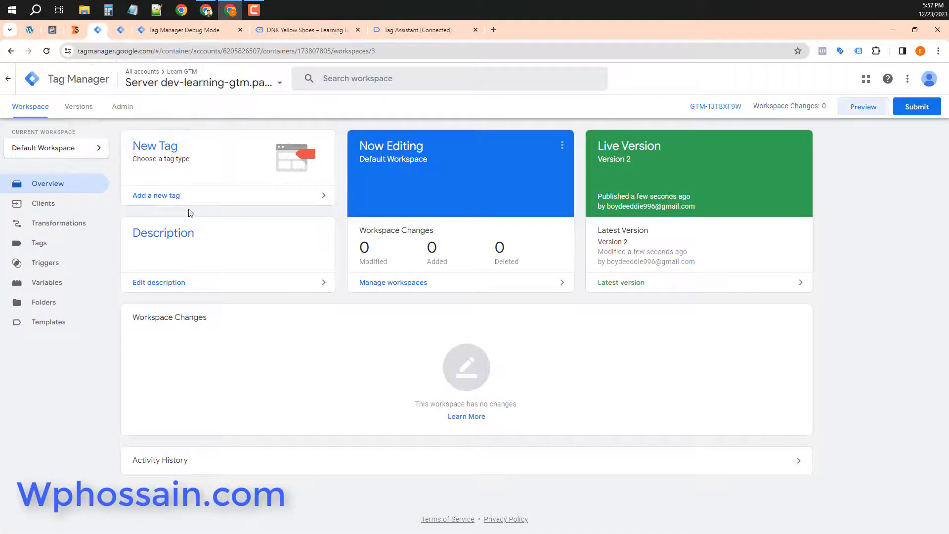
pyautogui.click(168, 31)
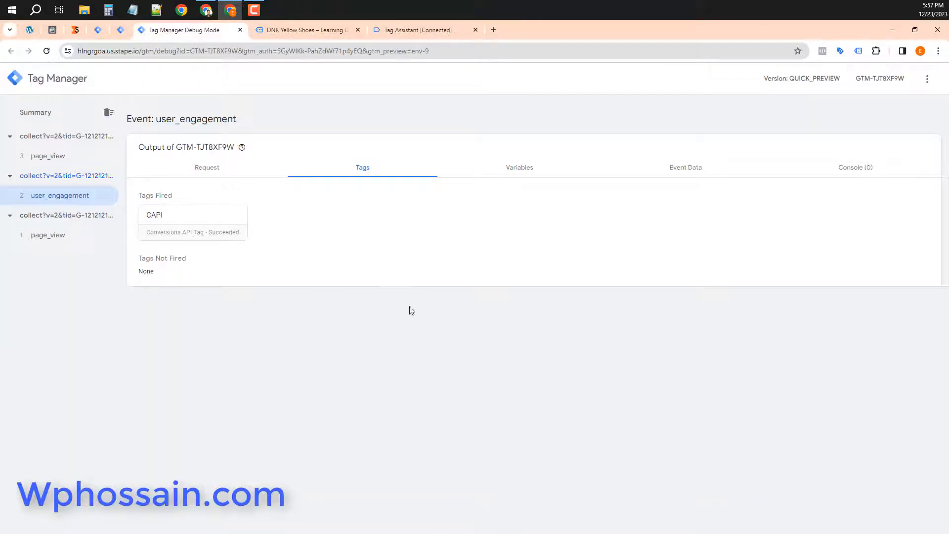
pyautogui.click(99, 157)
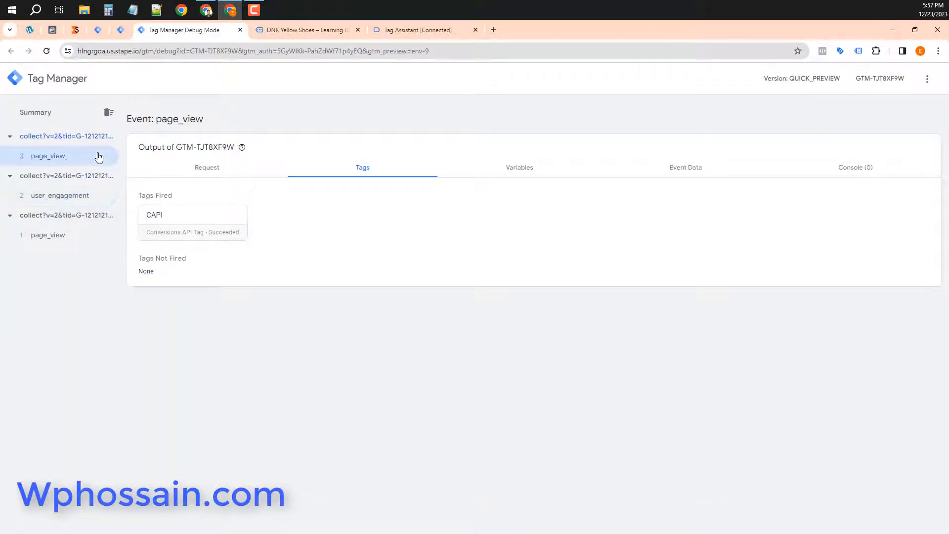
# Step: Inspect the details of the "ga4 for server side" tag in Tag Assistant, then close them
pyautogui.click(414, 31)
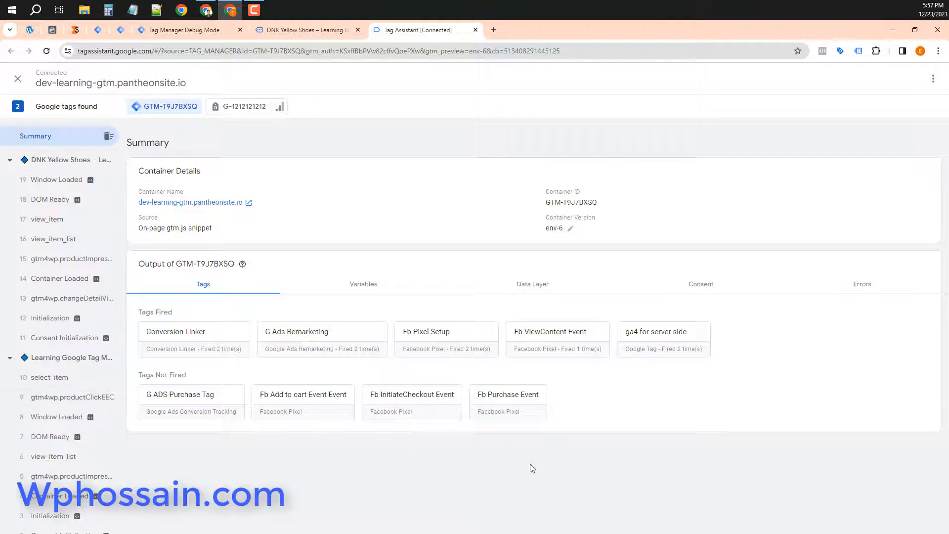
pyautogui.click(680, 347)
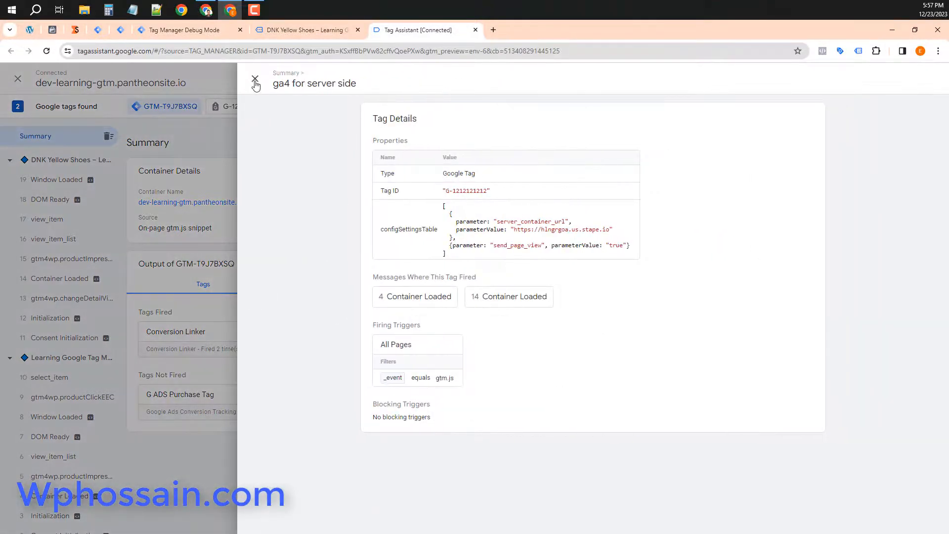
pyautogui.click(255, 81)
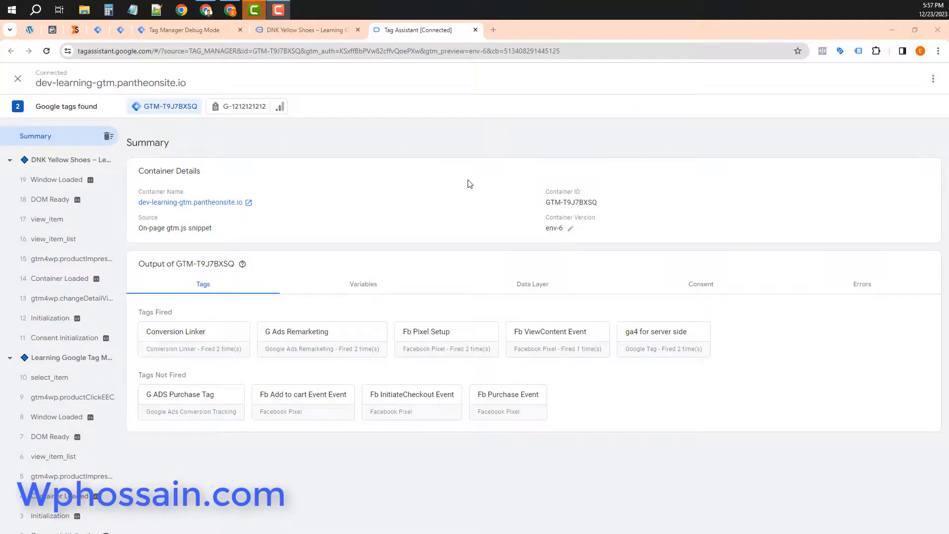
# Step: Switch to the Stape container page and open a new custom domain entry for the tagging server
pyautogui.click(80, 34)
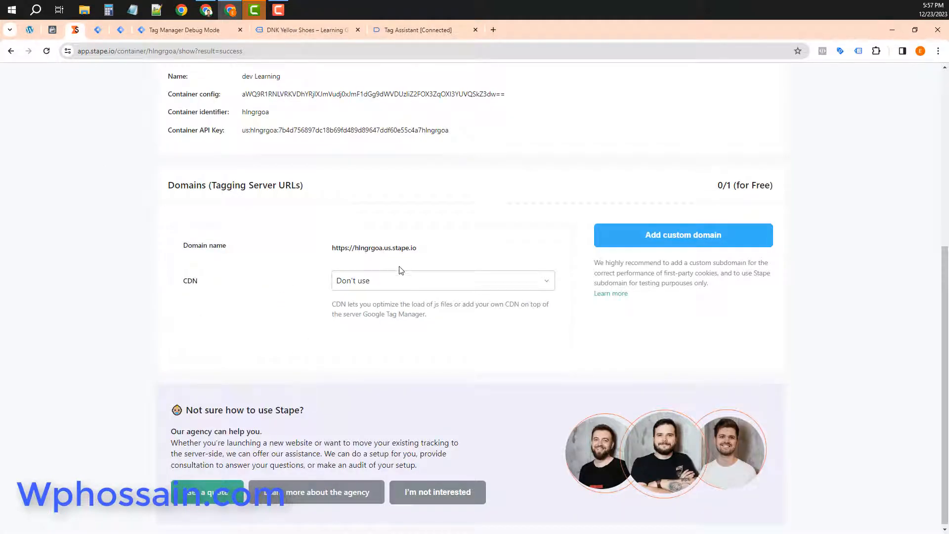
pyautogui.click(54, 34)
pyautogui.click(76, 31)
pyautogui.click(687, 241)
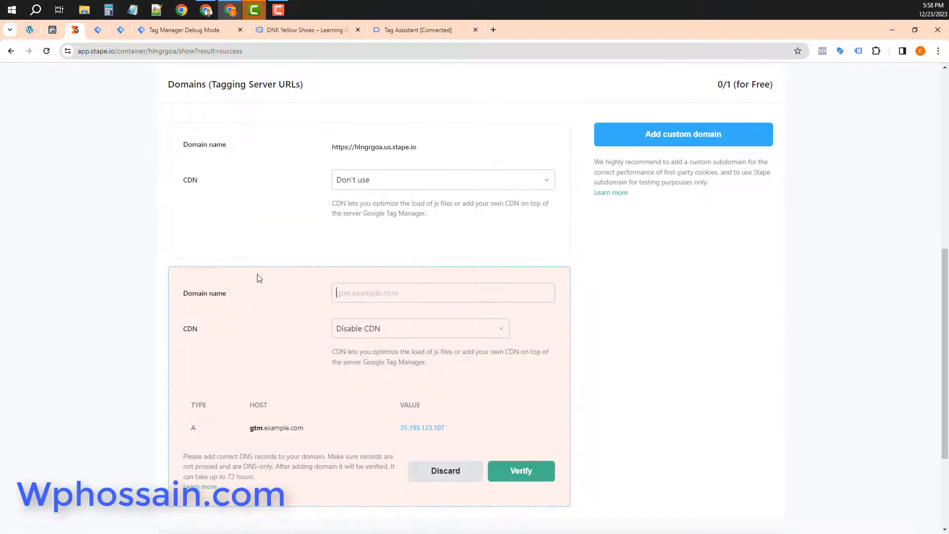
# Step: Copy the store's site address and set the custom domain name to subdomain.dev-learning-gtm.pantheonsite.io, reviewing the required DNS record
pyautogui.click(310, 30)
pyautogui.click(177, 50)
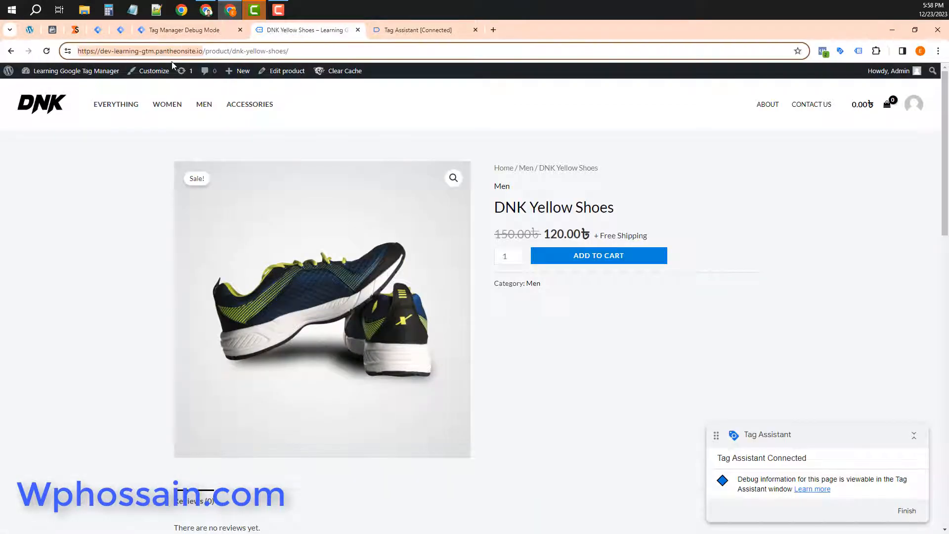
pyautogui.click(75, 30)
pyautogui.click(382, 297)
pyautogui.write('https://dev-learning-gtm.pantheonsite.io/')
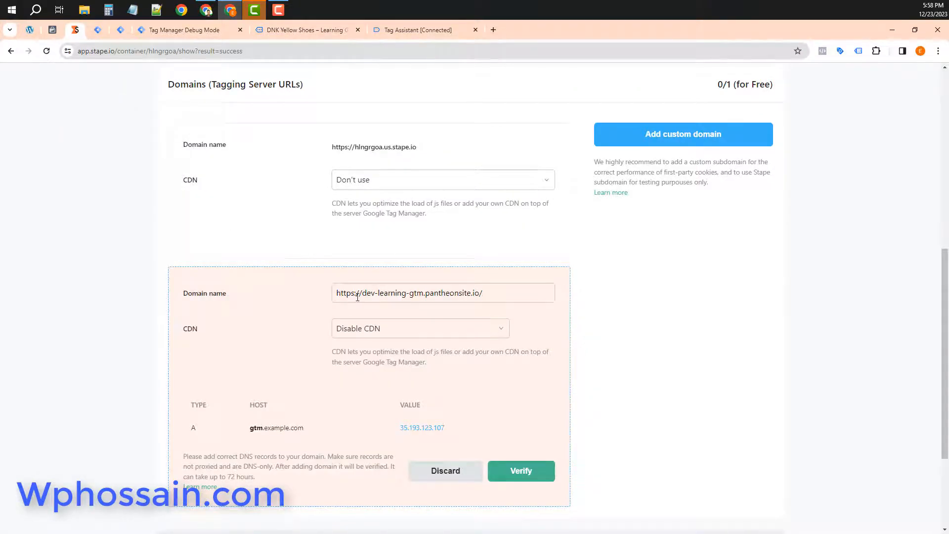
pyautogui.moveTo(361, 296); pyautogui.dragTo(305, 298)
pyautogui.write('subdomain.')
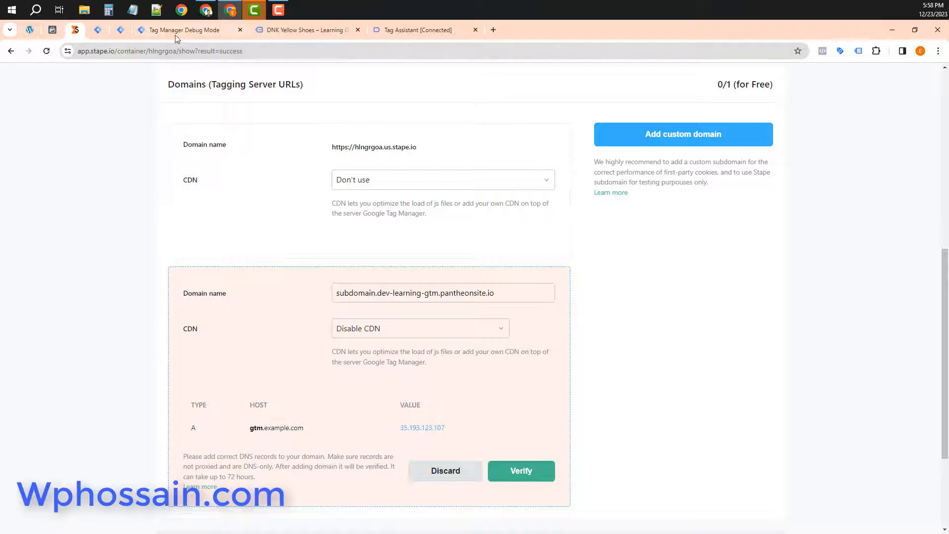
pyautogui.scroll(-3, 280, 397)
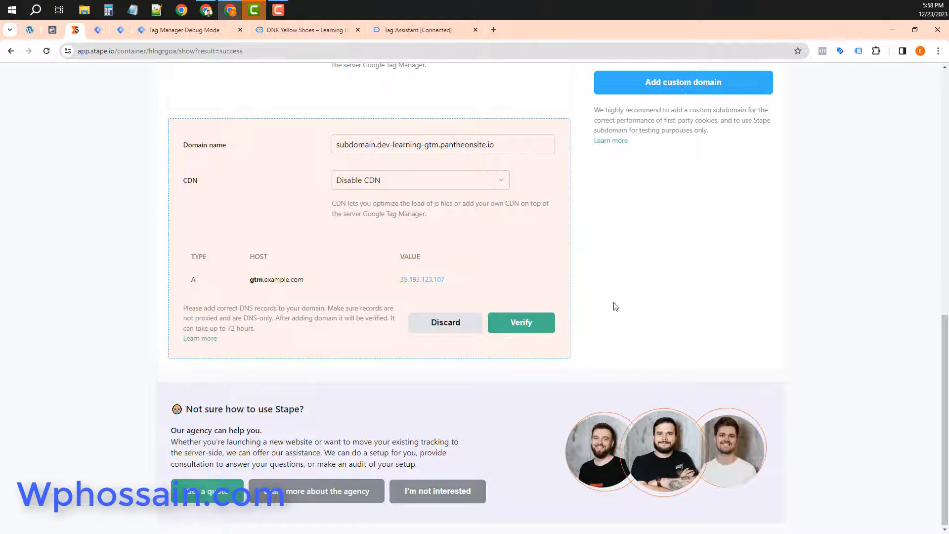
pyautogui.scroll(4, 475, 328)
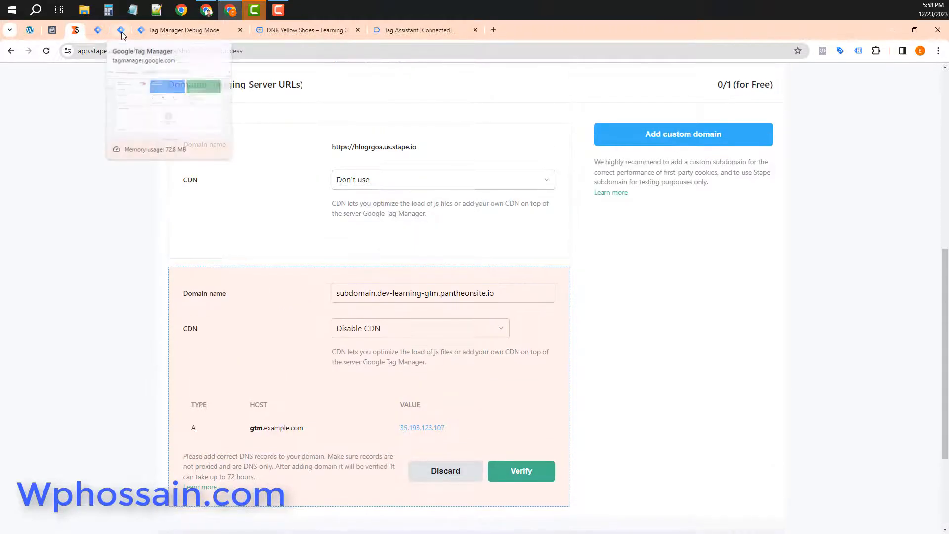
# Step: Switch to the web container in Tag Manager and view the Learn GTM account's container list
pyautogui.click(120, 29)
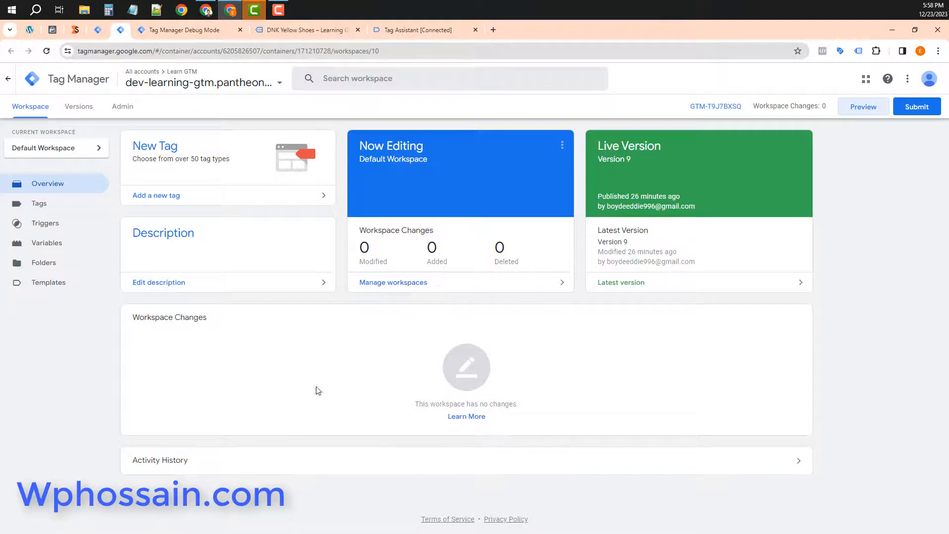
pyautogui.click(186, 82)
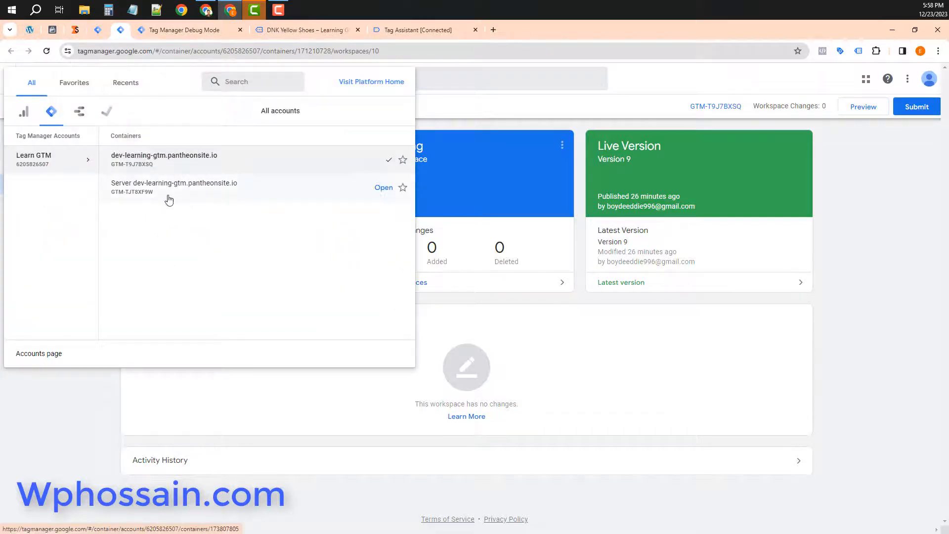
pyautogui.click(858, 241)
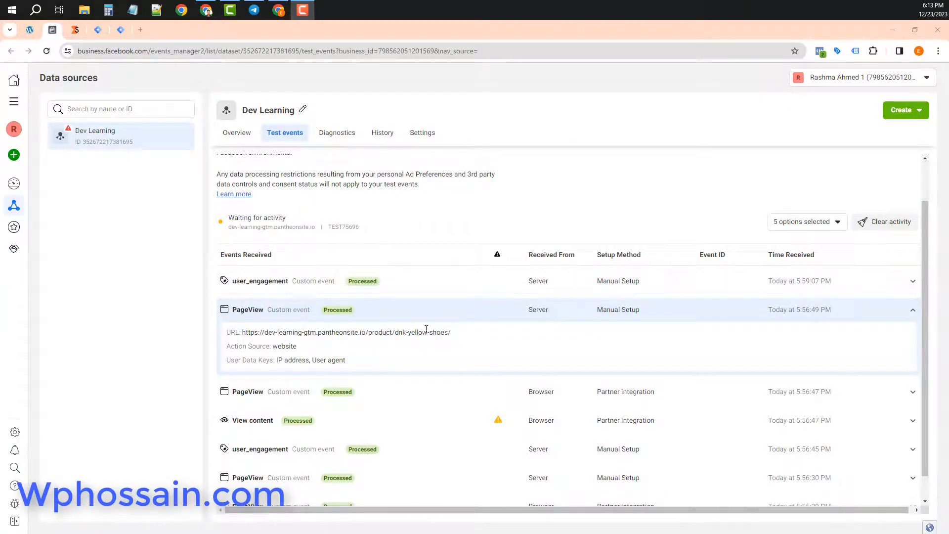
# Step: Review the server PageView event in Meta's test events, then switch to Tag Manager and open the web container's templates
pyautogui.scroll(-1, 333, 336)
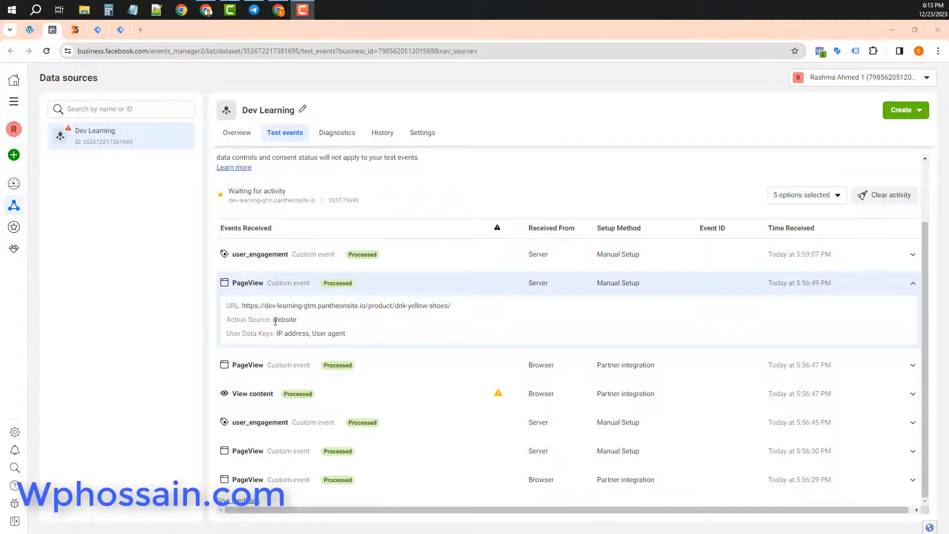
pyautogui.click(98, 30)
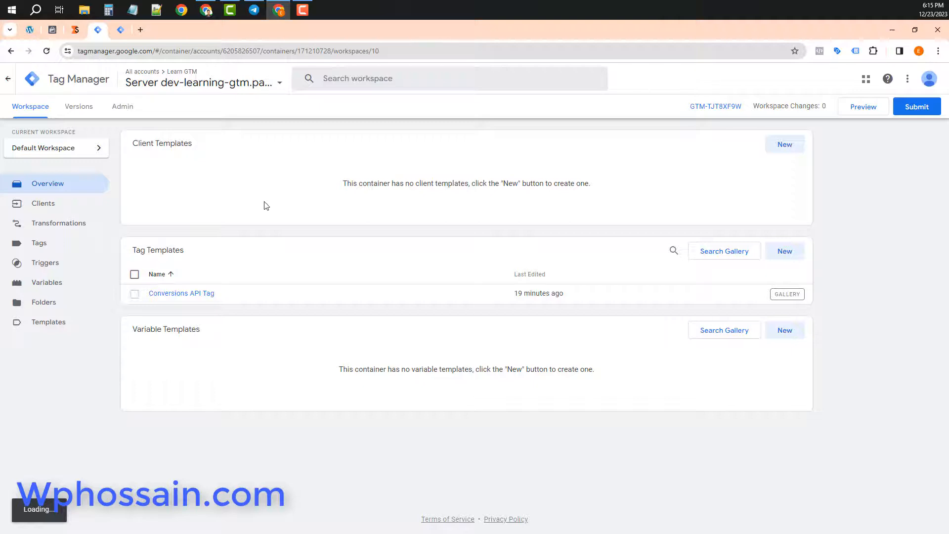
pyautogui.click(48, 288)
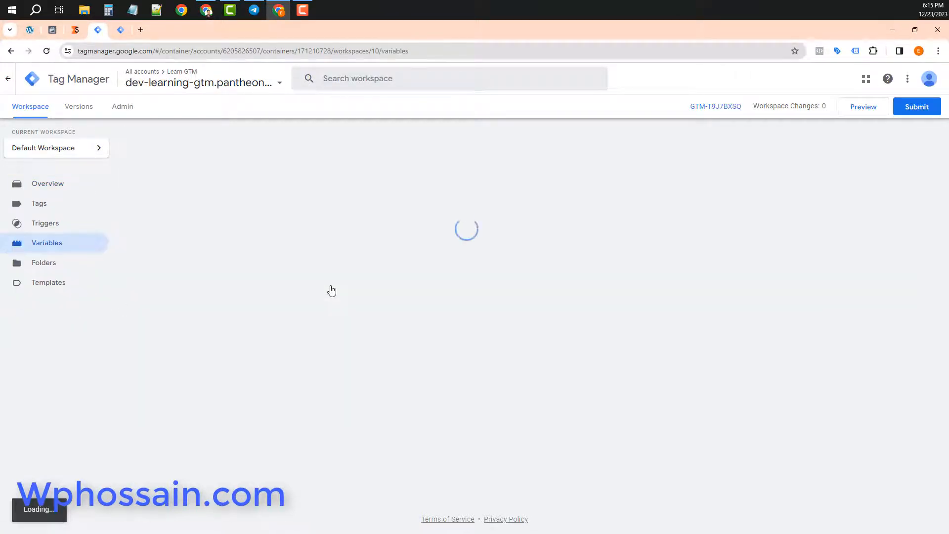
pyautogui.click(77, 285)
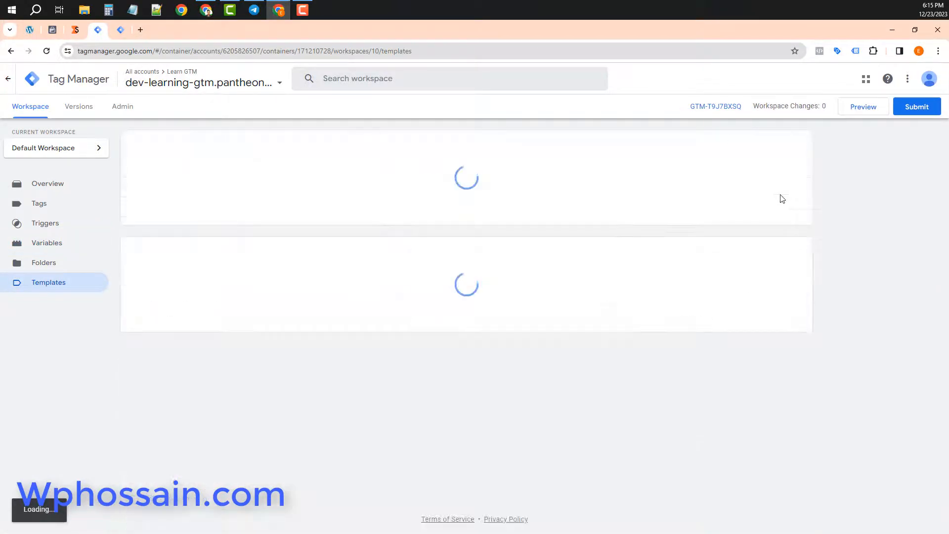
# Step: Find the Event Id variable template in the community gallery and add it to the web container's workspace
pyautogui.click(714, 230)
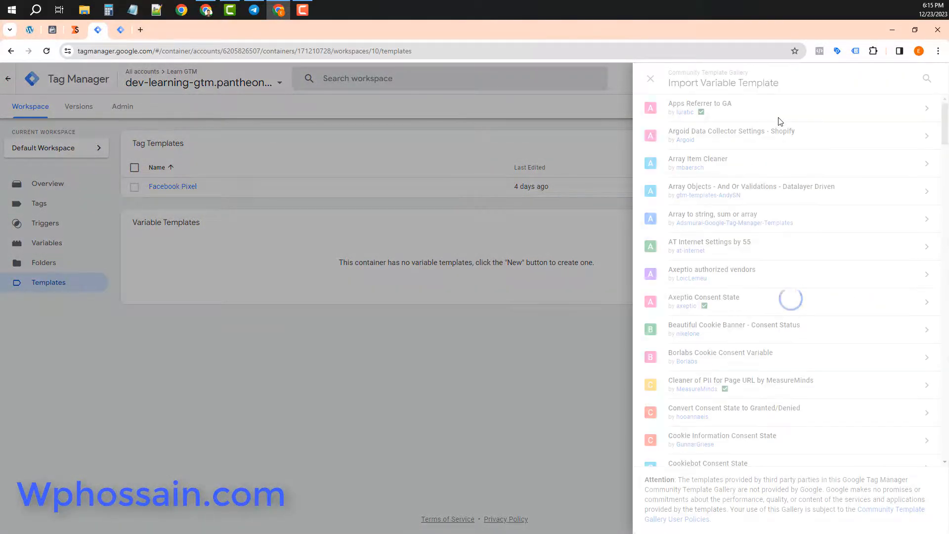
pyautogui.click(929, 78)
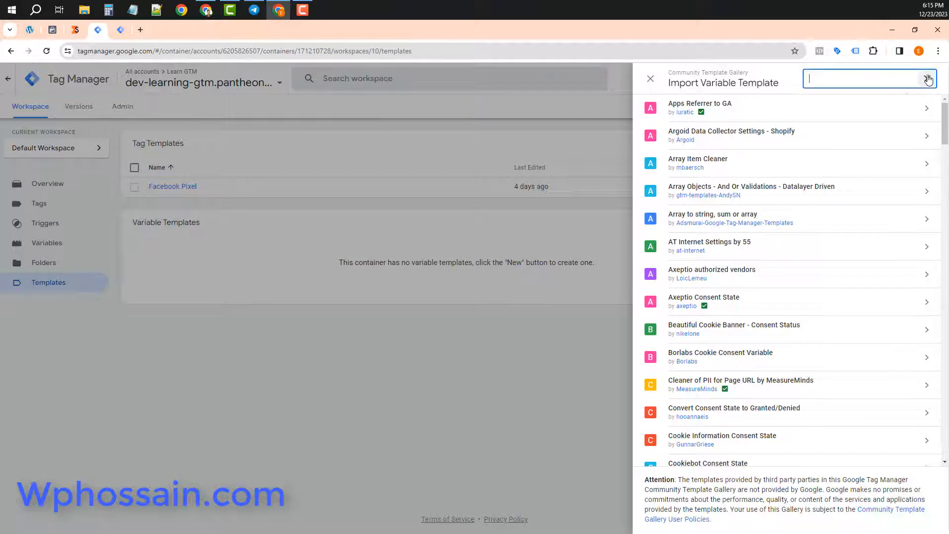
pyautogui.write('even')
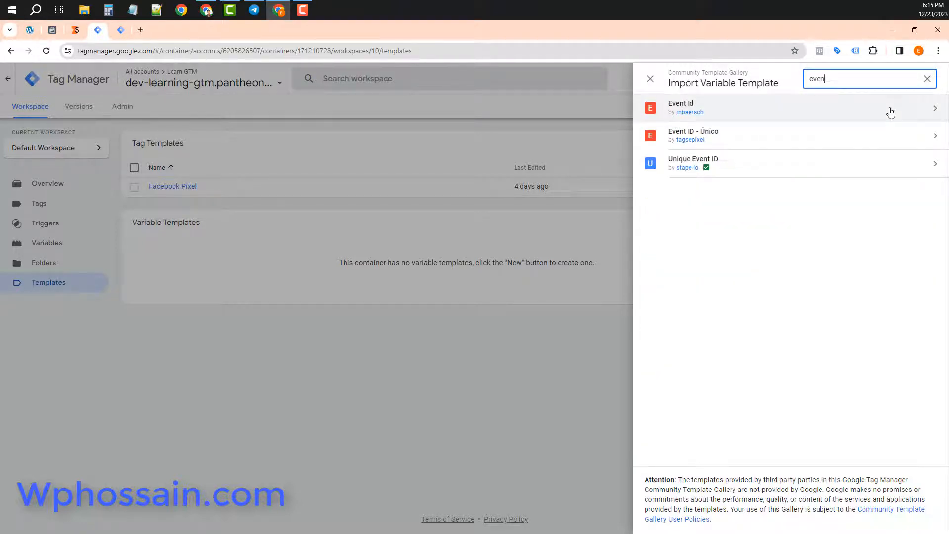
pyautogui.click(830, 113)
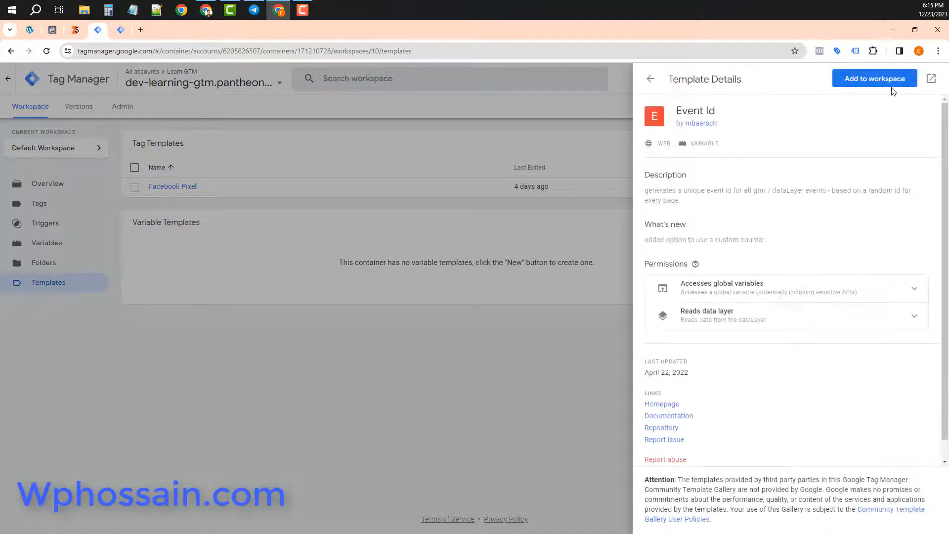
pyautogui.click(882, 84)
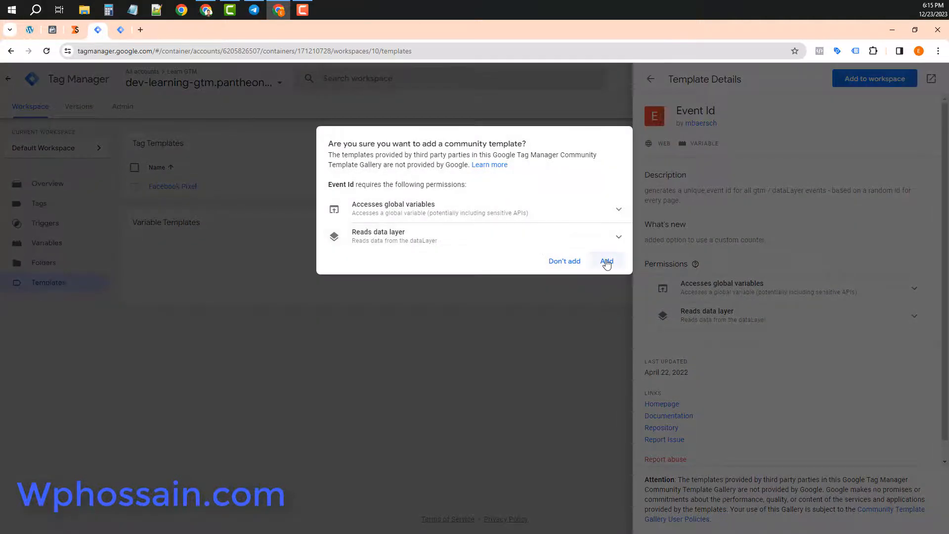
pyautogui.click(606, 260)
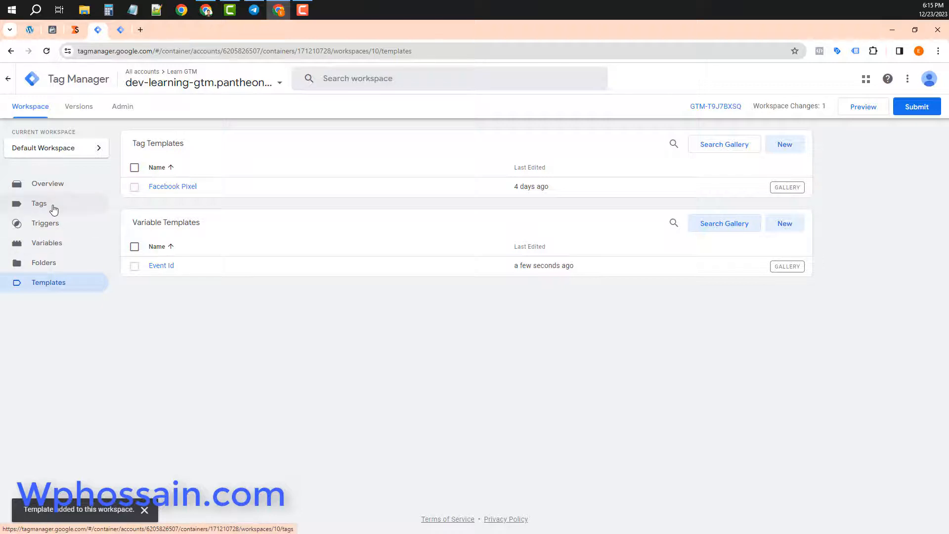
# Step: Start a new user-defined variable in the web container and choose the Event Id custom template as its type
pyautogui.click(69, 247)
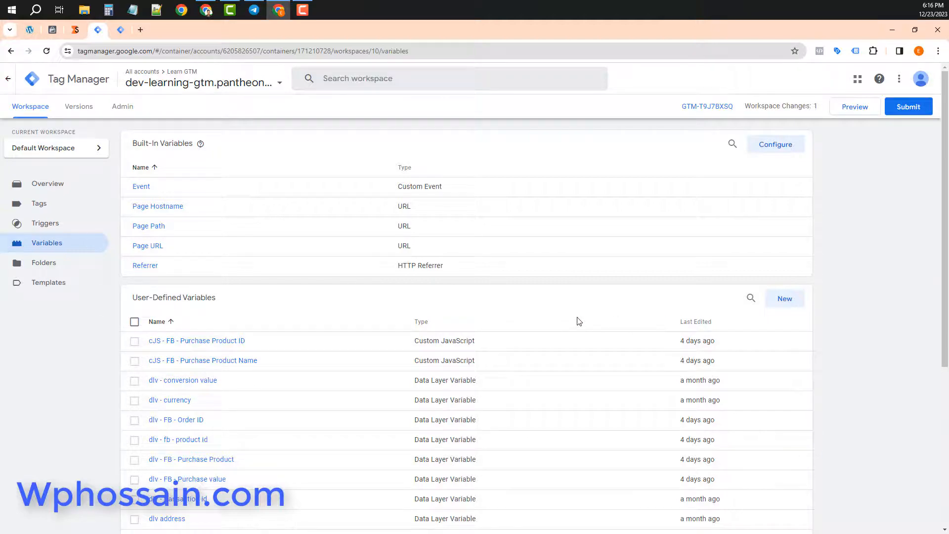
pyautogui.scroll(-3, 585, 324)
pyautogui.scroll(3, 588, 324)
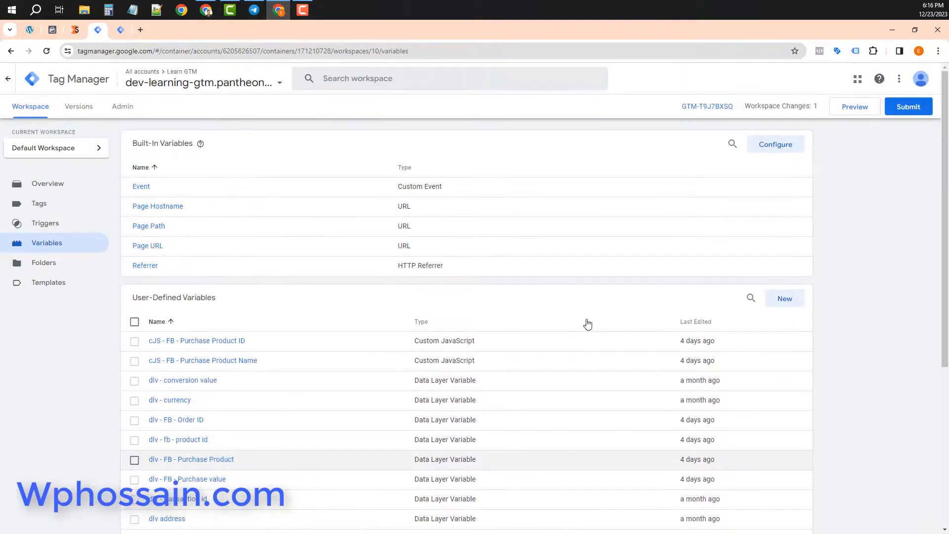
pyautogui.click(781, 299)
pyautogui.click(553, 144)
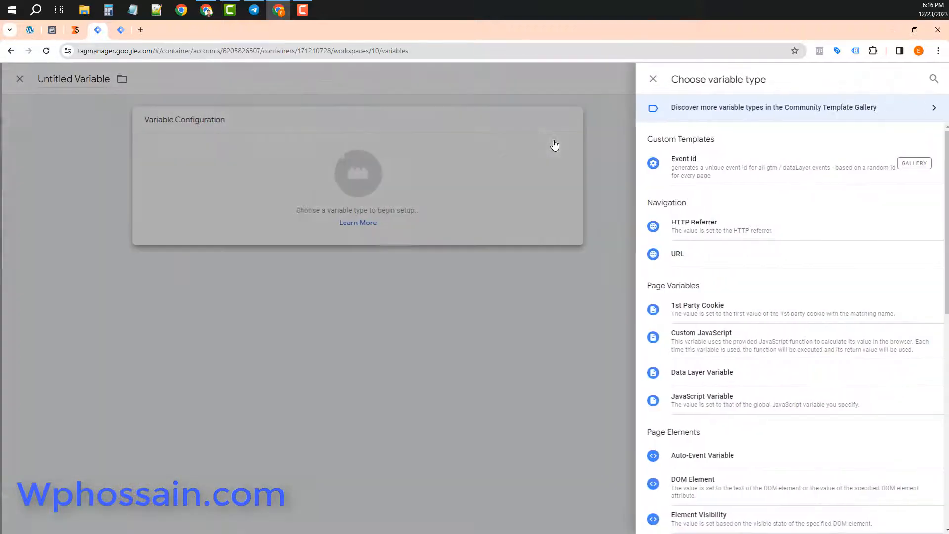
pyautogui.click(930, 79)
pyautogui.write('even')
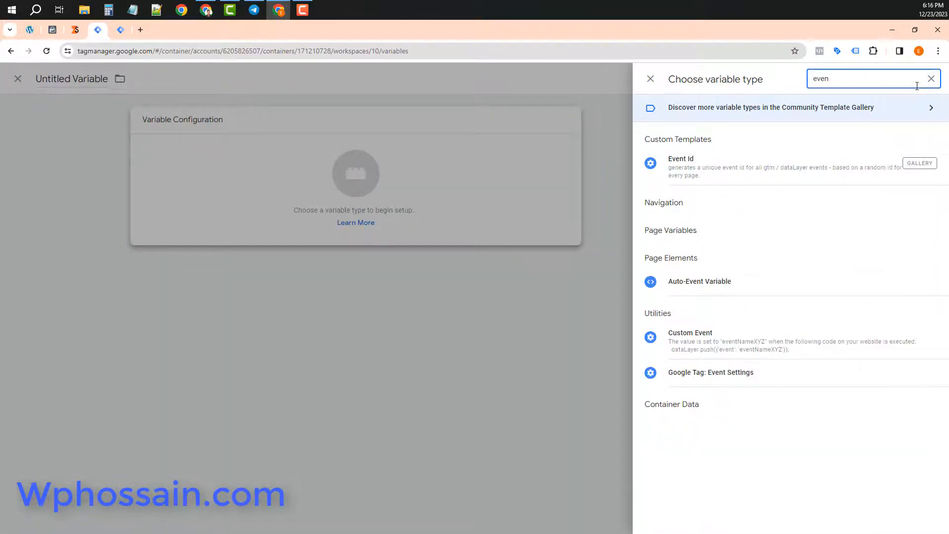
pyautogui.click(728, 181)
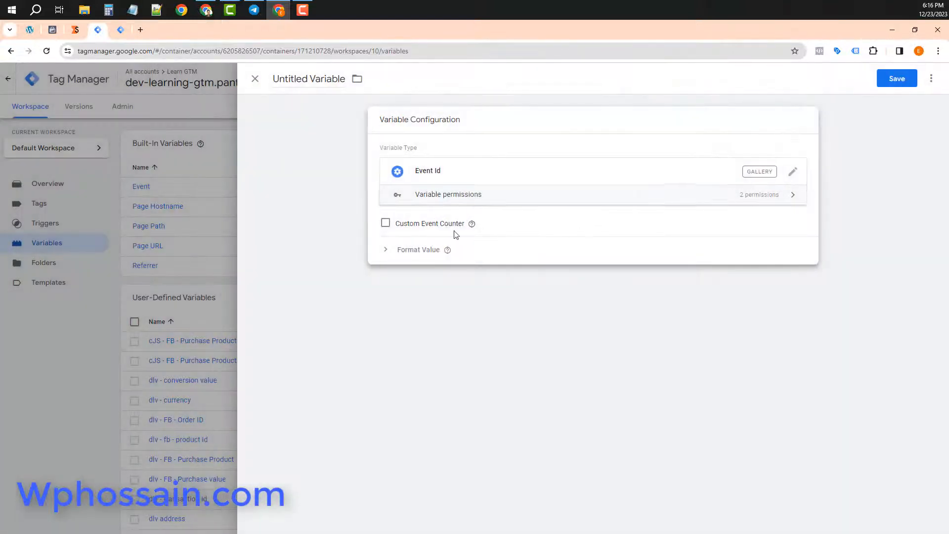
# Step: Name the new variable "Fb - Event Id" and save it, leaving the custom event counter off
pyautogui.click(398, 251)
pyautogui.click(415, 250)
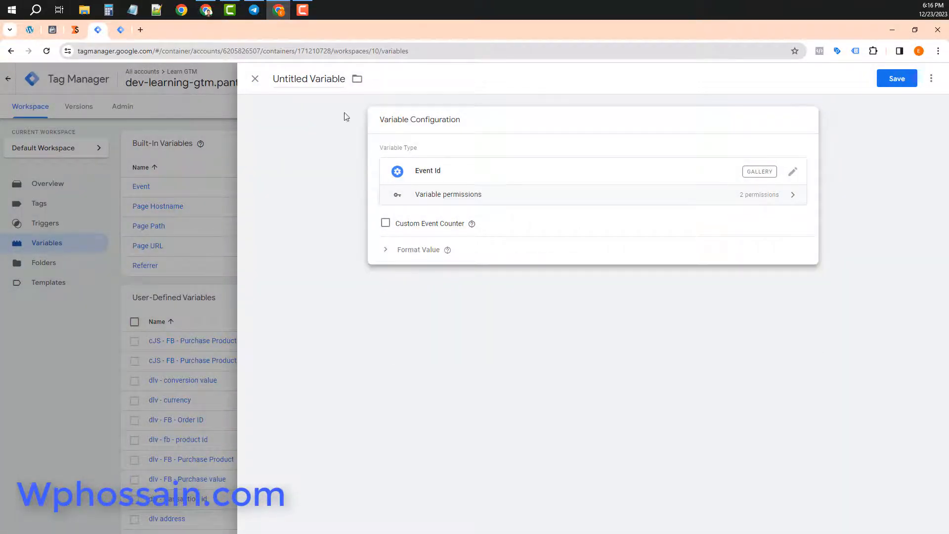
pyautogui.click(315, 78)
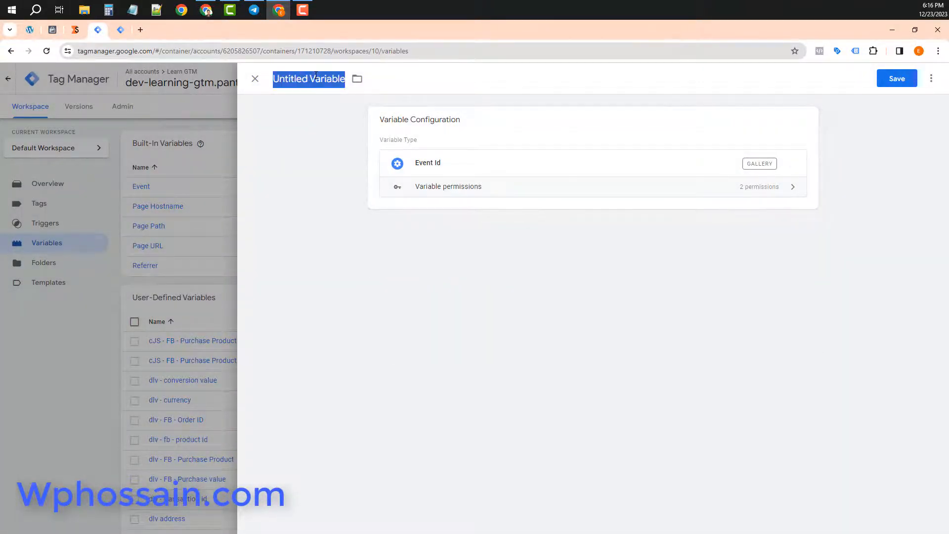
pyautogui.write('Fb - Eve')
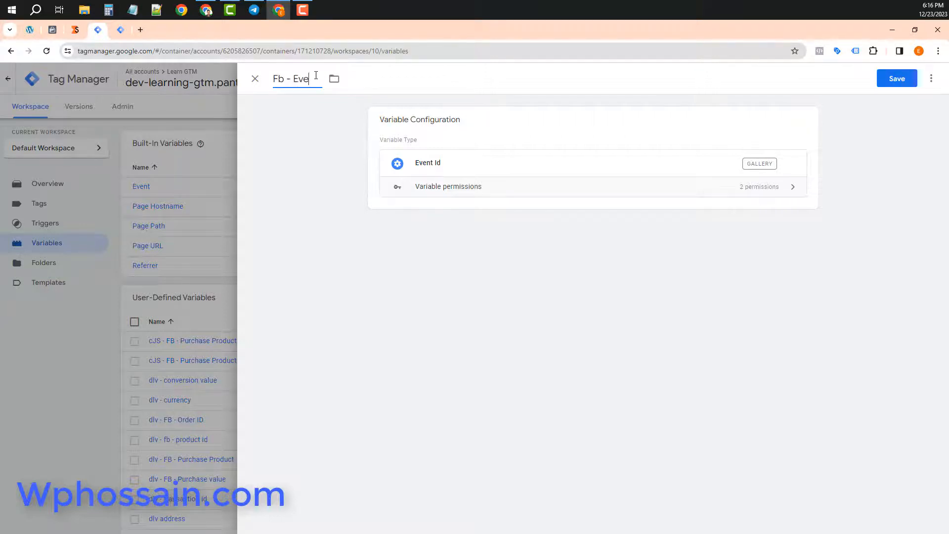
pyautogui.write('nt Id')
pyautogui.click(910, 77)
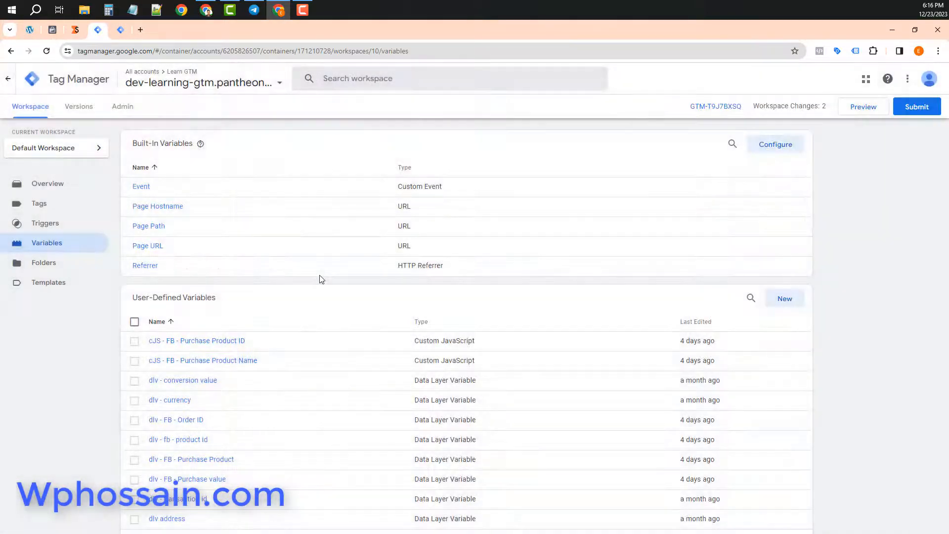
# Step: Add a configuration parameter named event_id to the "ga4 for server side" tag
pyautogui.click(40, 206)
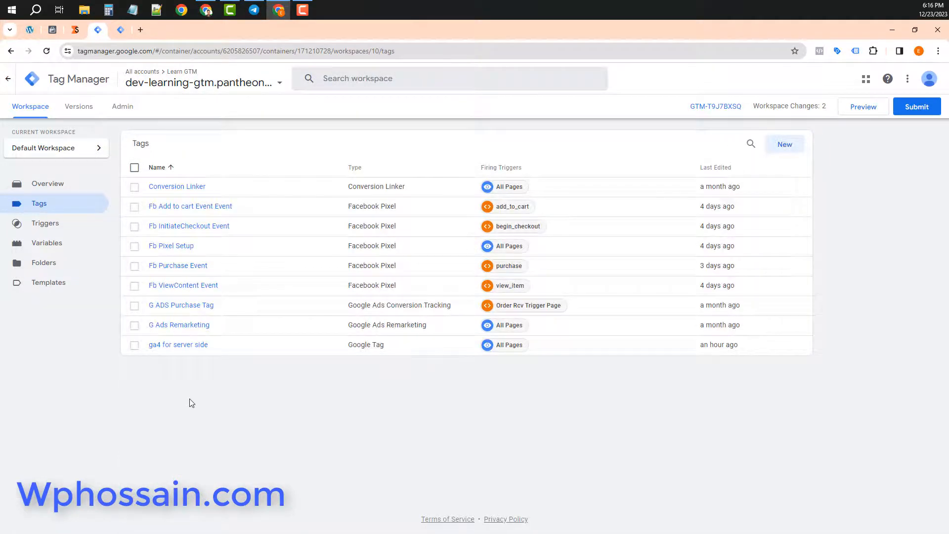
pyautogui.click(192, 345)
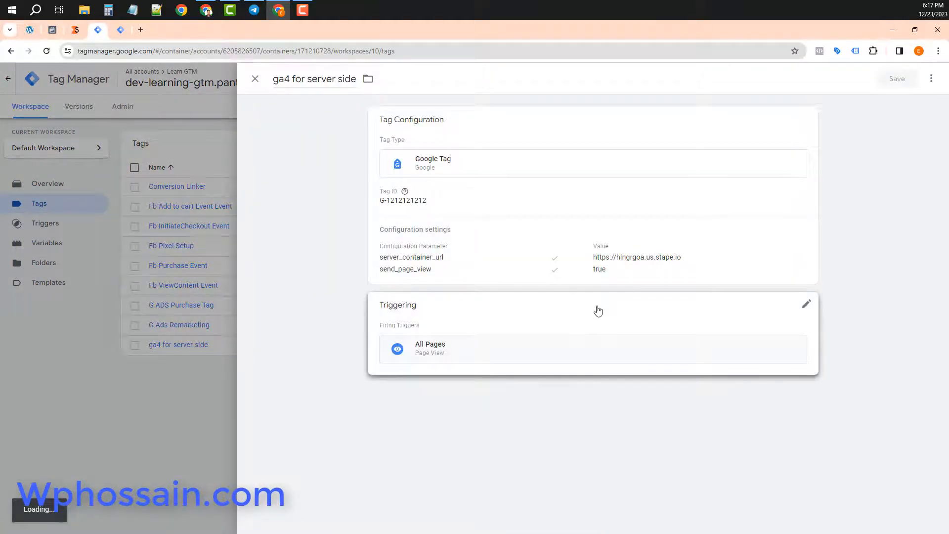
pyautogui.click(491, 242)
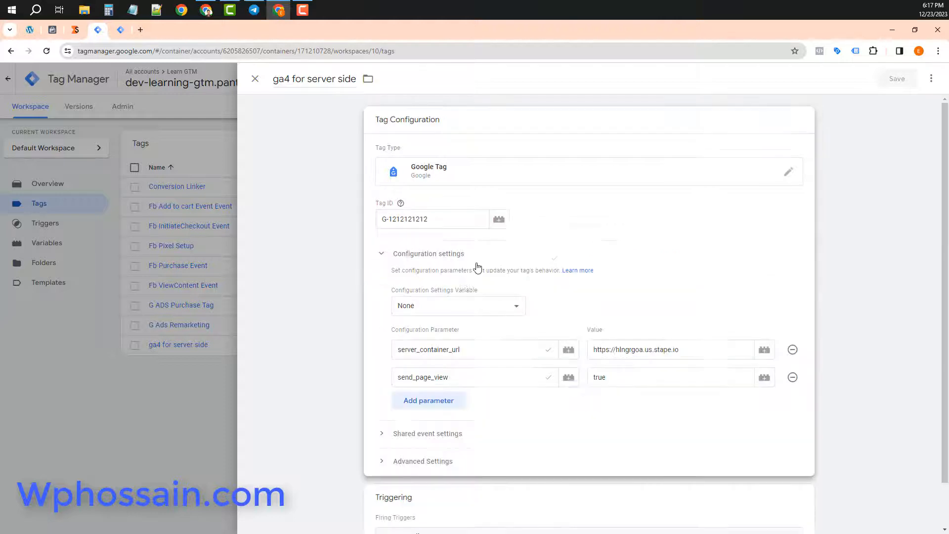
pyautogui.click(447, 409)
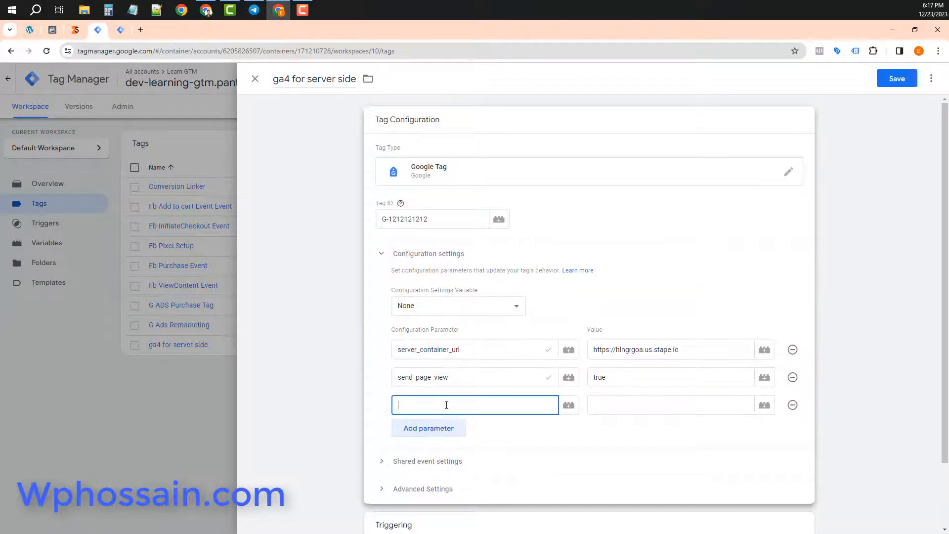
pyautogui.write('event')
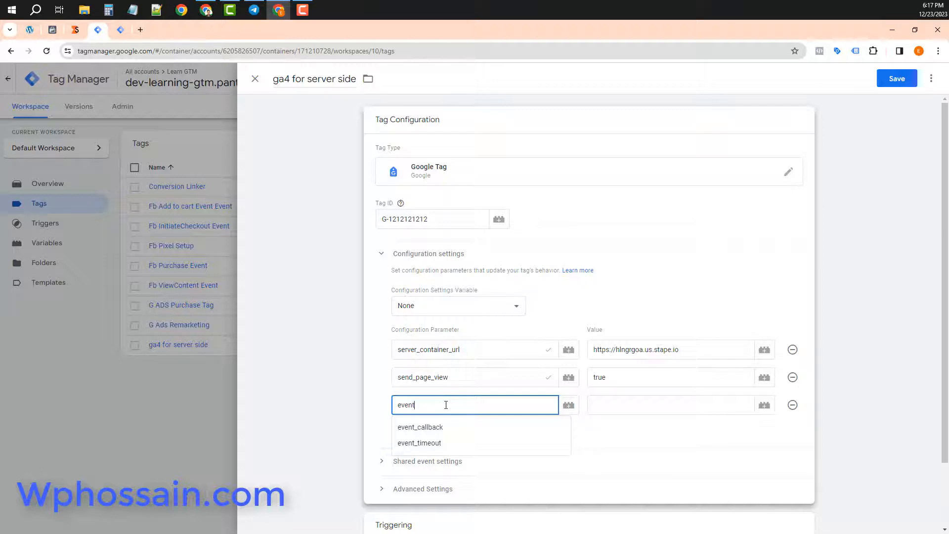
pyautogui.write('id')
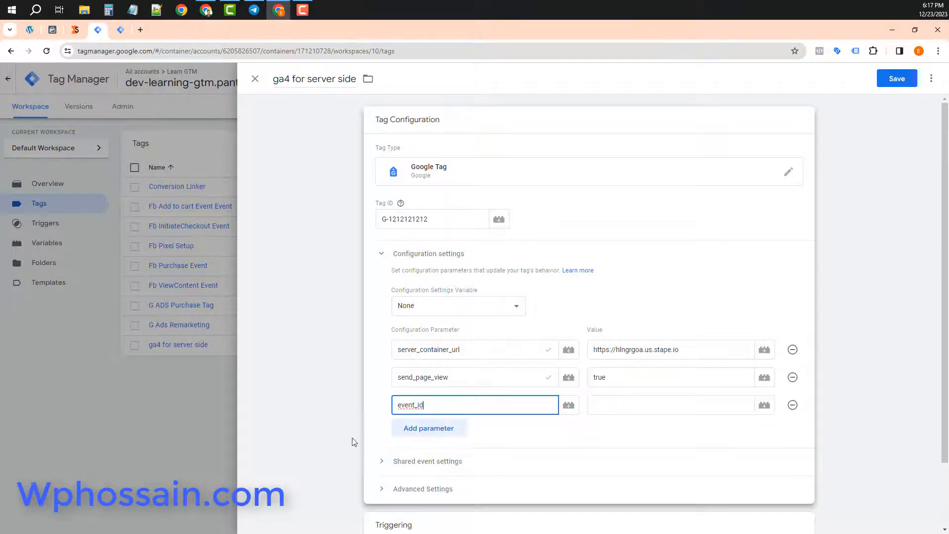
# Step: Set the event_id parameter's value to the {{Fb - Event Id}} variable and save the tag
pyautogui.click(613, 405)
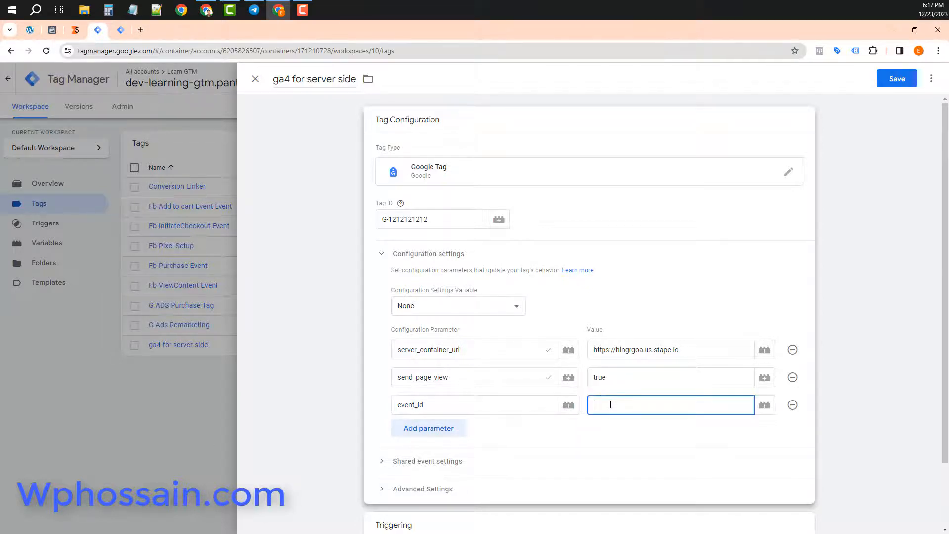
pyautogui.click(764, 406)
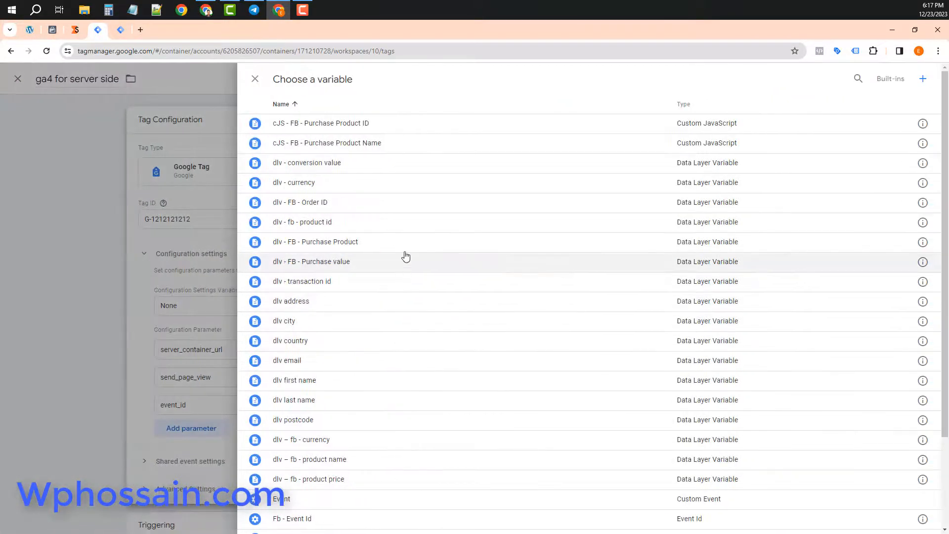
pyautogui.scroll(-2, 316, 384)
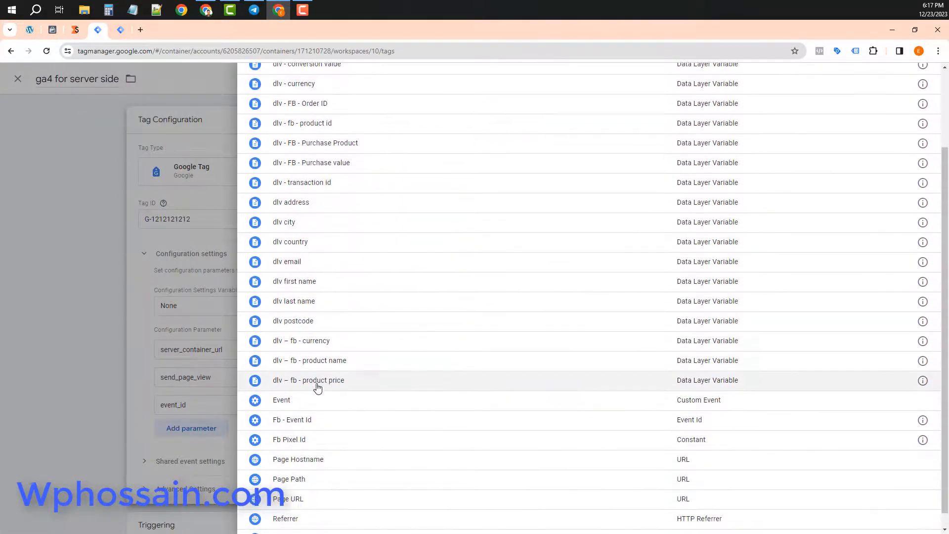
pyautogui.click(320, 420)
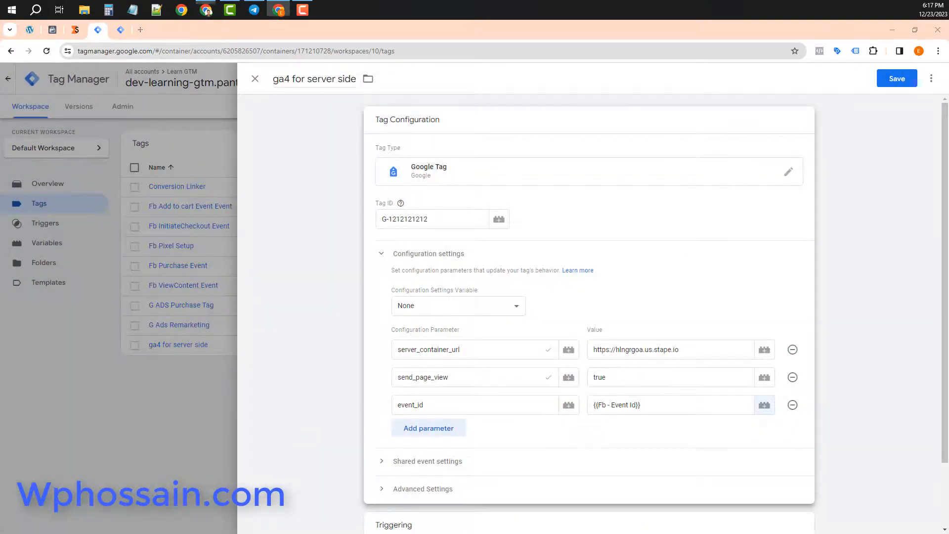
pyautogui.scroll(-2, 544, 356)
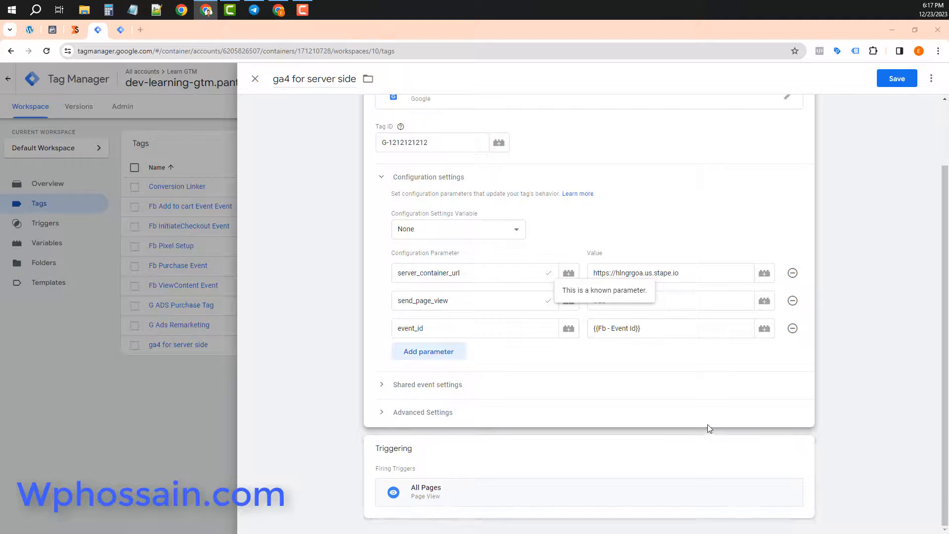
pyautogui.scroll(3, 727, 271)
pyautogui.click(897, 79)
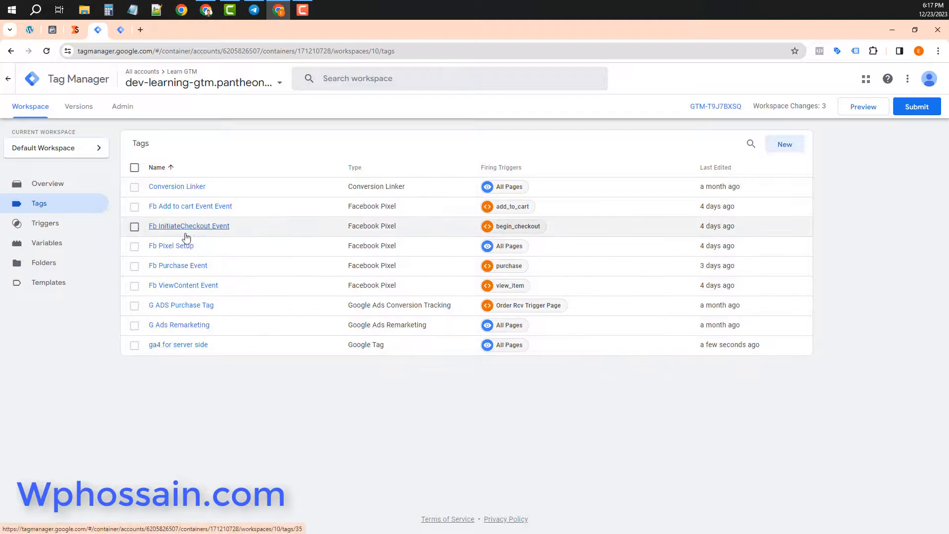
# Step: Set the Event ID of the "Fb Pixel Setup" tag to the {{Fb - Event Id}} variable and save the tag
pyautogui.click(186, 246)
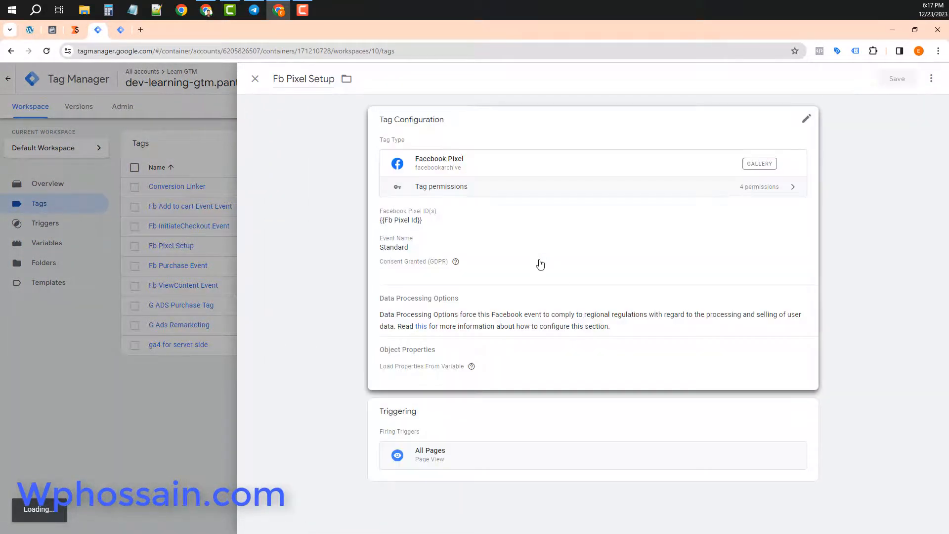
pyautogui.click(542, 260)
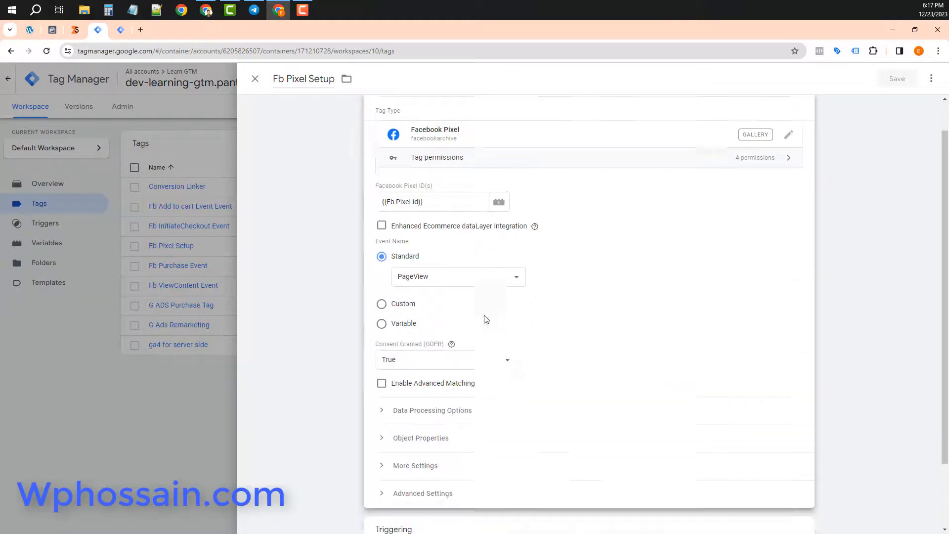
pyautogui.click(406, 388)
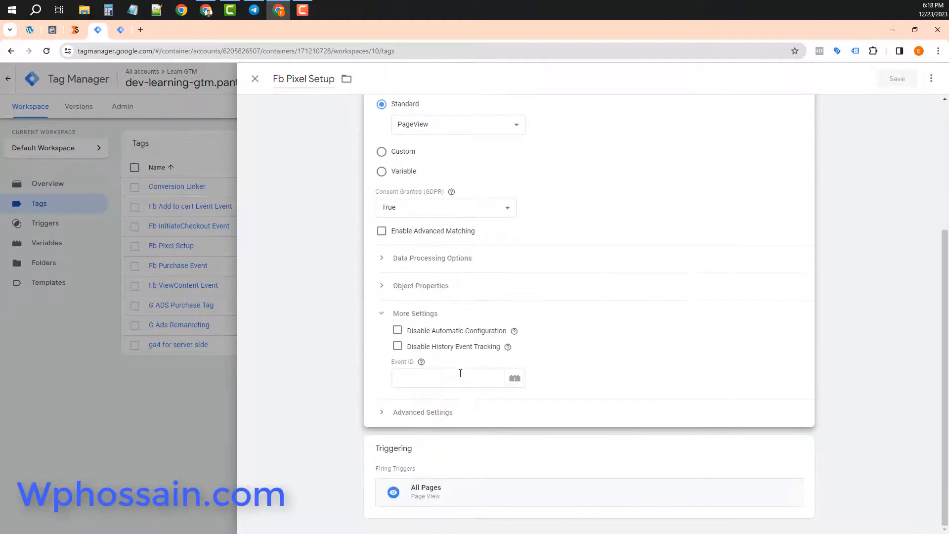
pyautogui.click(460, 374)
pyautogui.click(514, 378)
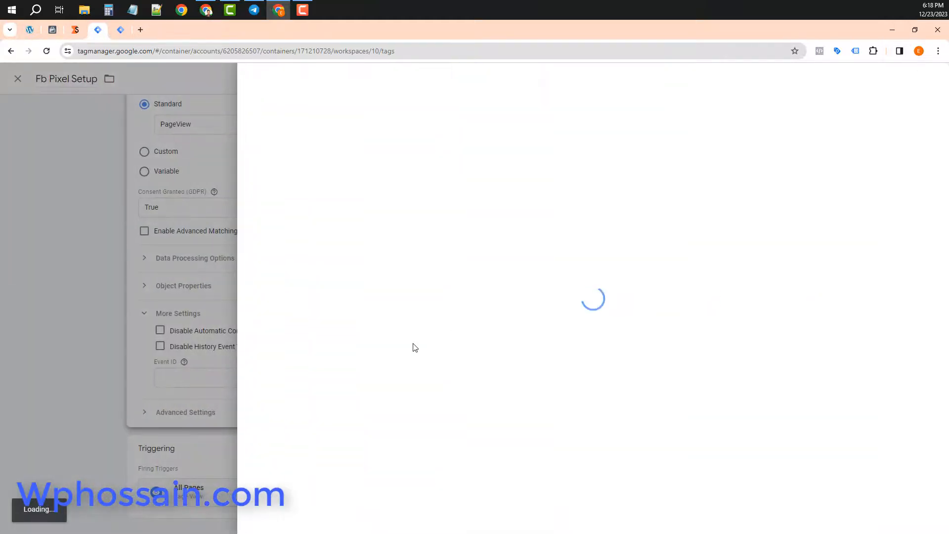
pyautogui.scroll(-2, 328, 399)
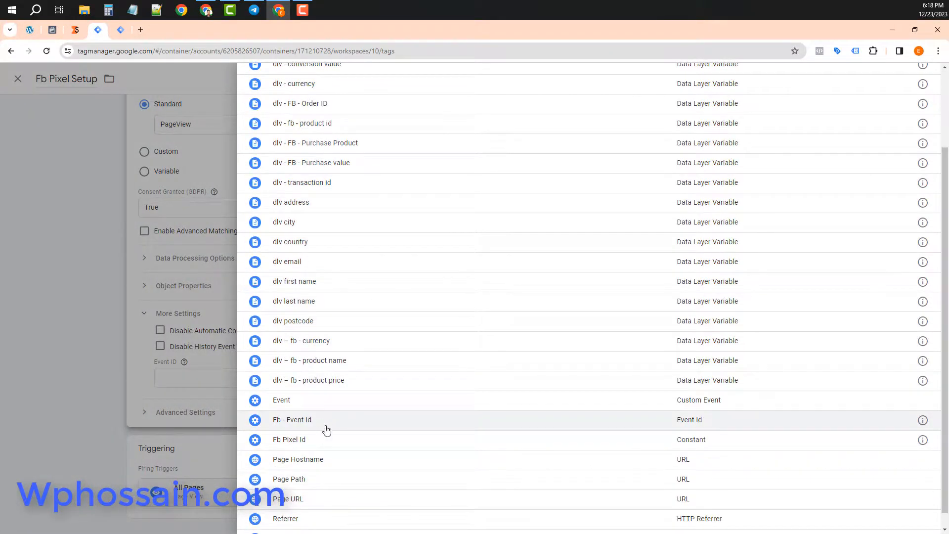
pyautogui.click(325, 426)
pyautogui.click(894, 78)
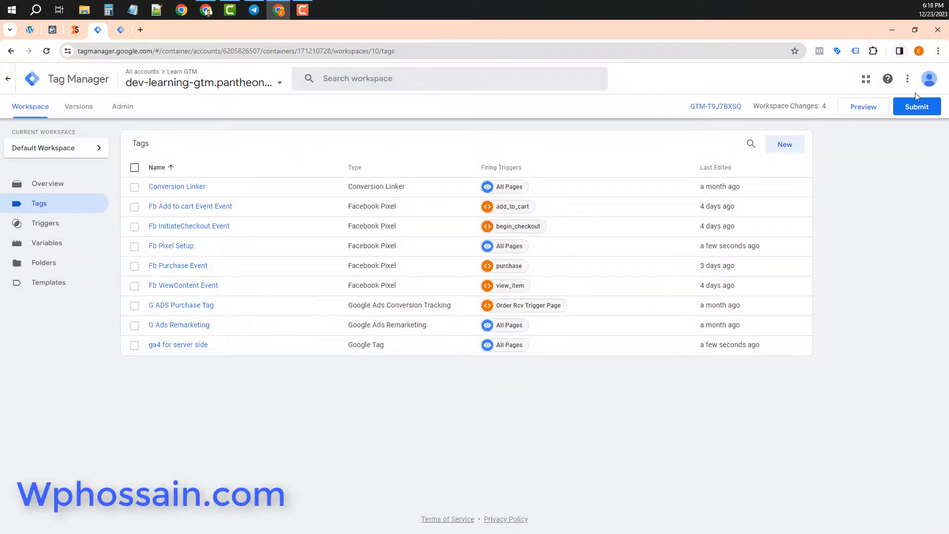
# Step: Publish the web container's changes without a version name or description, and return to its workspace overview
pyautogui.click(914, 106)
pyautogui.click(905, 82)
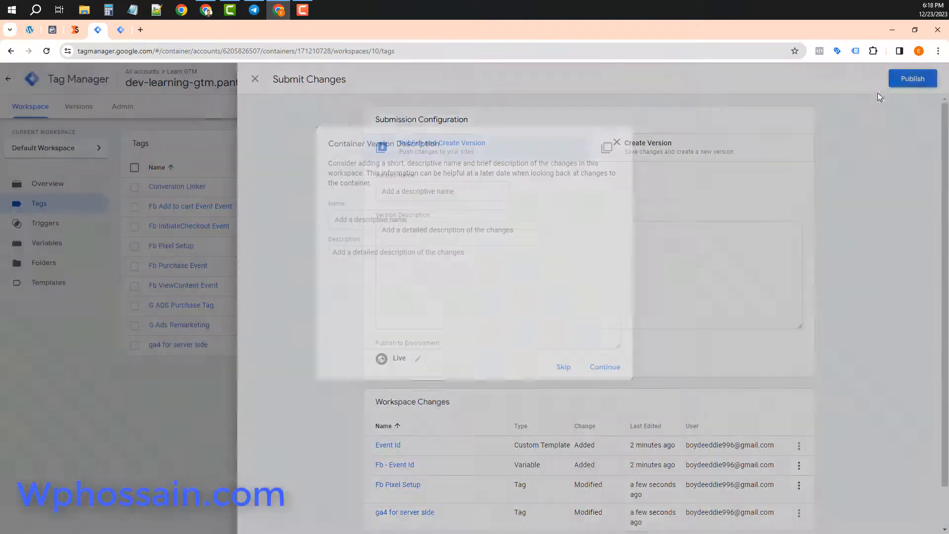
pyautogui.click(618, 366)
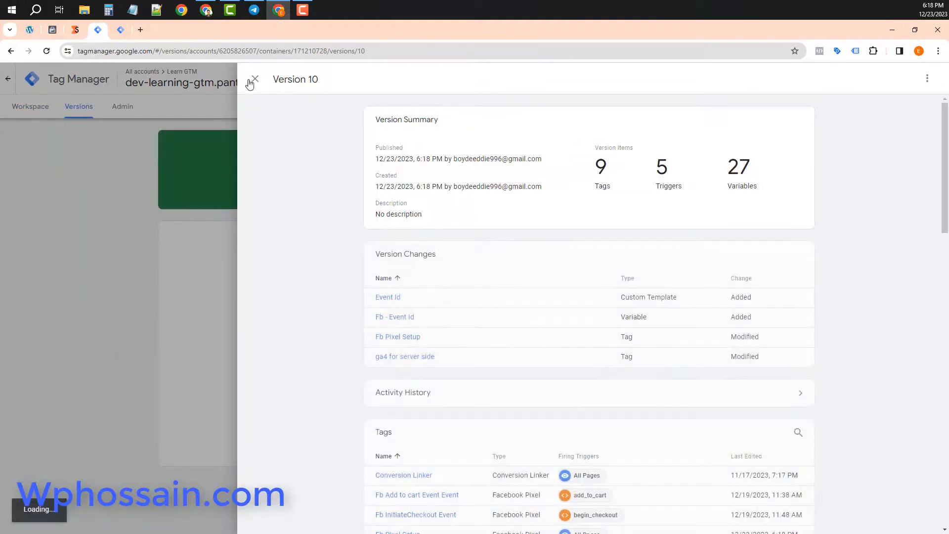
pyautogui.click(254, 80)
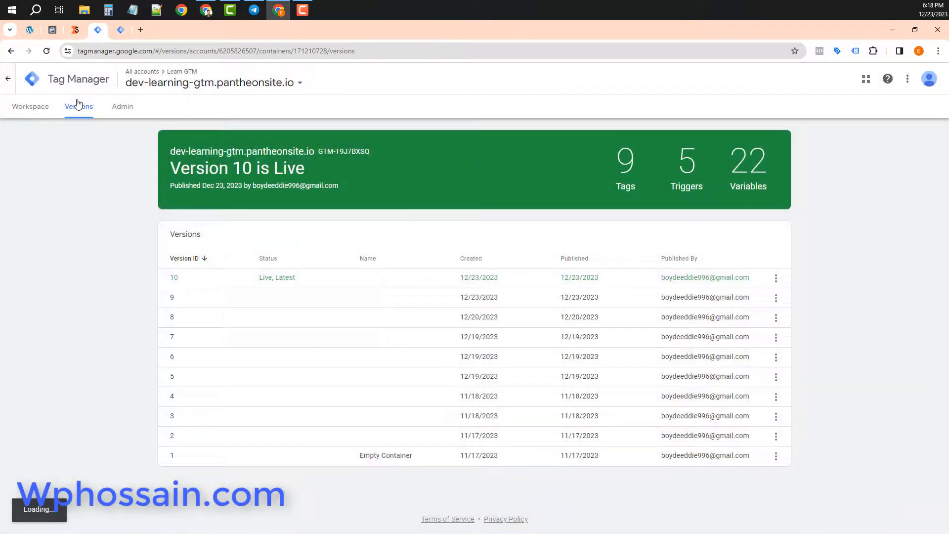
pyautogui.click(30, 106)
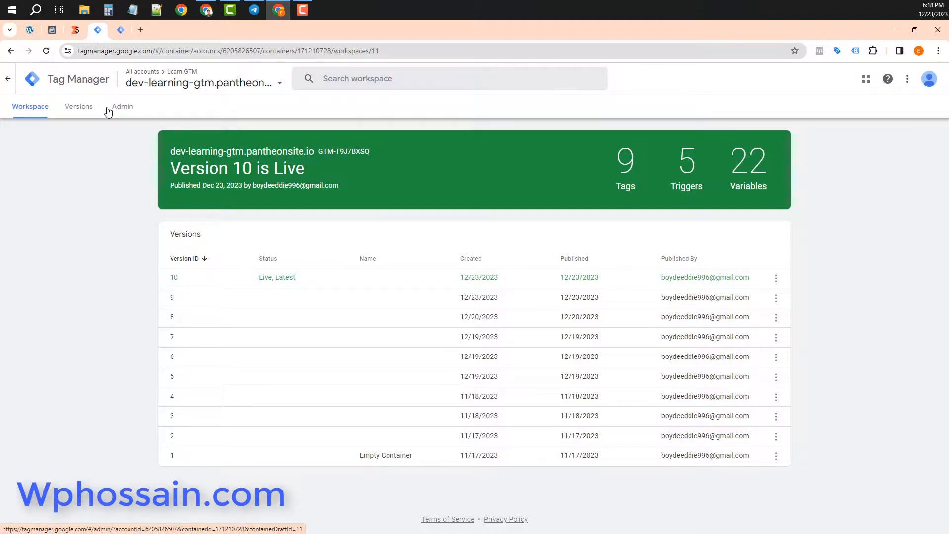
pyautogui.click(60, 109)
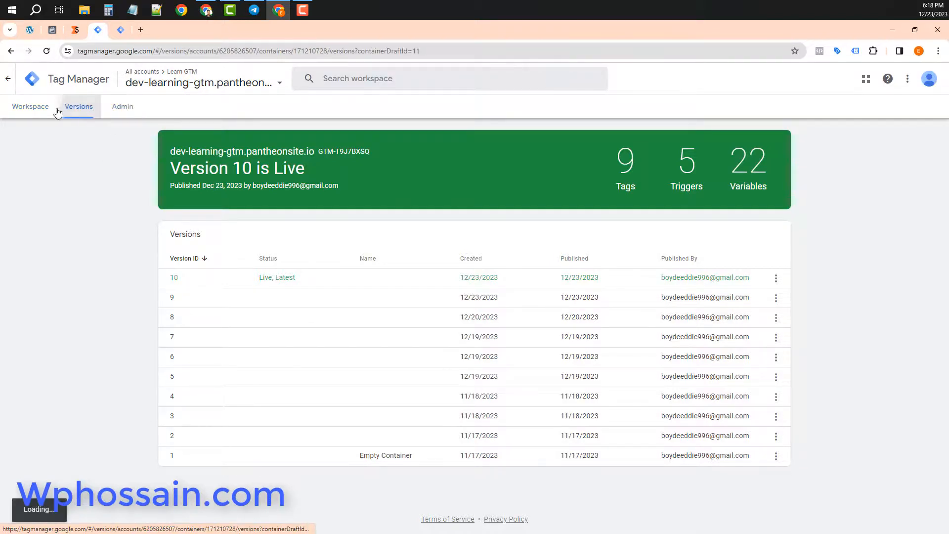
pyautogui.click(31, 106)
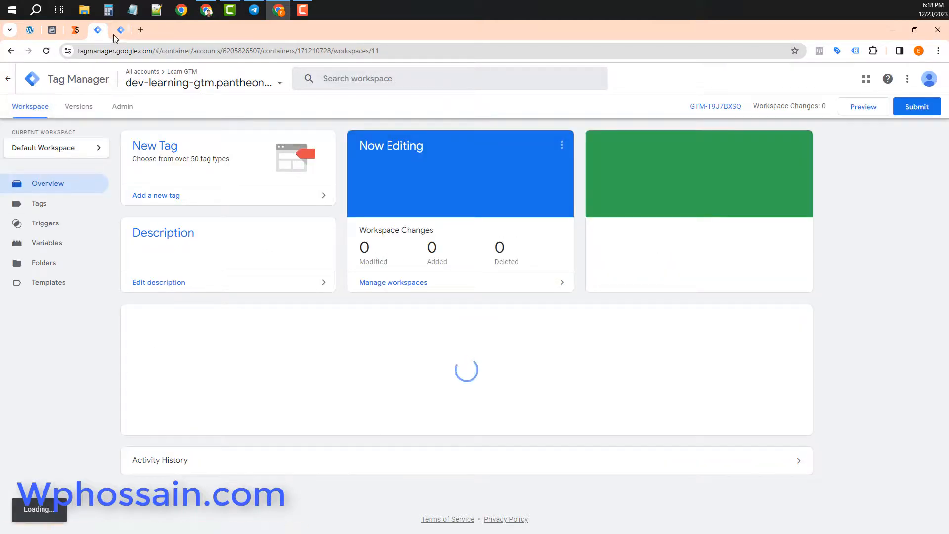
# Step: Load the server container in the second Tag Manager tab and start preview mode for both the web and server containers
pyautogui.click(117, 35)
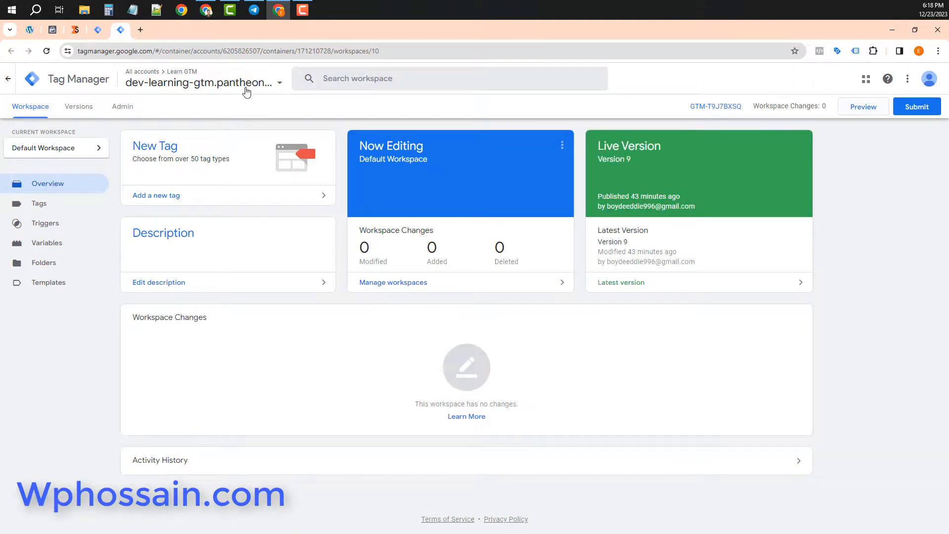
pyautogui.click(188, 82)
pyautogui.click(157, 188)
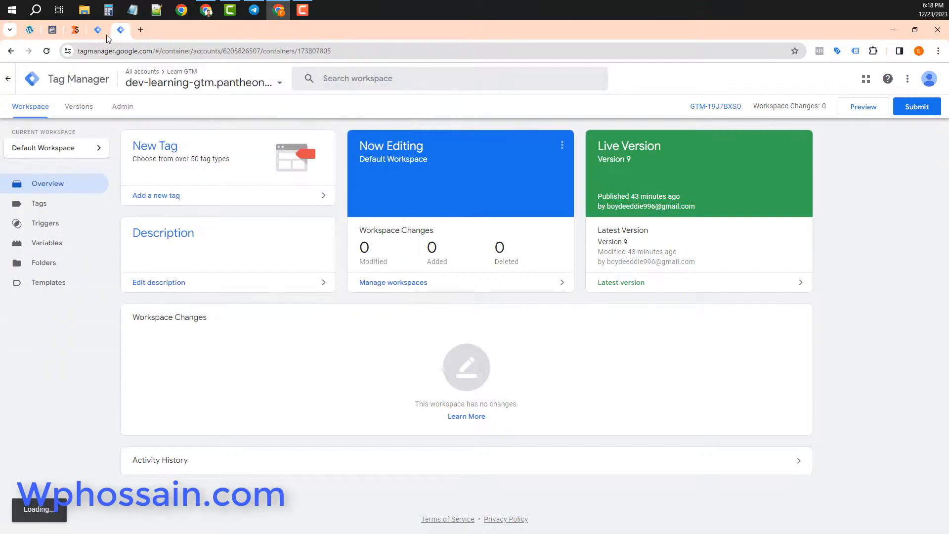
pyautogui.click(103, 33)
pyautogui.click(856, 108)
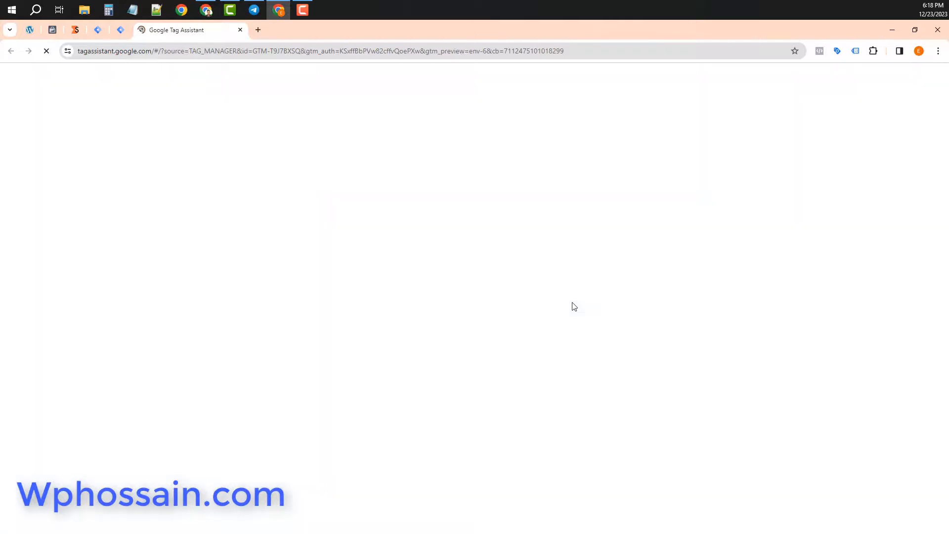
pyautogui.click(473, 330)
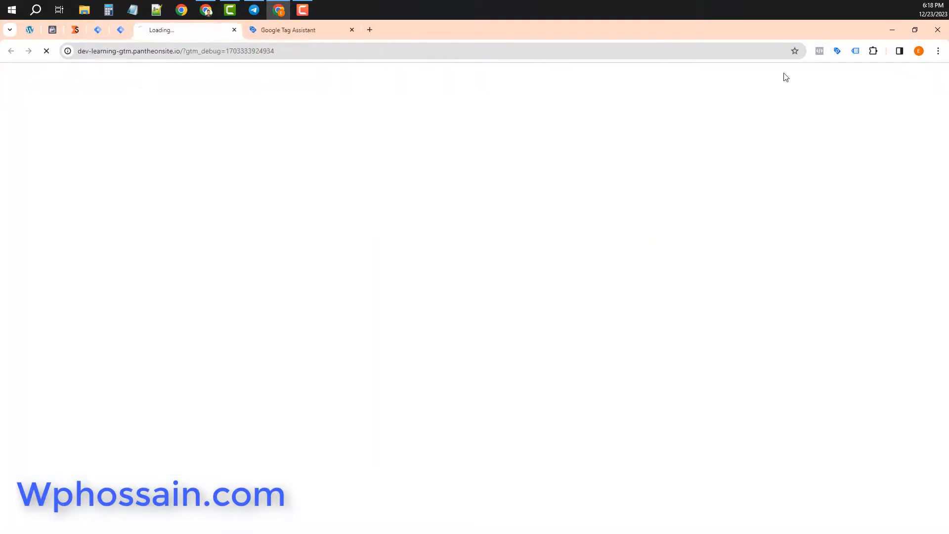
pyautogui.click(121, 31)
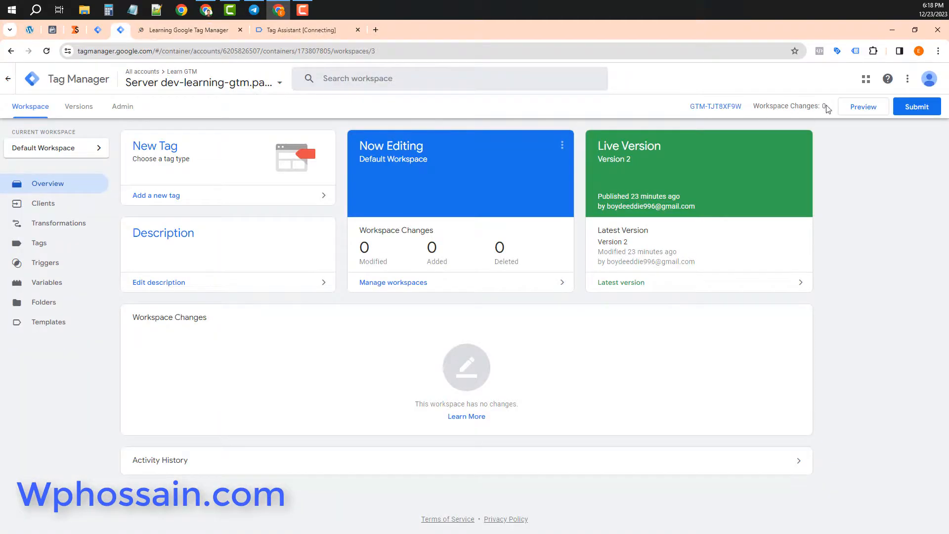
pyautogui.click(855, 110)
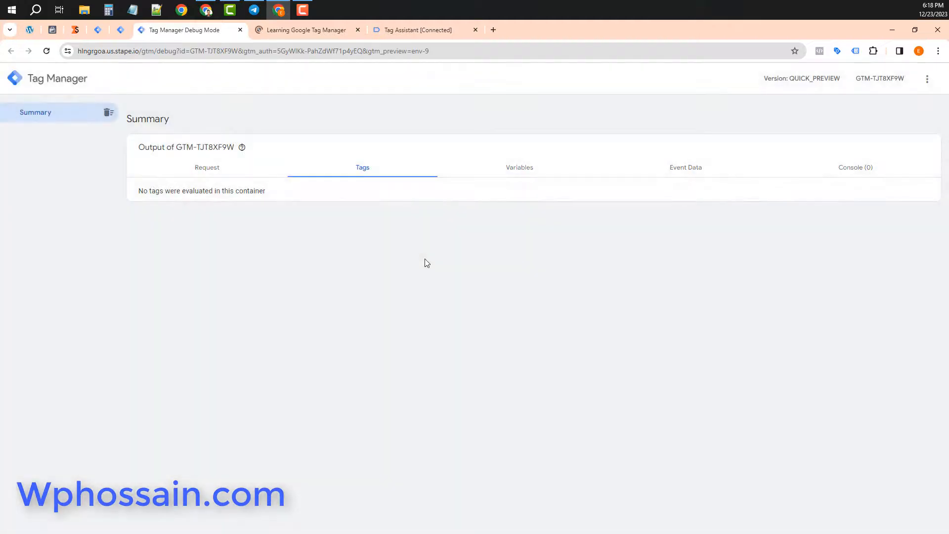
# Step: Open the DNK Yellow Shoes product page on the connected site and check the fired tags in the web and server previews
pyautogui.click(320, 34)
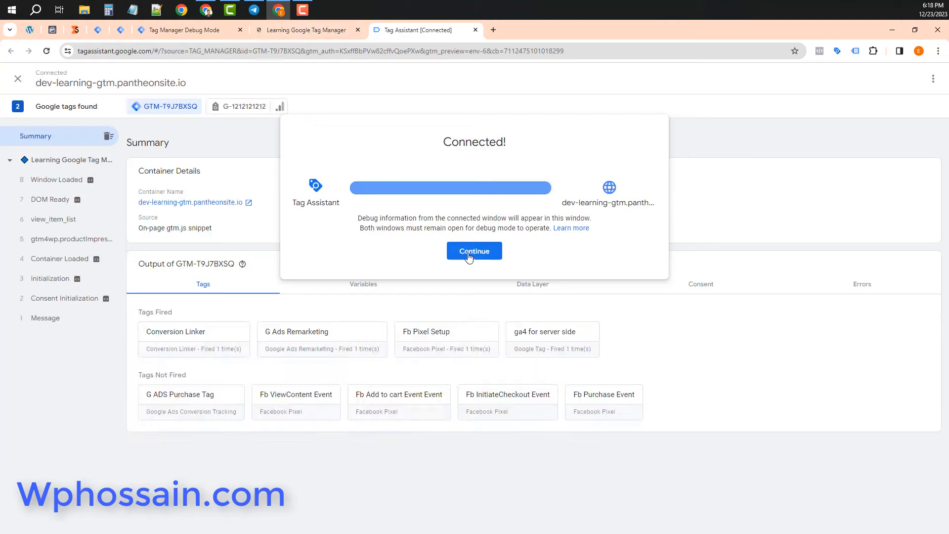
pyautogui.click(315, 30)
pyautogui.scroll(-4, 277, 296)
pyautogui.scroll(-10, 267, 340)
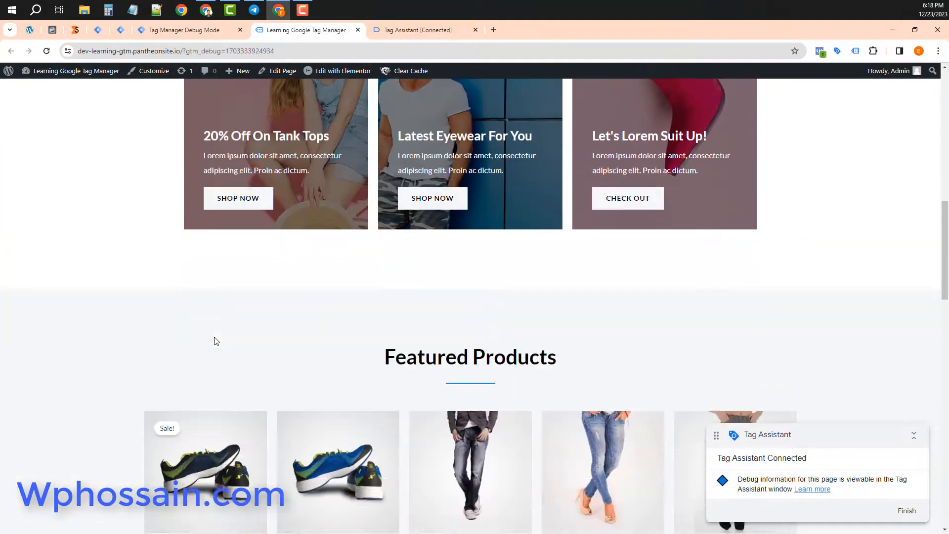
pyautogui.click(198, 381)
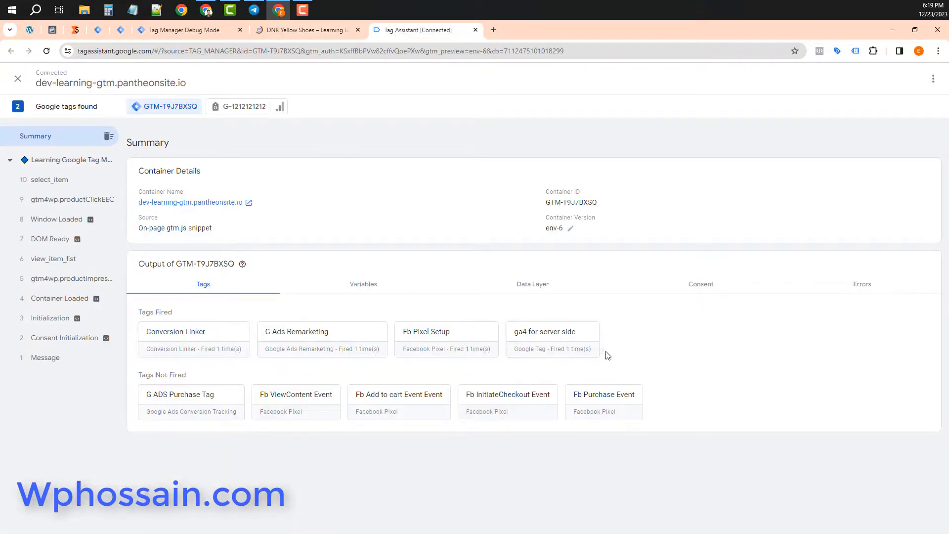
pyautogui.click(183, 30)
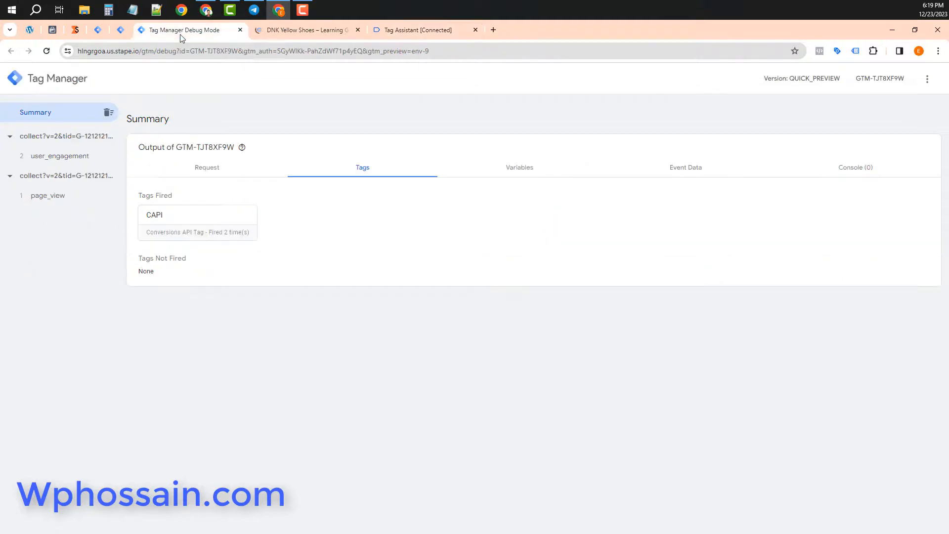
# Step: Switch to Meta Events Manager and compare the event IDs of the paired browser and server PageView test events for the home page
pyautogui.click(52, 30)
pyautogui.scroll(-1, 437, 177)
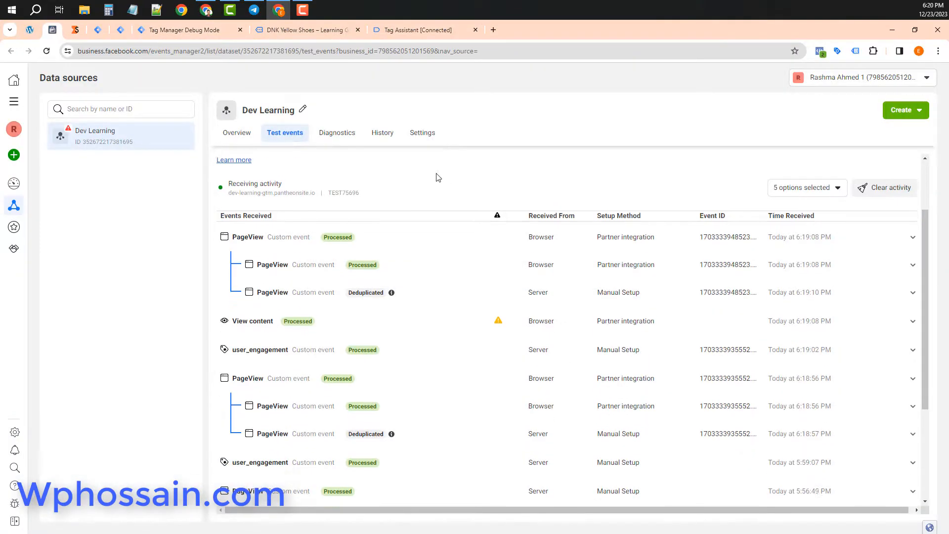
pyautogui.scroll(-3, 362, 216)
pyautogui.scroll(1, 398, 277)
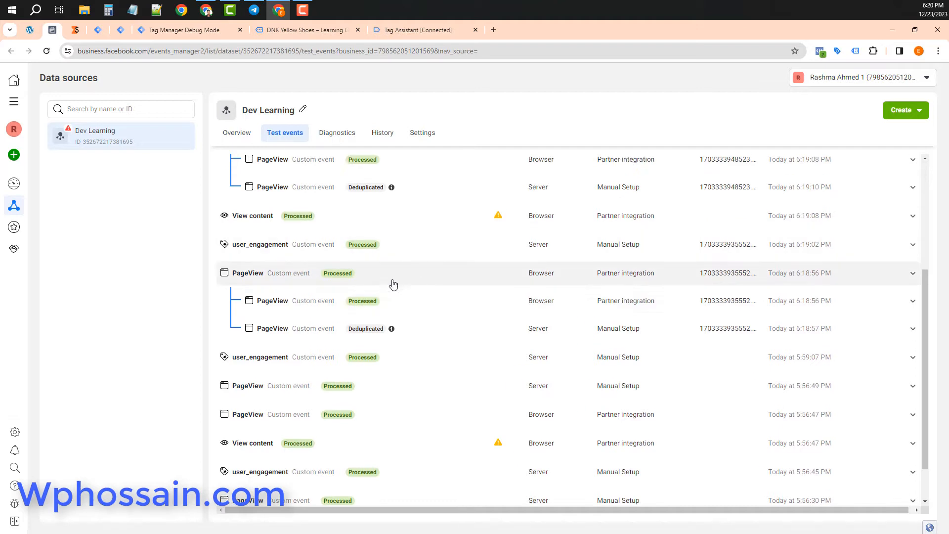
pyautogui.click(402, 307)
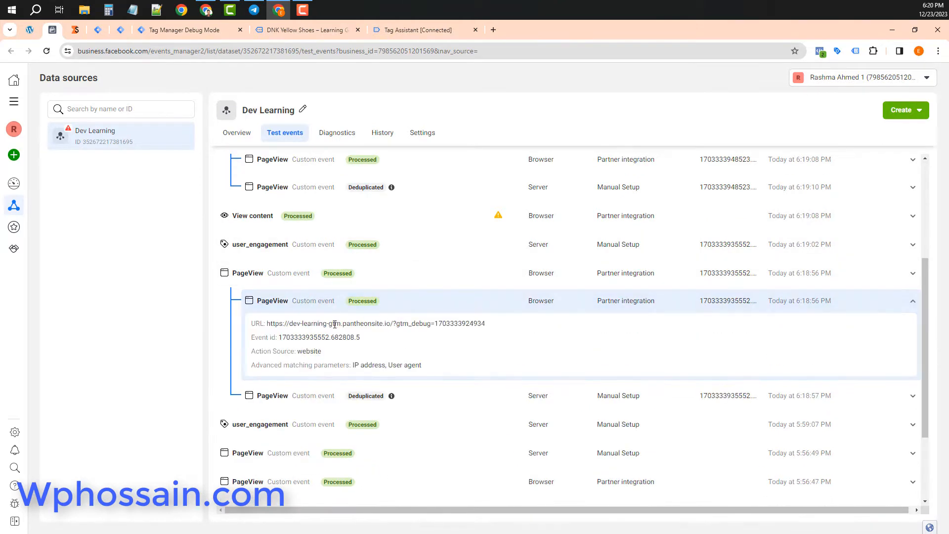
pyautogui.scroll(-1, 334, 324)
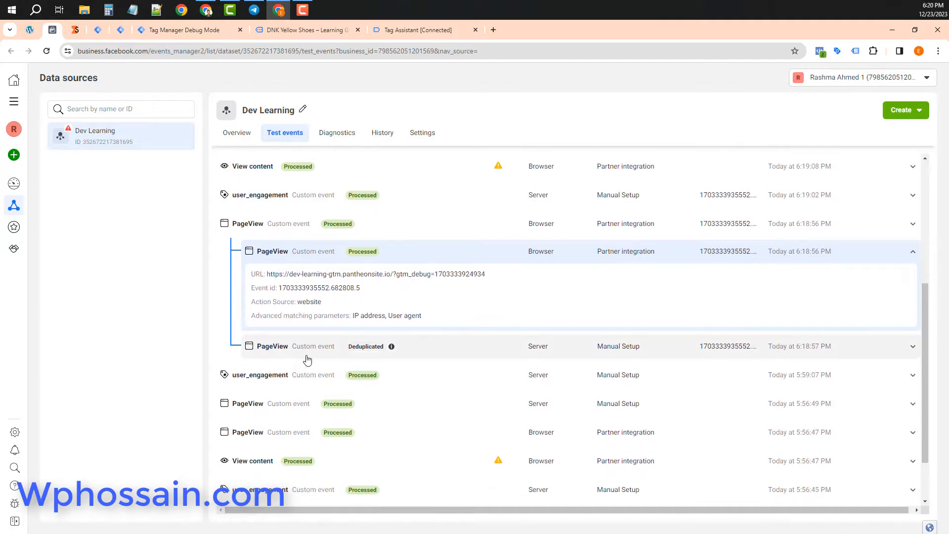
pyautogui.click(491, 348)
pyautogui.scroll(-3, 284, 309)
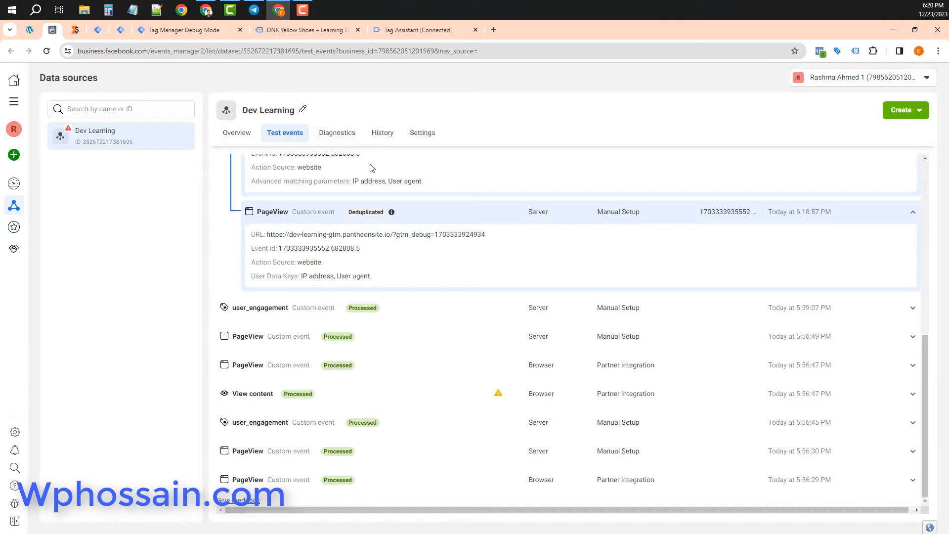
pyautogui.scroll(3, 534, 360)
pyautogui.scroll(3, 533, 360)
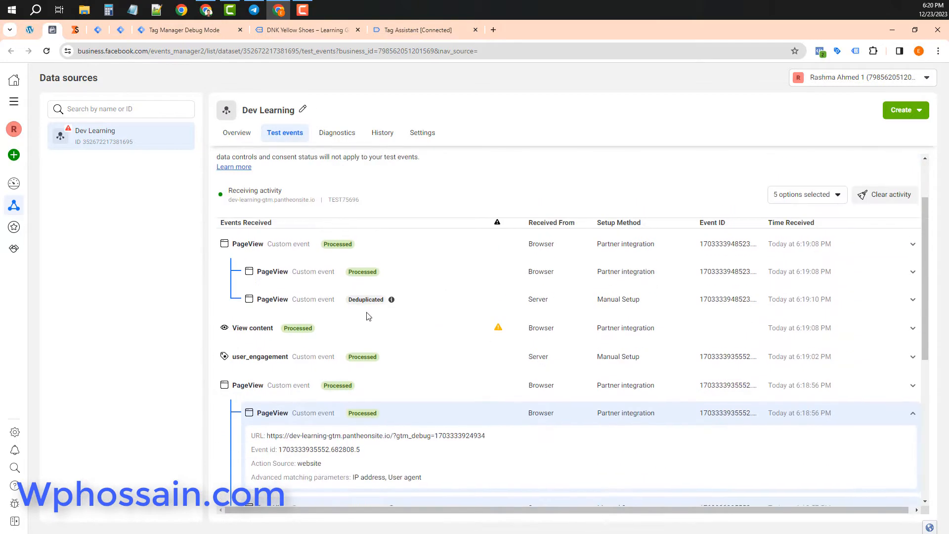
pyautogui.scroll(-3, 257, 310)
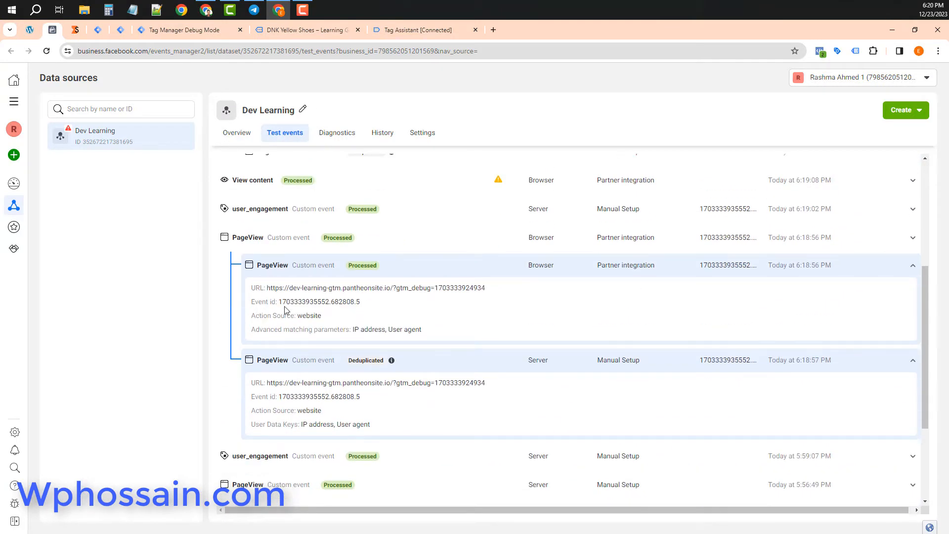